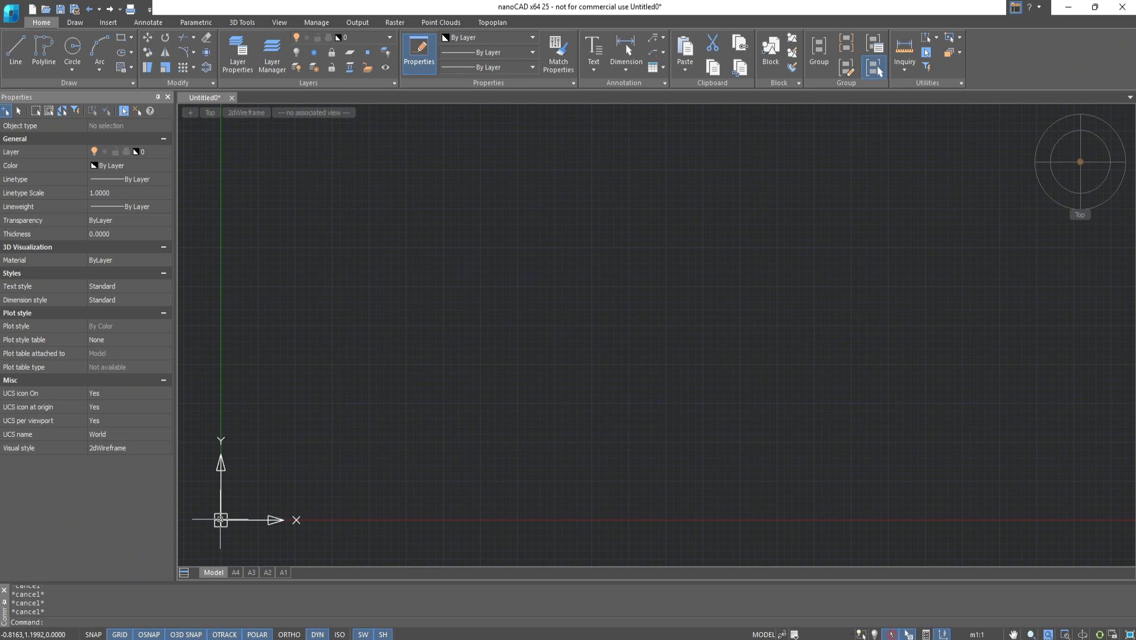
- Create three new layers named RED, GREEN and BLUE
{"action": "left_click", "coordinate": [236, 71]}
{"action": "left_click", "coordinate": [337, 239]}
{"action": "type", "text": "RED"}
{"action": "left_click", "coordinate": [337, 239]}
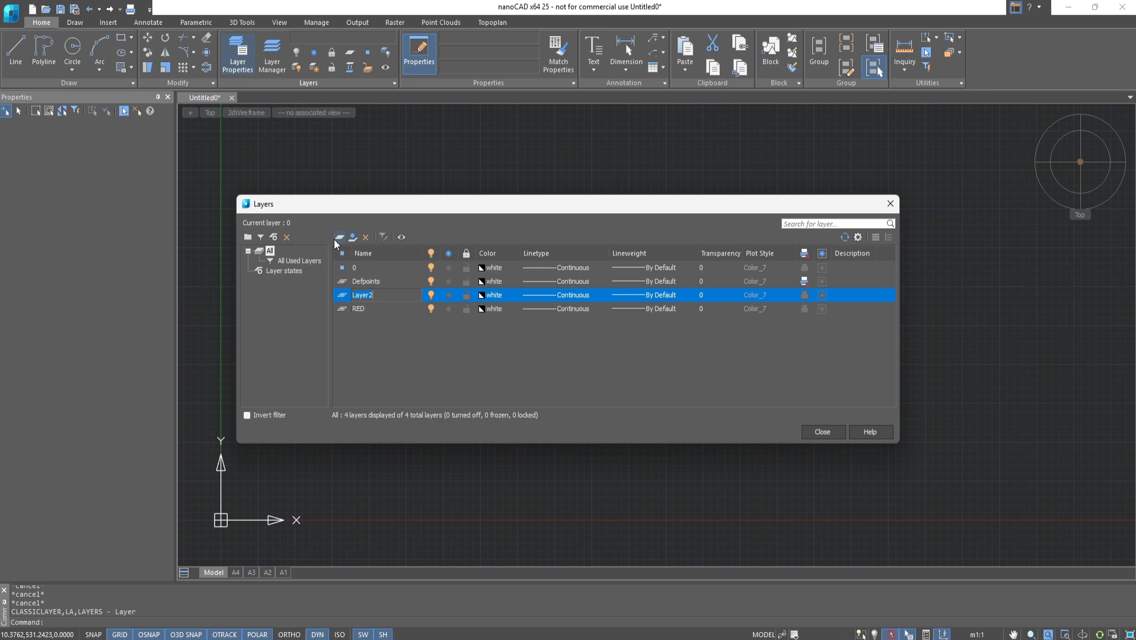
{"action": "type", "text": "GREEN"}
{"action": "left_click", "coordinate": [337, 240]}
{"action": "type", "text": "BLUE"}
{"action": "left_click", "coordinate": [396, 376]}
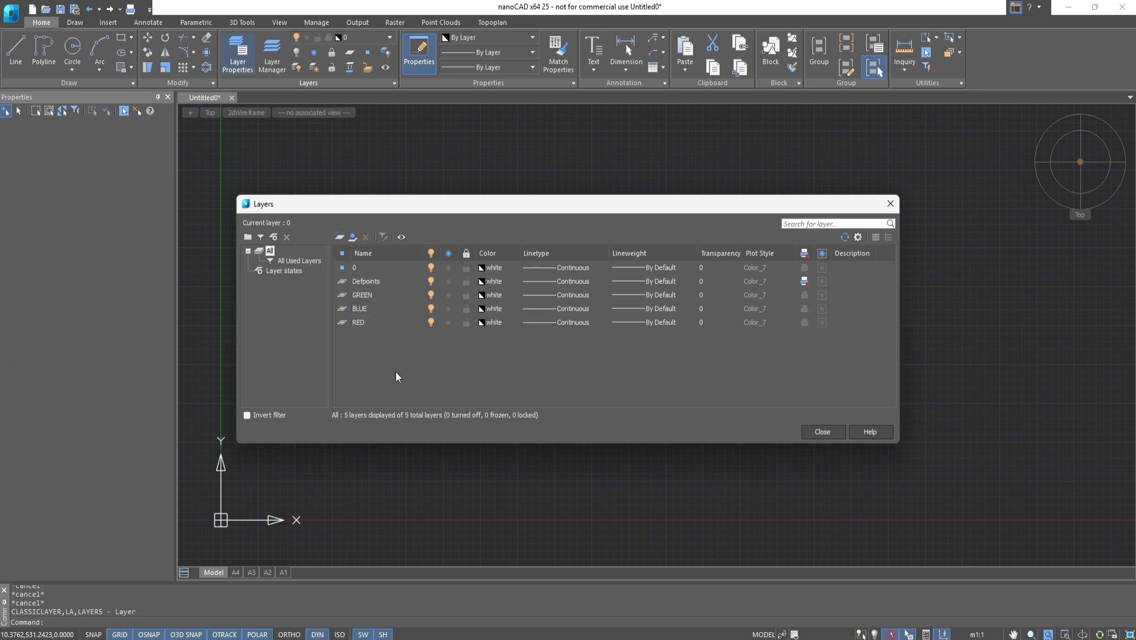
- Set the layer colours to red for RED, blue for BLUE and green for GREEN
{"action": "left_click", "coordinate": [491, 323]}
{"action": "left_click", "coordinate": [491, 335]}
{"action": "left_click", "coordinate": [491, 309]}
{"action": "left_click", "coordinate": [492, 366]}
{"action": "left_click", "coordinate": [492, 295]}
{"action": "left_click", "coordinate": [494, 331]}
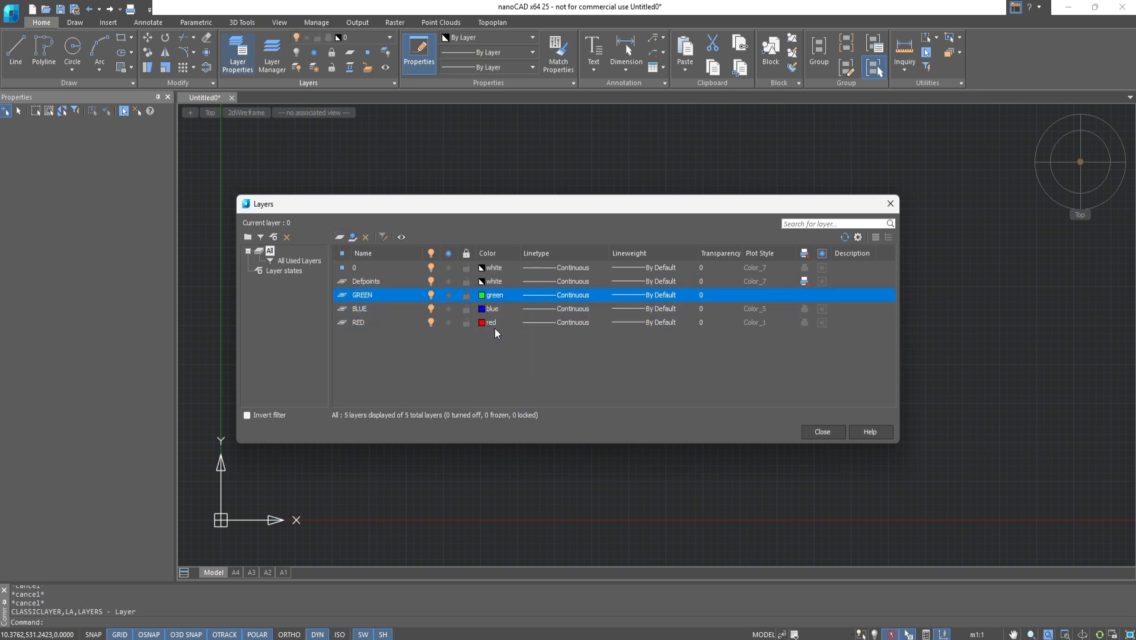
- Assign the linetypes DASHDOT to layer RED, ZIGZAG to layer BLUE and DIVIDE2 to layer GREEN
{"action": "left_click", "coordinate": [531, 324]}
{"action": "left_click", "coordinate": [534, 346]}
{"action": "left_click", "coordinate": [542, 311]}
{"action": "left_click", "coordinate": [560, 388]}
{"action": "left_click", "coordinate": [559, 297]}
{"action": "left_click", "coordinate": [568, 352]}
- Set the layer lineweights to 0.20 mm for GREEN, 0.60 mm for BLUE and 1.00 mm for RED, and close the layer settings
{"action": "left_click", "coordinate": [652, 295]}
{"action": "left_click", "coordinate": [656, 386]}
{"action": "left_click", "coordinate": [653, 308]}
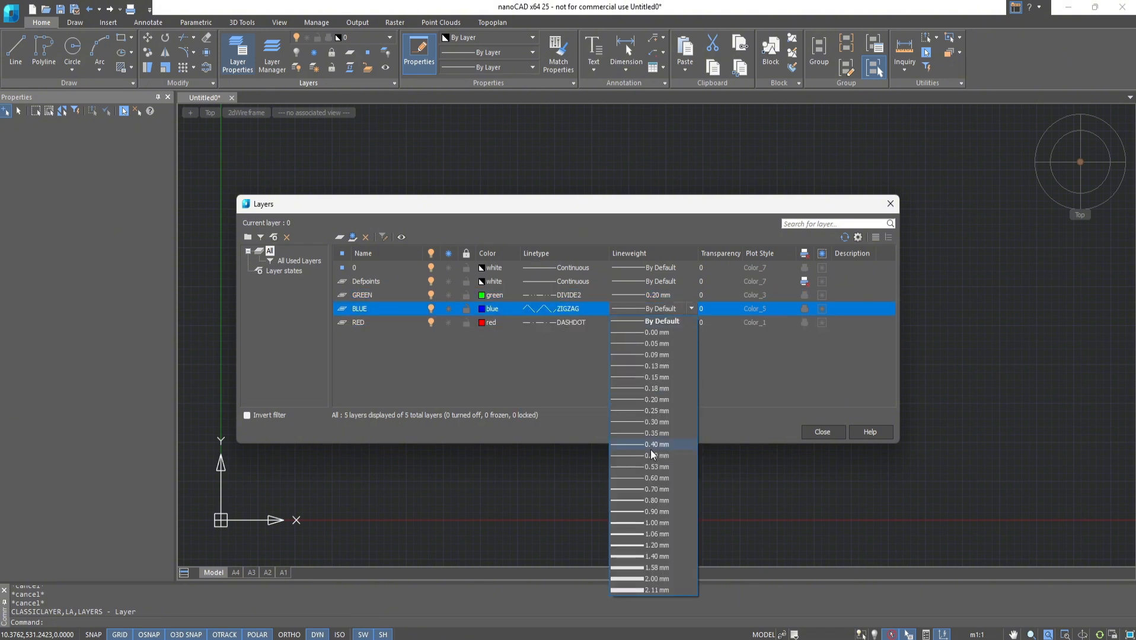
{"action": "left_click", "coordinate": [656, 478]}
{"action": "left_click", "coordinate": [652, 322]}
{"action": "left_click", "coordinate": [656, 537]}
{"action": "left_click", "coordinate": [754, 396]}
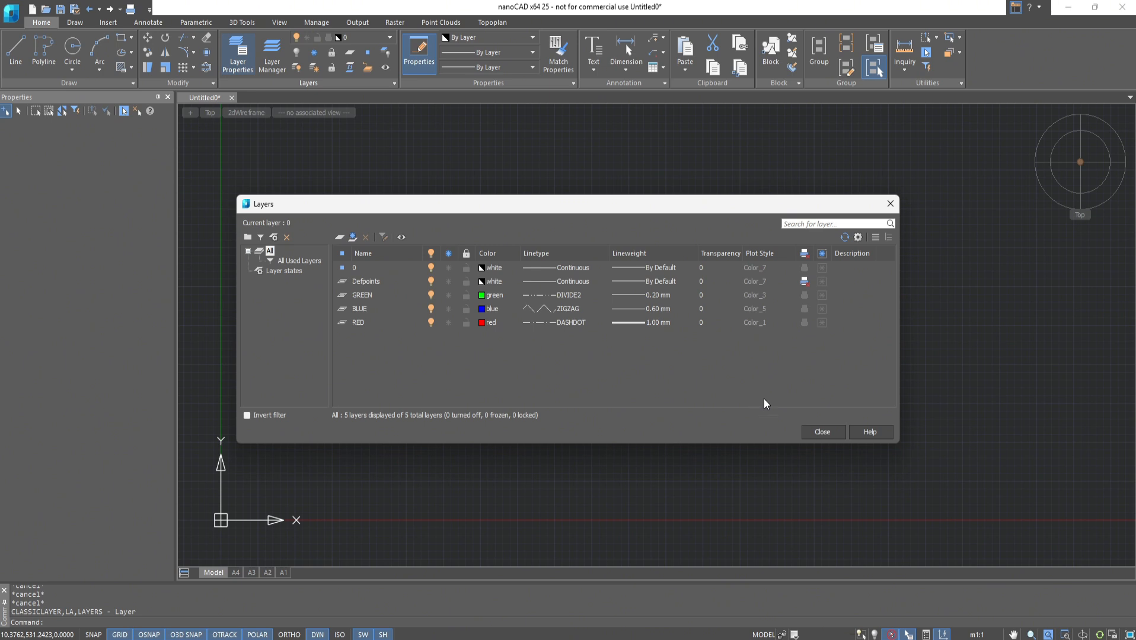
{"action": "left_click", "coordinate": [808, 435]}
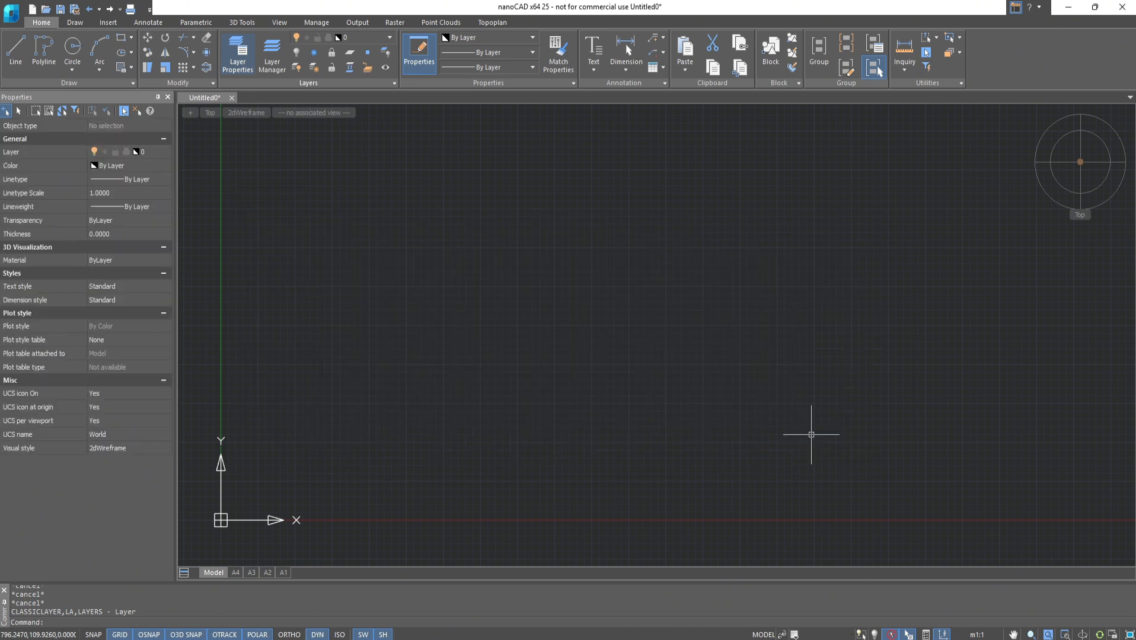
- Make BLUE the current layer and draw a horizontal polyline about 180 units long in the upper part of the drawing
{"action": "left_click", "coordinate": [148, 152]}
{"action": "left_click", "coordinate": [145, 172]}
{"action": "left_click", "coordinate": [44, 53]}
{"action": "left_click", "coordinate": [303, 229]}
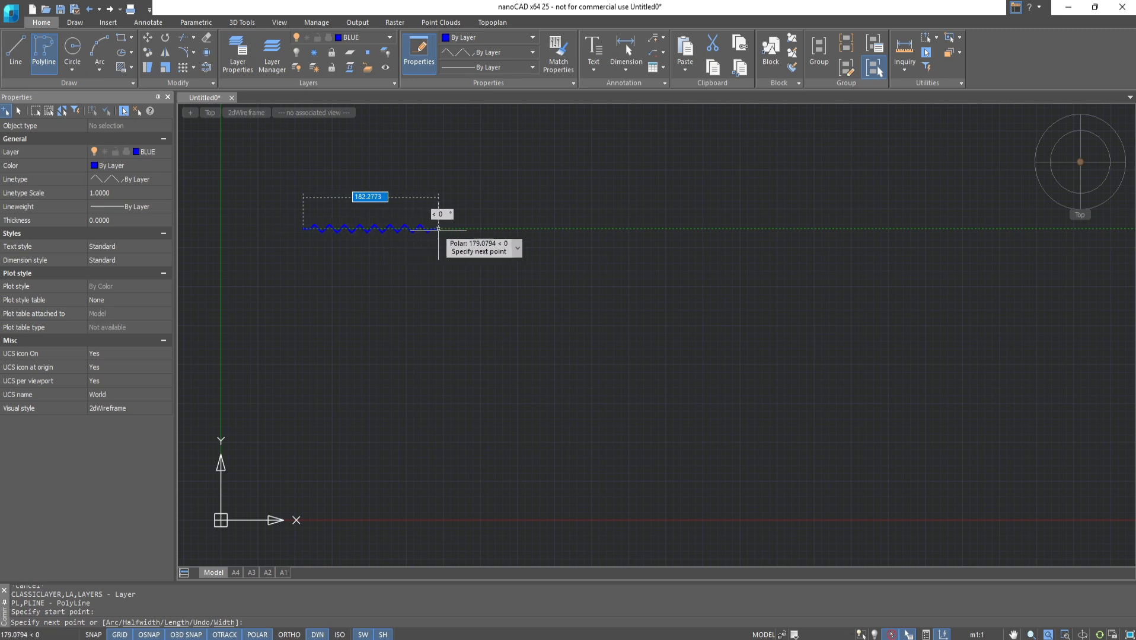
{"action": "left_click", "coordinate": [439, 229]}
{"action": "key", "text": "Escape"}
- Make GREEN the current layer and draw a horizontal polyline about 191 units long below the blue zigzag line
{"action": "scroll", "coordinate": [353, 213], "scroll_direction": "up", "scroll_amount": 3}
{"action": "scroll", "coordinate": [353, 213], "scroll_direction": "down", "scroll_amount": 1}
{"action": "middle_click_drag", "start_coordinate": [196, 211], "coordinate": [368, 222]}
{"action": "left_click", "coordinate": [155, 152]}
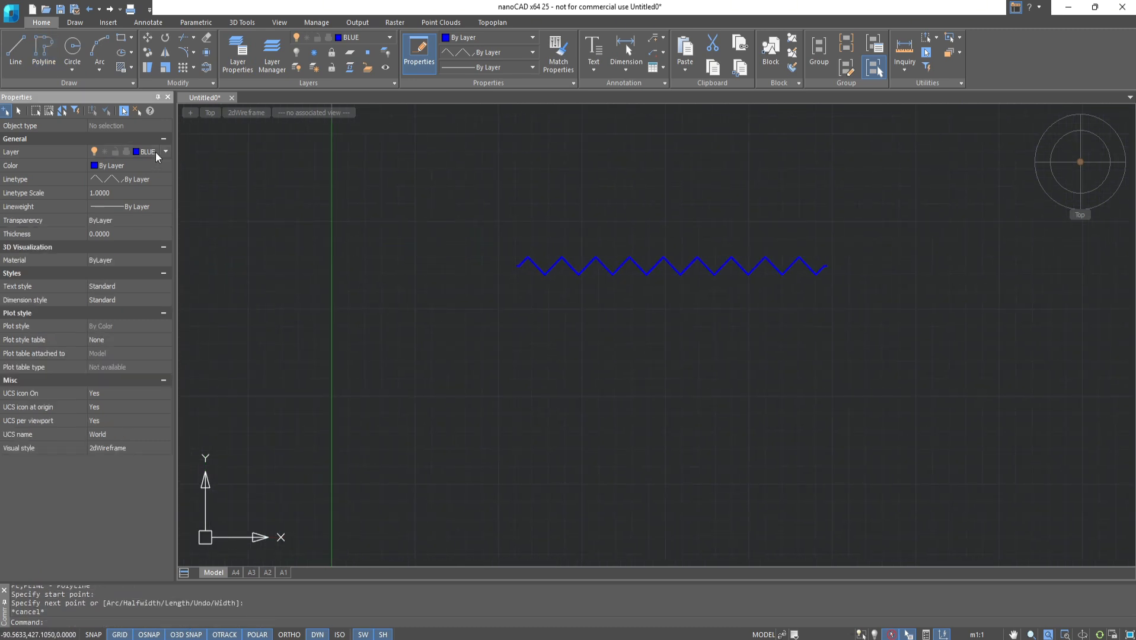
{"action": "left_click", "coordinate": [145, 186]}
{"action": "left_click", "coordinate": [44, 53]}
{"action": "left_click", "coordinate": [506, 311]}
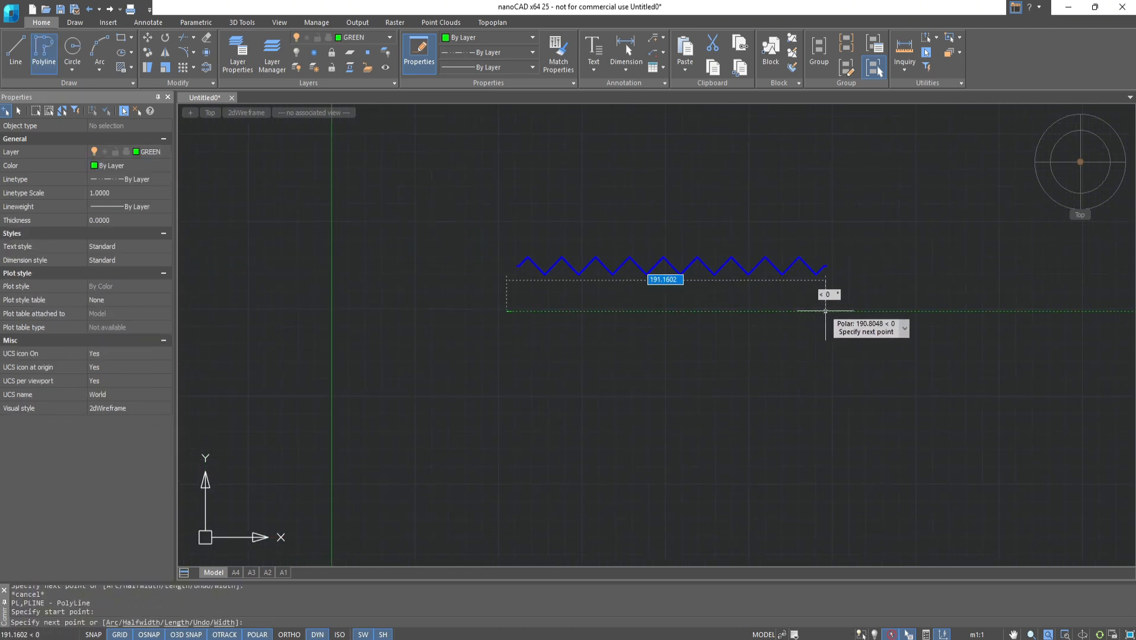
{"action": "left_click", "coordinate": [825, 311]}
{"action": "key", "text": "Escape"}
- Make RED the current layer and draw a horizontal polyline below the green line, spanning about the same width
{"action": "left_click", "coordinate": [166, 151]}
{"action": "left_click", "coordinate": [145, 189]}
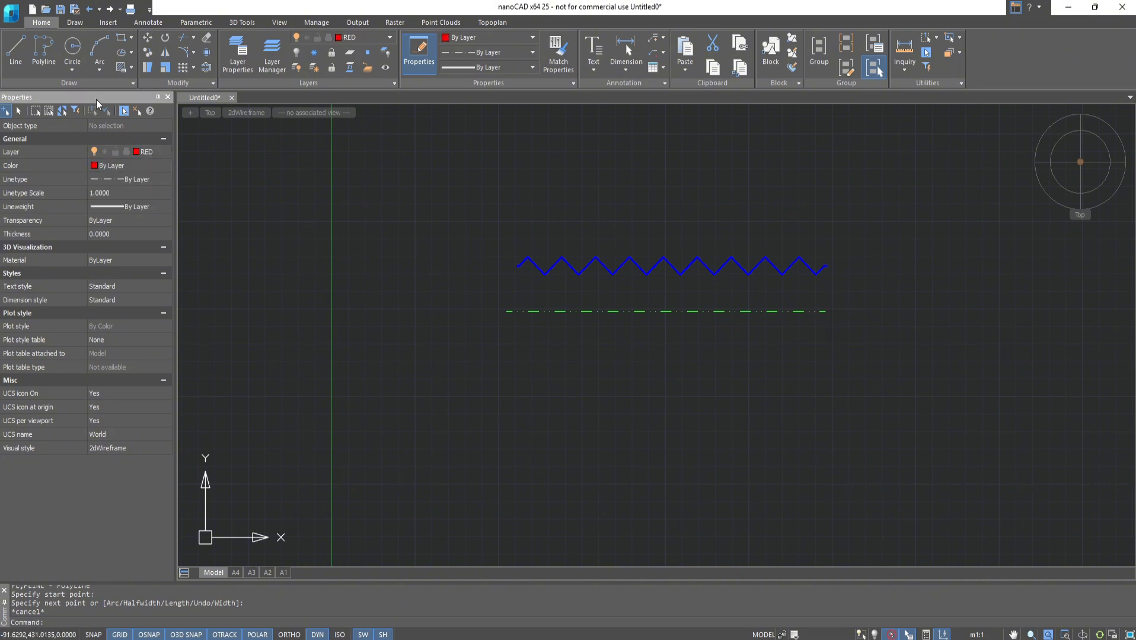
{"action": "left_click", "coordinate": [44, 54]}
{"action": "left_click", "coordinate": [507, 375]}
{"action": "left_click", "coordinate": [826, 375]}
{"action": "key", "text": "Escape"}
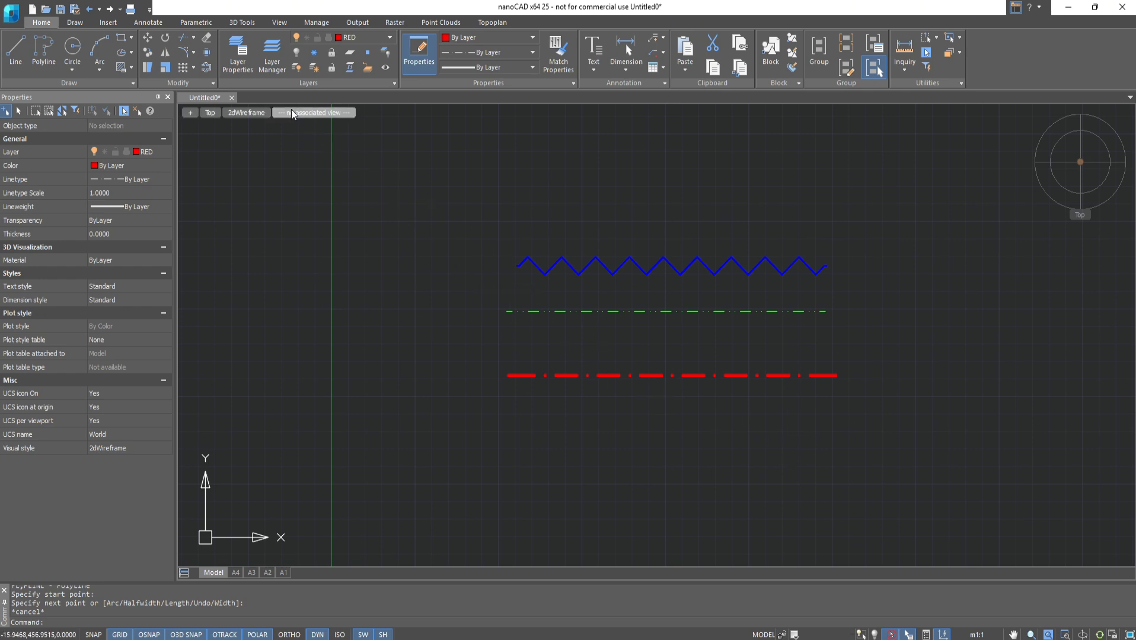
- Create a new text style named MyStyle
{"action": "left_click", "coordinate": [165, 22]}
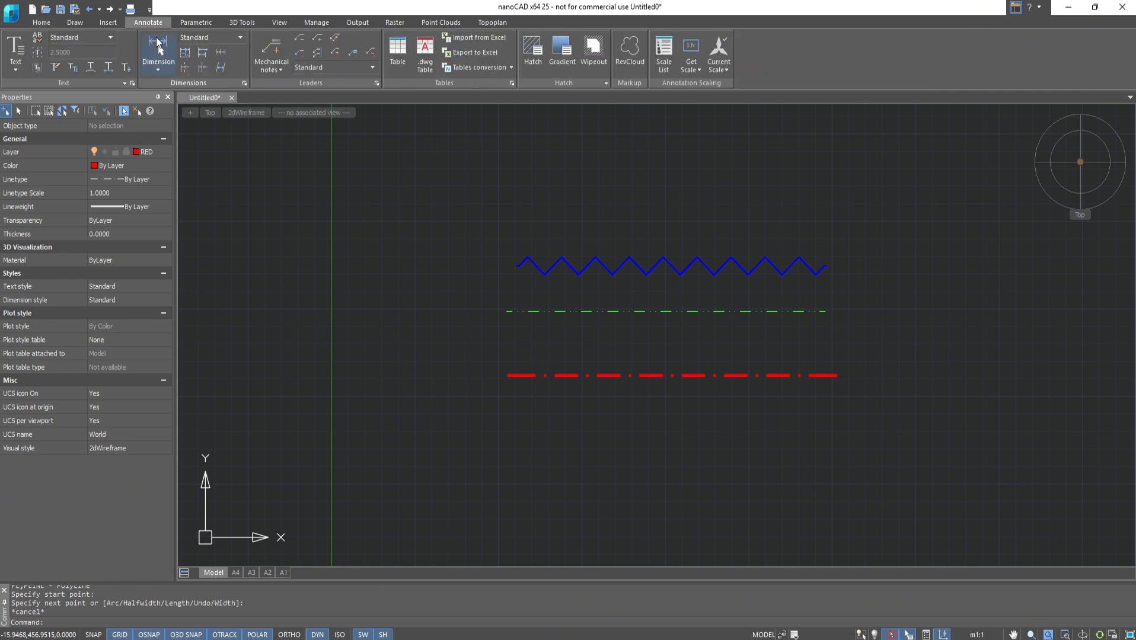
{"action": "left_click", "coordinate": [132, 83]}
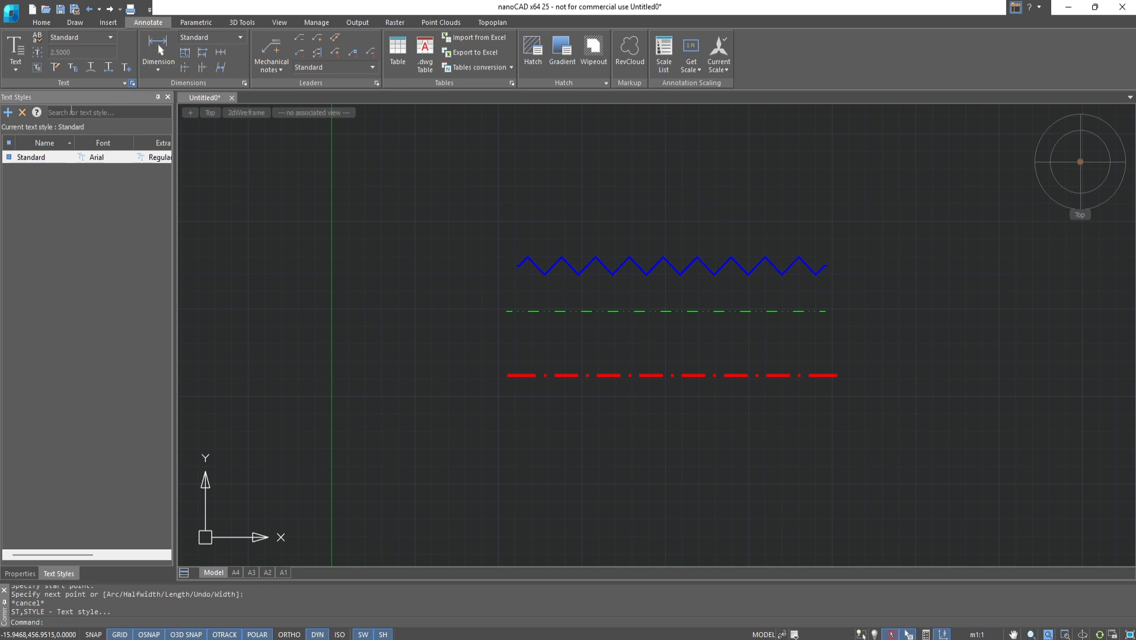
{"action": "left_click", "coordinate": [8, 113]}
{"action": "type", "text": "Me"}
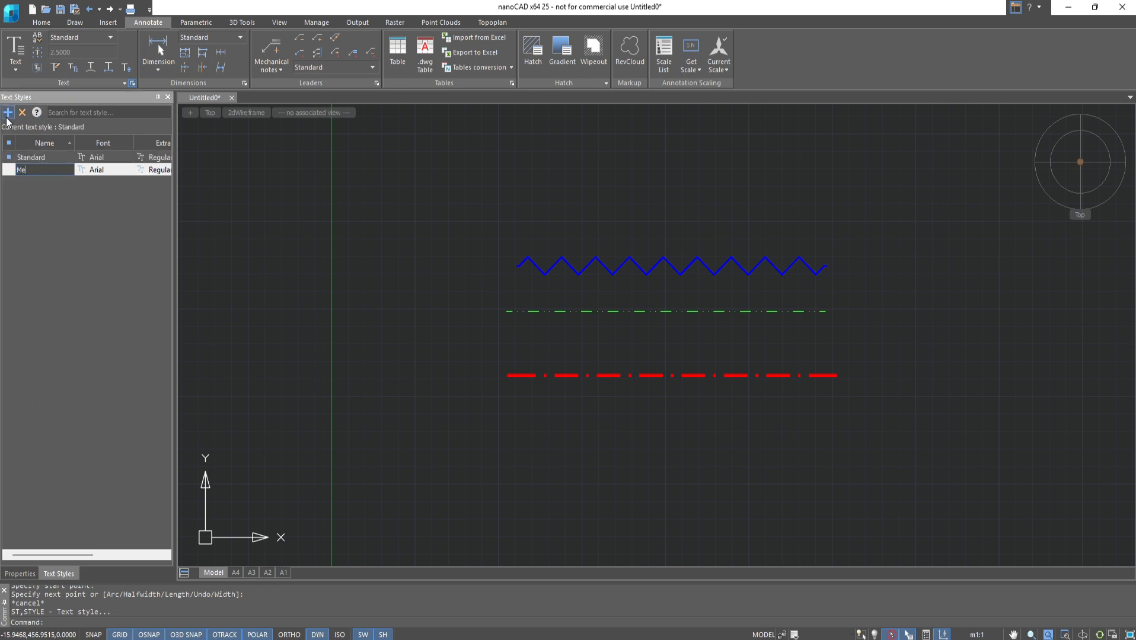
{"action": "type", "text": "Style"}
- Set the Standard text style's font to Open Sans with the Bold variant
{"action": "left_click", "coordinate": [96, 170]}
{"action": "scroll", "coordinate": [102, 200], "scroll_direction": "down", "scroll_amount": 6}
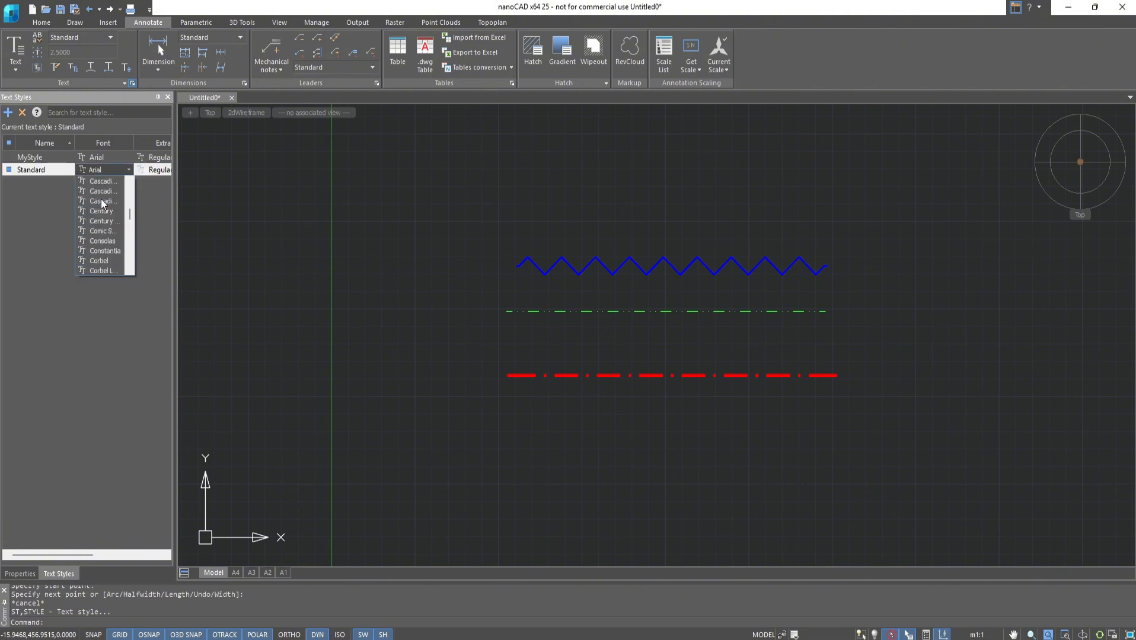
{"action": "scroll", "coordinate": [103, 203], "scroll_direction": "down", "scroll_amount": 15}
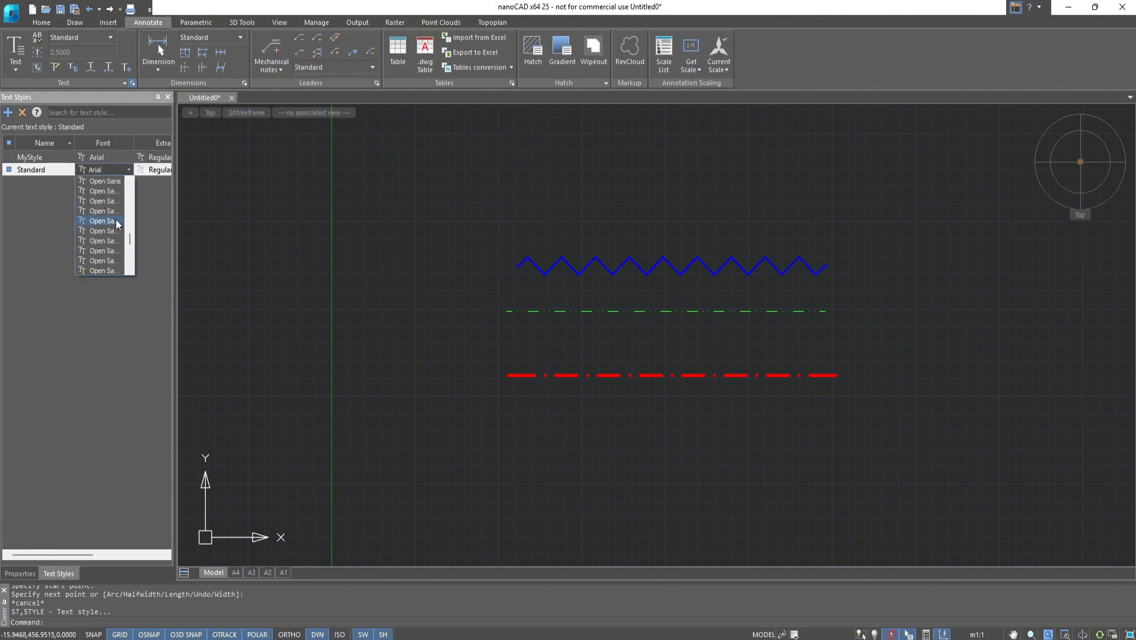
{"action": "left_click", "coordinate": [110, 241]}
{"action": "left_click", "coordinate": [154, 169]}
{"action": "left_click", "coordinate": [156, 202]}
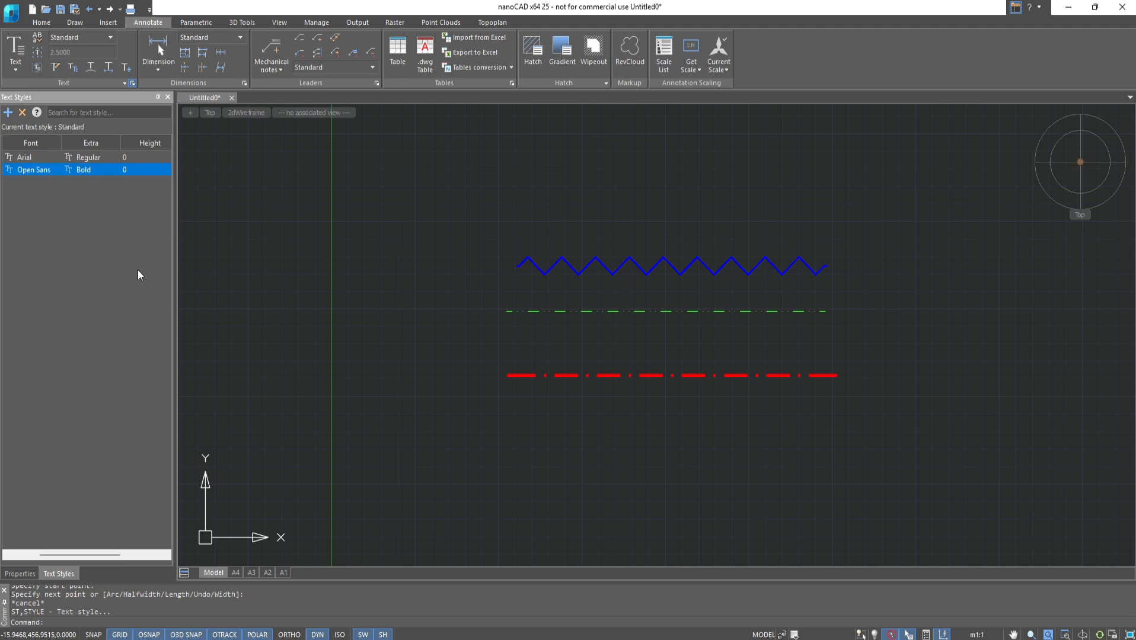
{"action": "left_click", "coordinate": [139, 276]}
- Add the multiline text "TEST TEST TEST" below the left part of the red line
{"action": "left_click", "coordinate": [16, 48]}
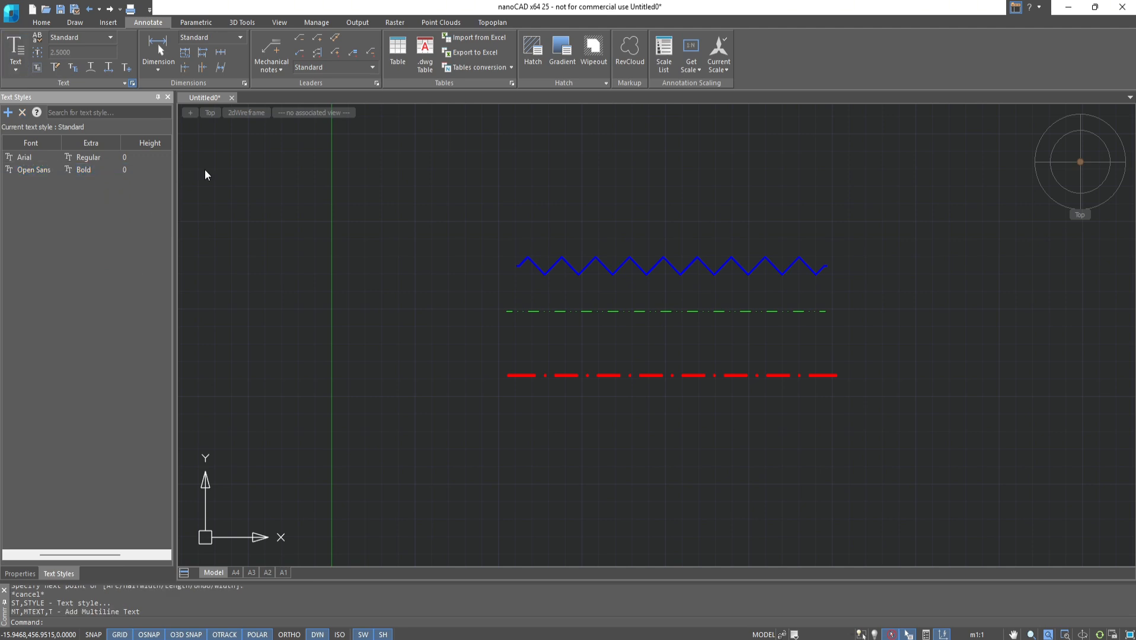
{"action": "left_click", "coordinate": [520, 407]}
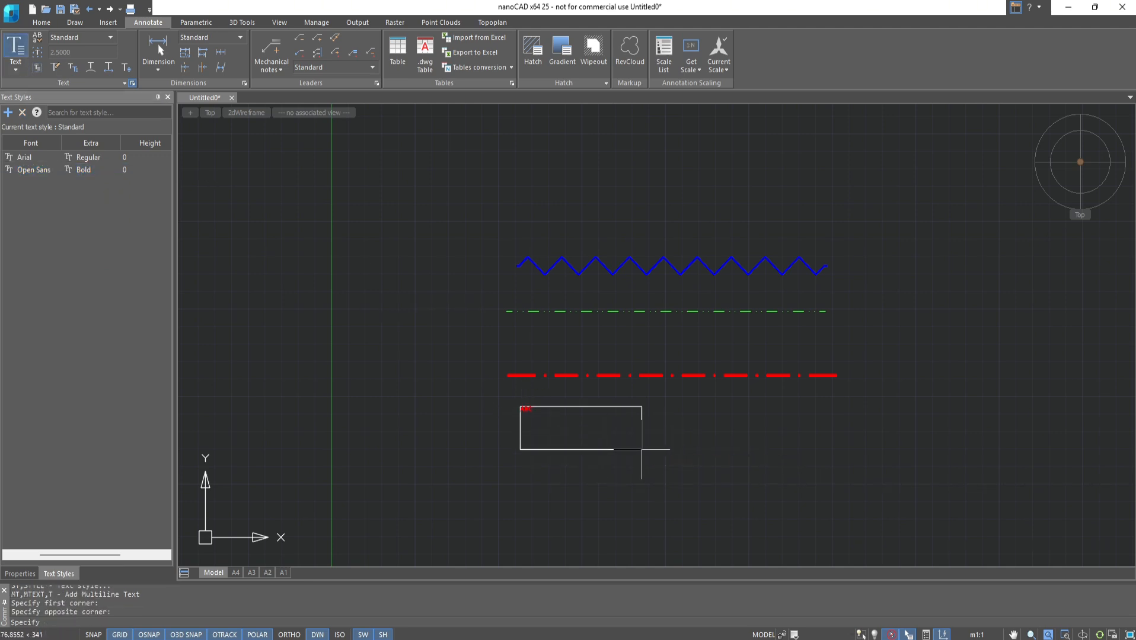
{"action": "left_click", "coordinate": [643, 456]}
{"action": "type", "text": "TEST TEST TEST"}
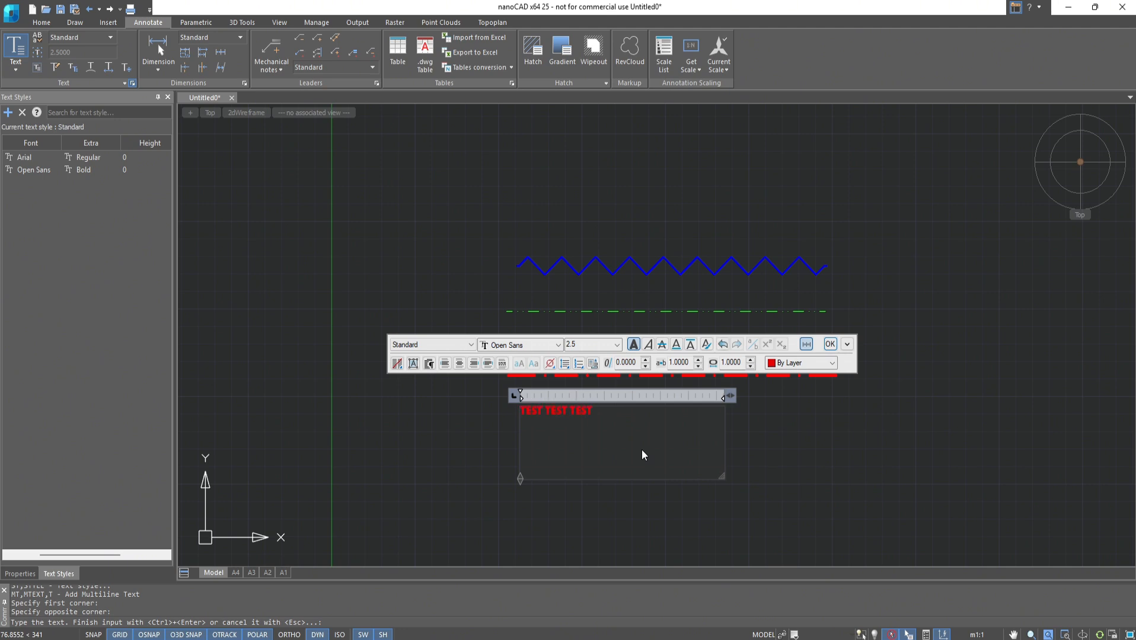
{"action": "key", "text": "ctrl+Return"}
{"action": "scroll", "coordinate": [573, 444], "scroll_direction": "up", "scroll_amount": 3}
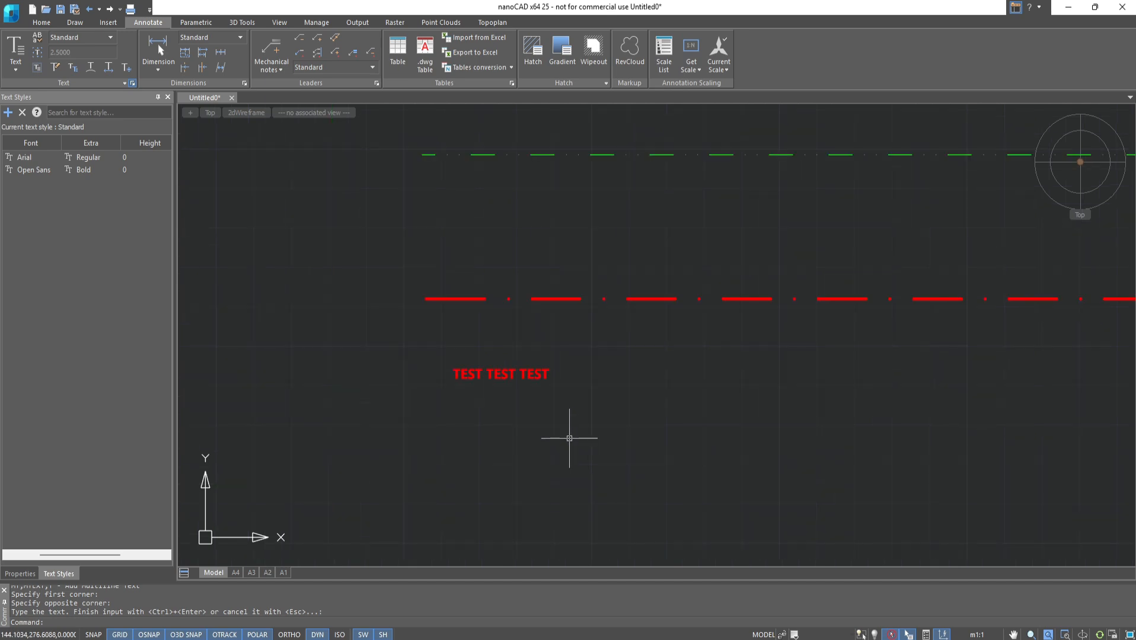
{"action": "scroll", "coordinate": [555, 429], "scroll_direction": "down", "scroll_amount": 3}
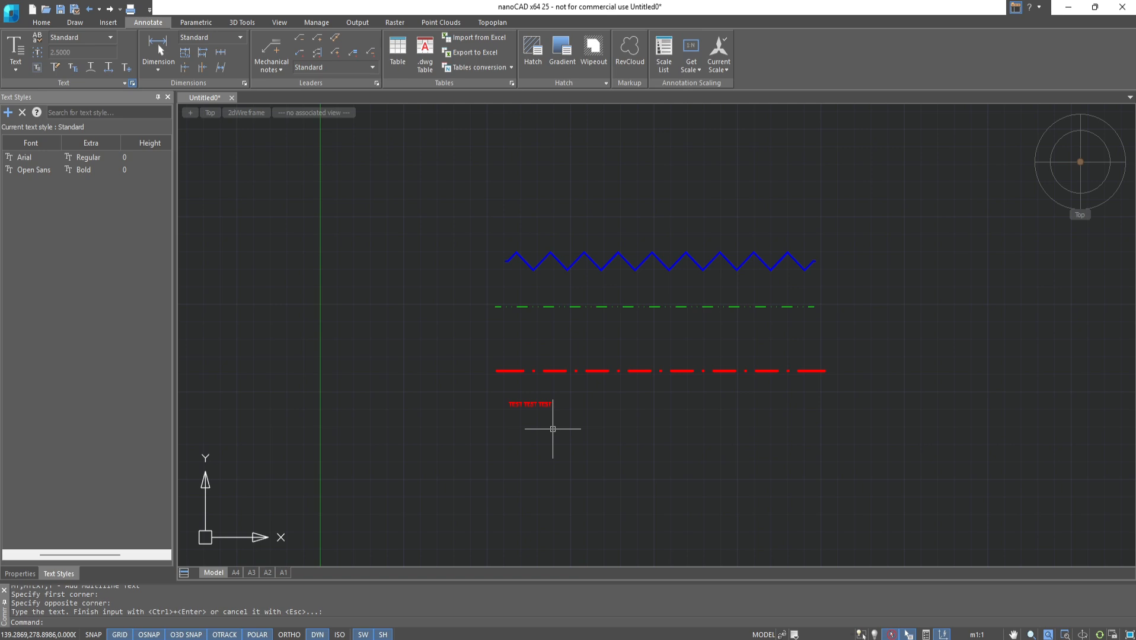
- Modify the Standard dimension style to use Architectural tick arrowheads, an Integral leader arrowhead and an arrow size of 10
{"action": "left_click", "coordinate": [243, 83]}
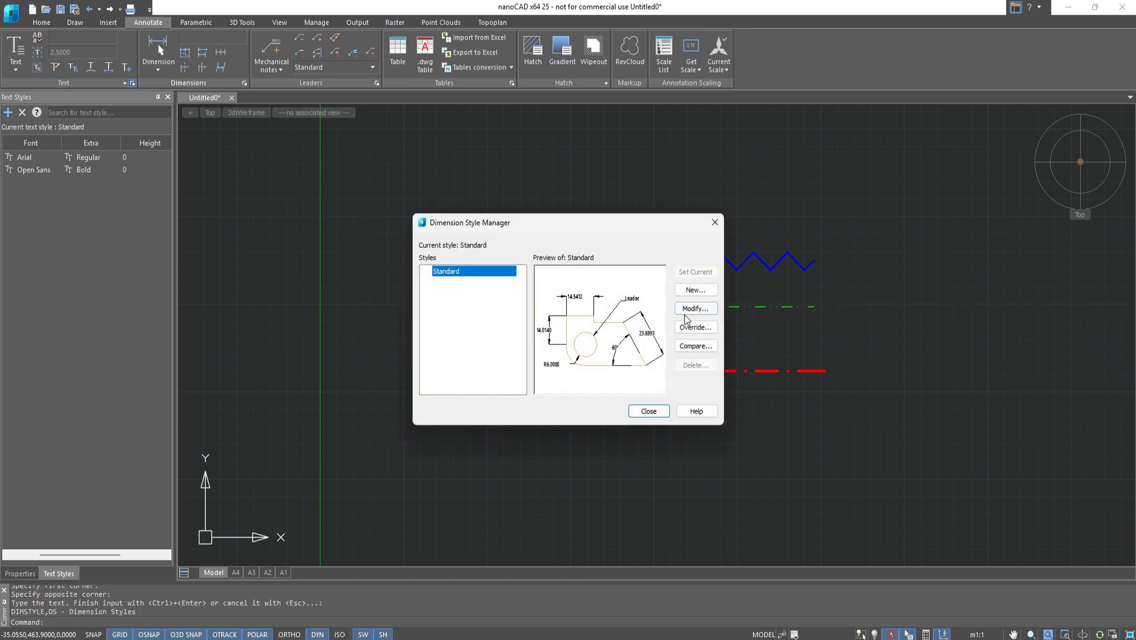
{"action": "left_click", "coordinate": [683, 311]}
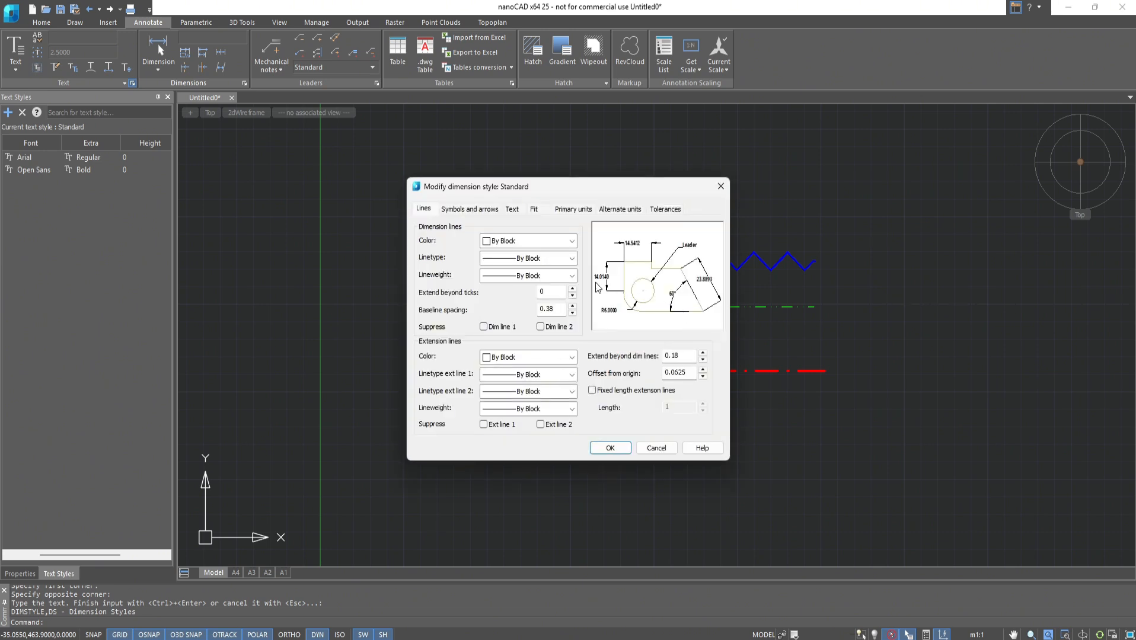
{"action": "left_click", "coordinate": [489, 214]}
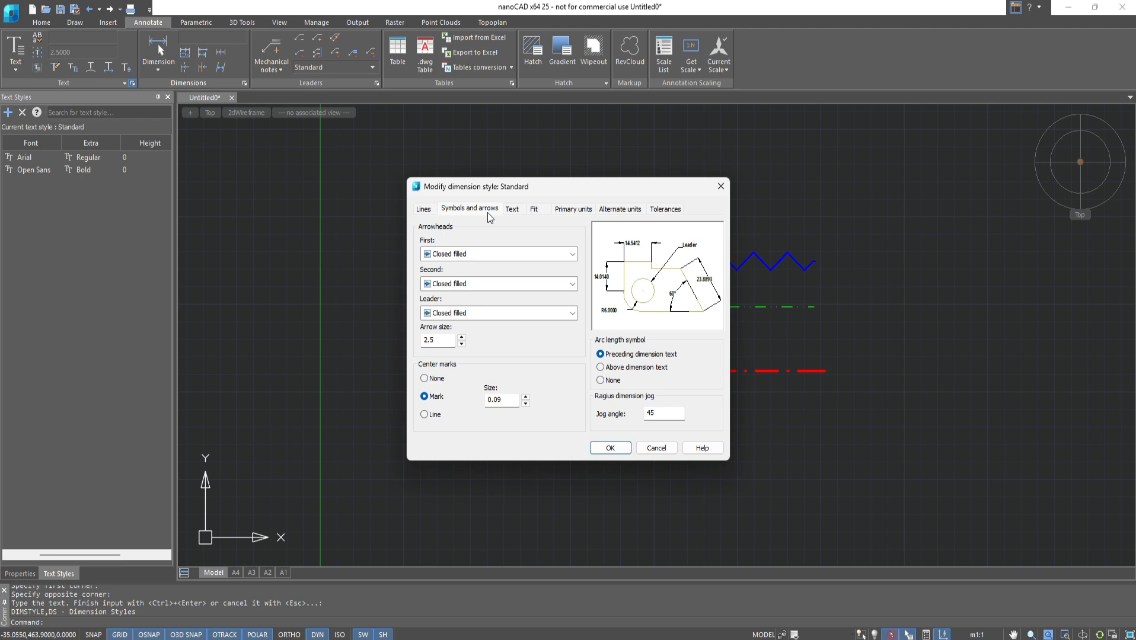
{"action": "left_click", "coordinate": [511, 253]}
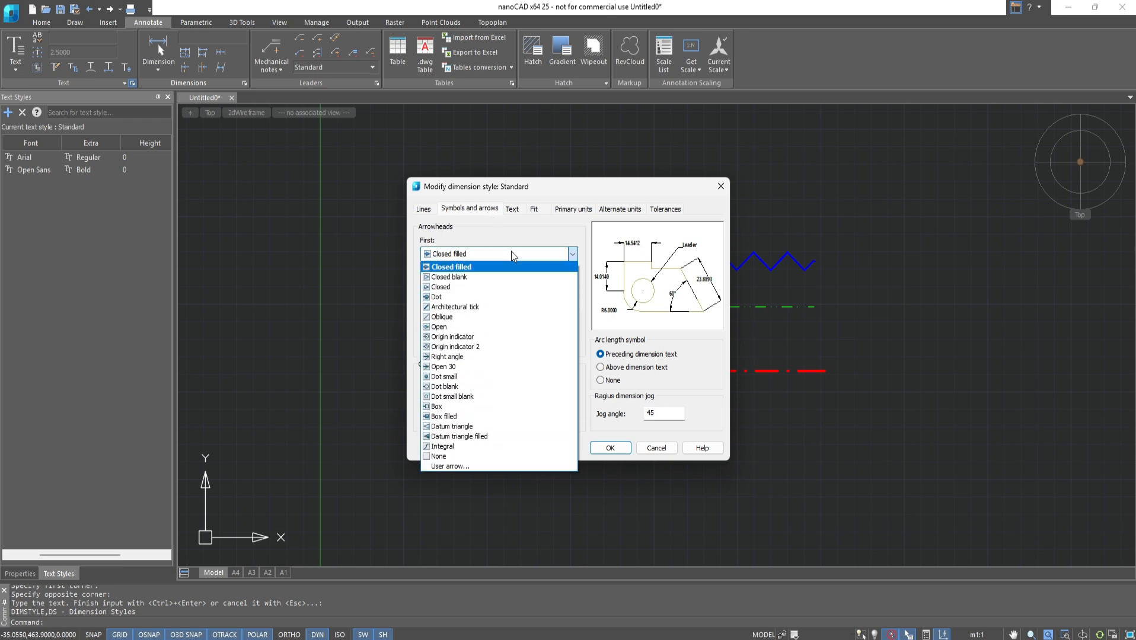
{"action": "left_click", "coordinate": [497, 308]}
{"action": "left_click", "coordinate": [499, 314]}
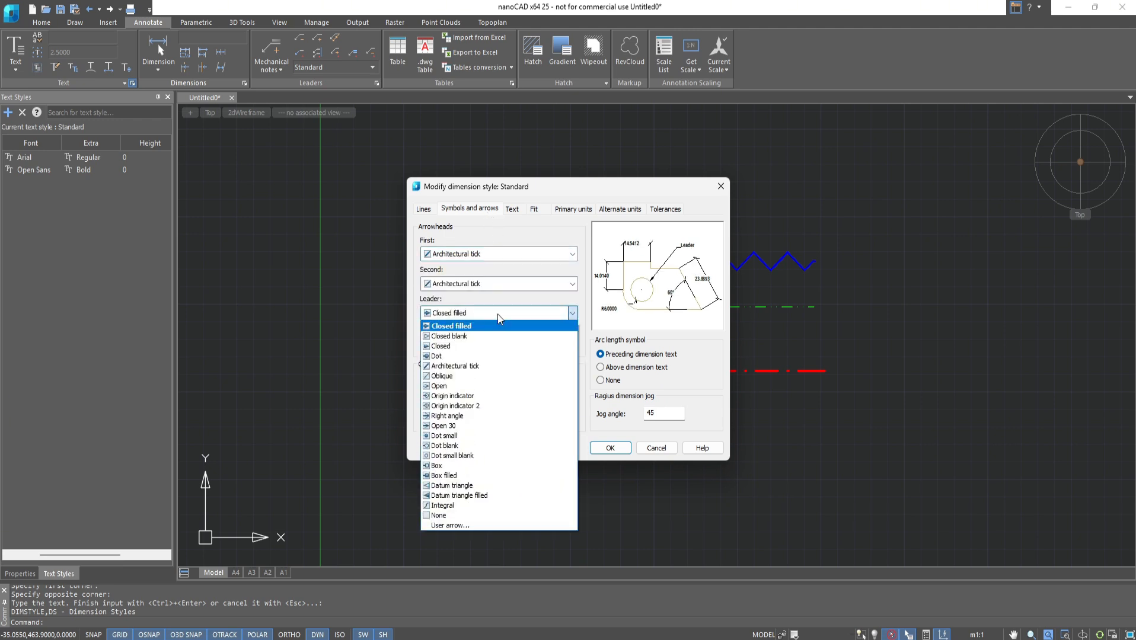
{"action": "left_click", "coordinate": [451, 506]}
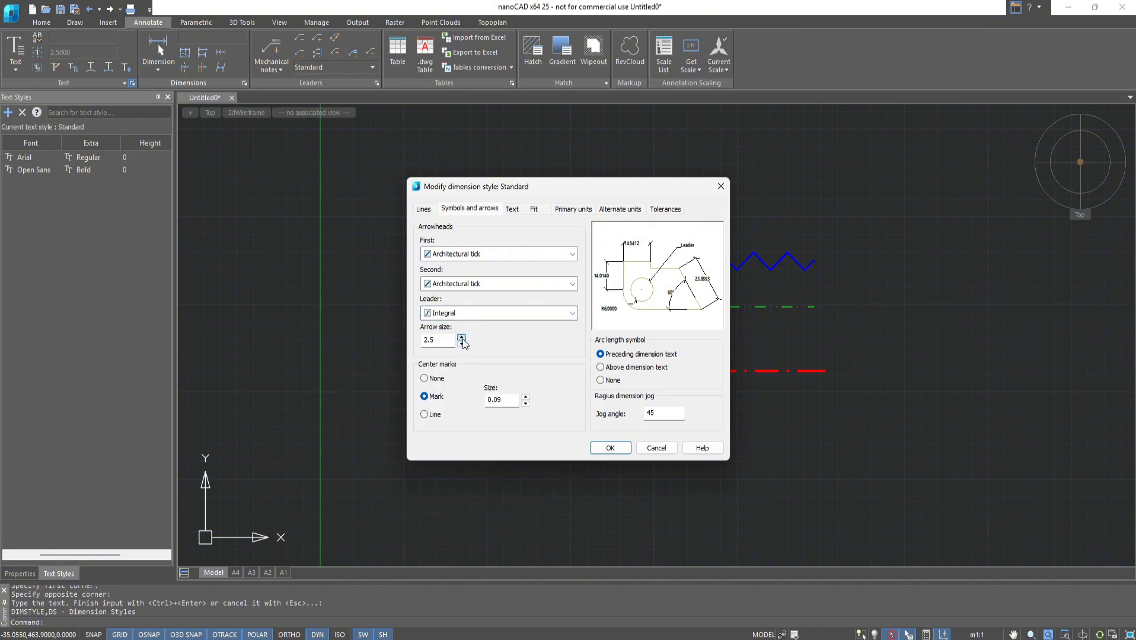
{"action": "double_click", "coordinate": [443, 339]}
{"action": "type", "text": "10"}
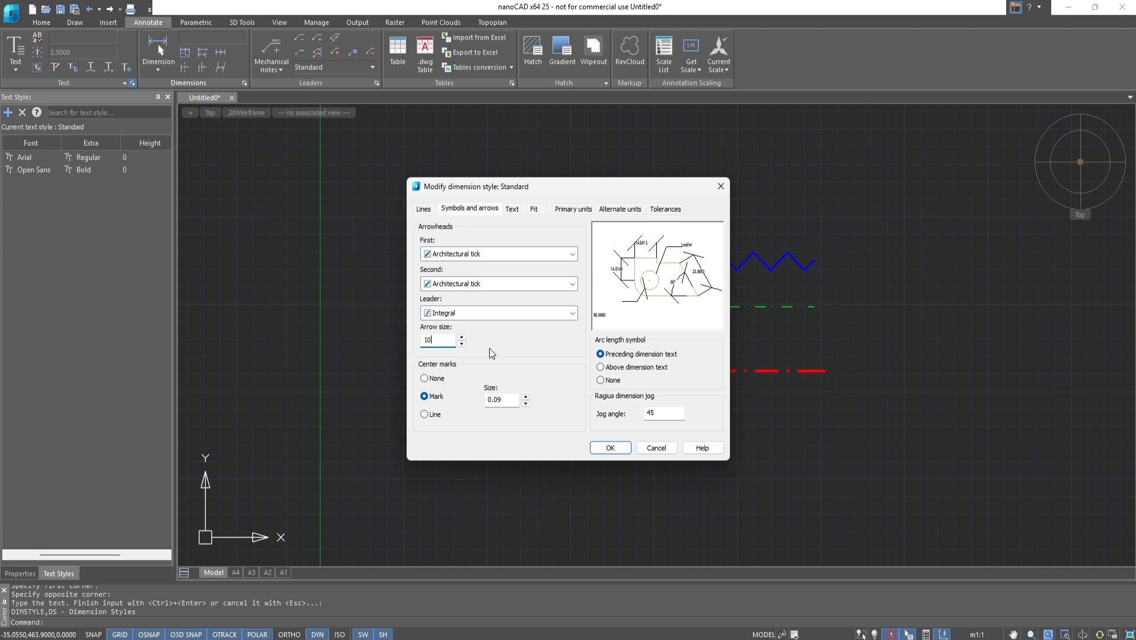
- Set the dimension style's text style to MyStyle and its text alignment to ISO standard
{"action": "left_click", "coordinate": [511, 214]}
{"action": "left_click", "coordinate": [527, 241]}
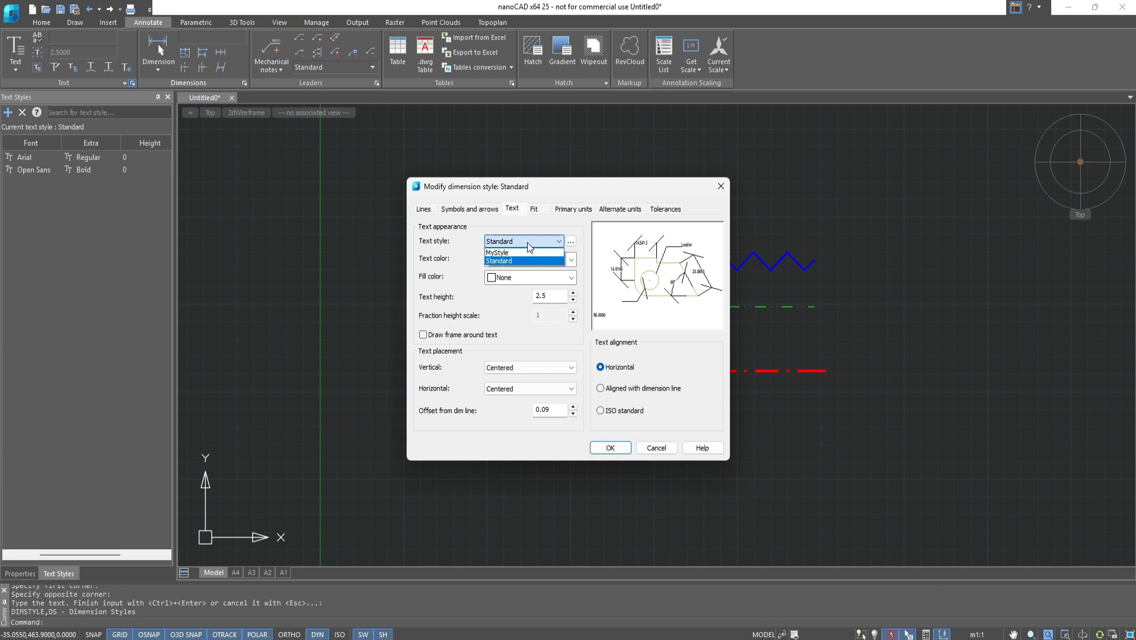
{"action": "left_click", "coordinate": [526, 257]}
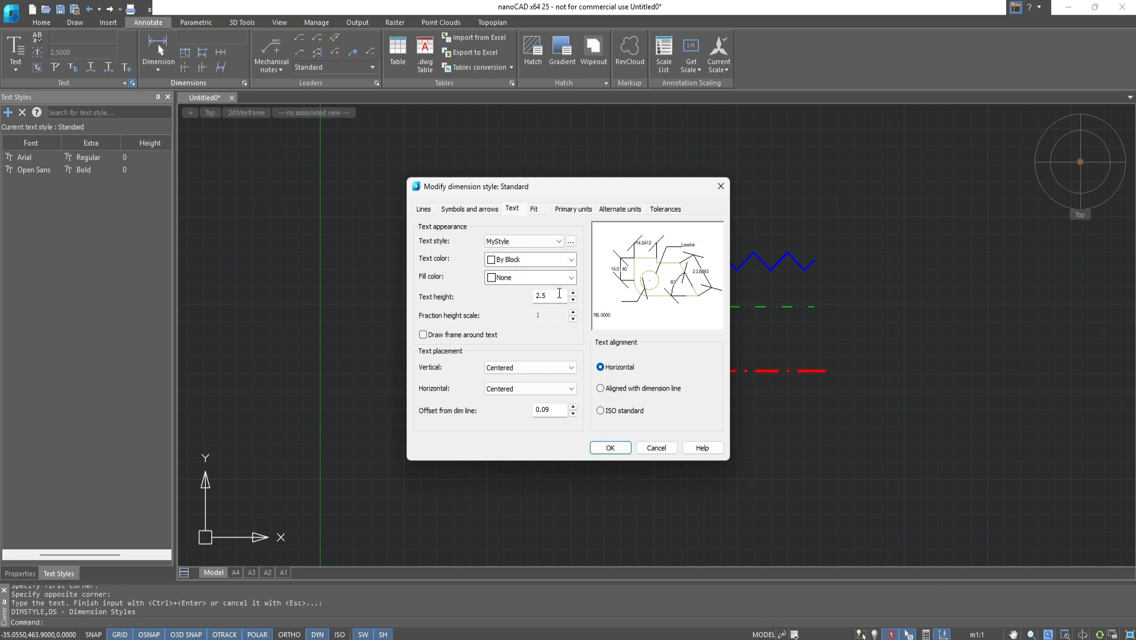
{"action": "left_click", "coordinate": [601, 412]}
- Keep the Decimal unit format, set the linear dimension precision to 0 and apply the dimension style changes
{"action": "left_click", "coordinate": [572, 210]}
{"action": "left_click", "coordinate": [572, 241]}
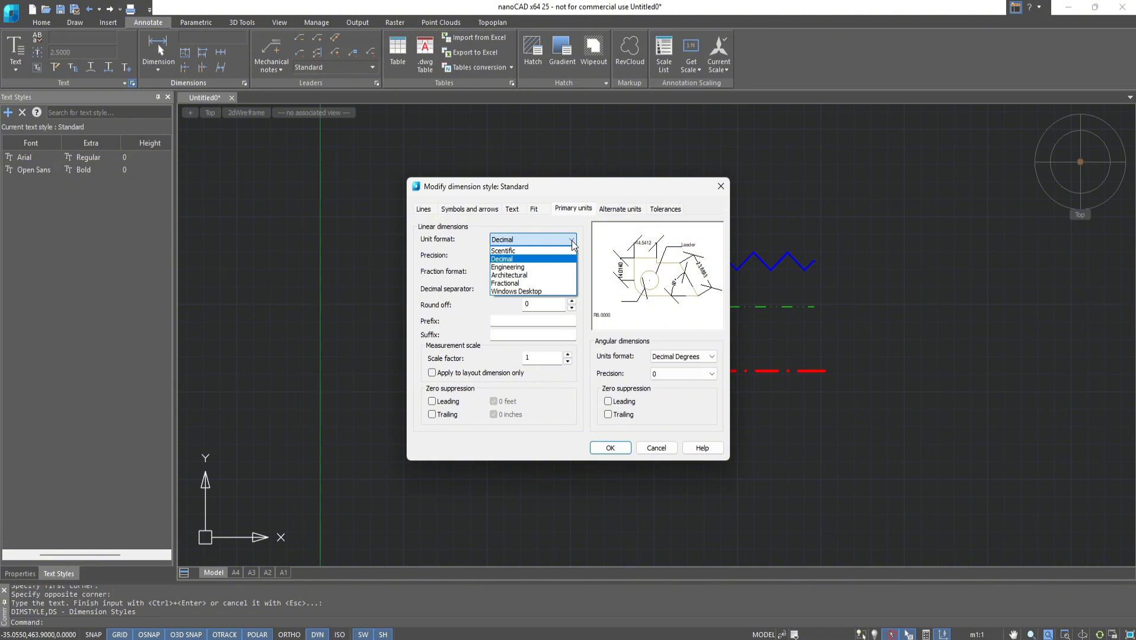
{"action": "left_click", "coordinate": [572, 245]}
{"action": "left_click", "coordinate": [571, 256]}
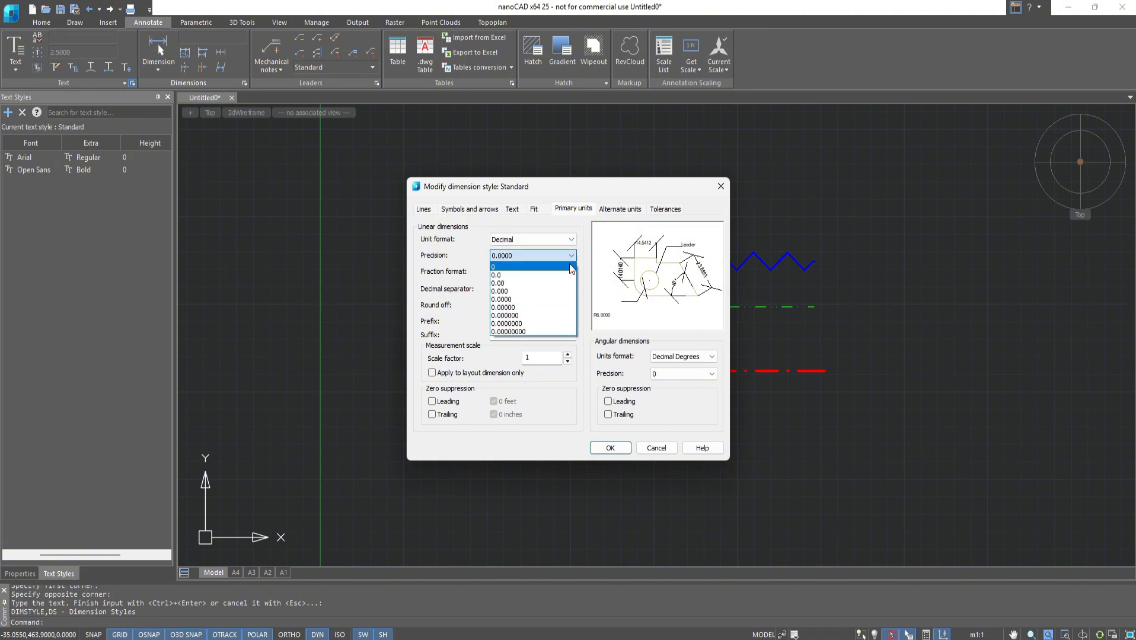
{"action": "left_click", "coordinate": [569, 267]}
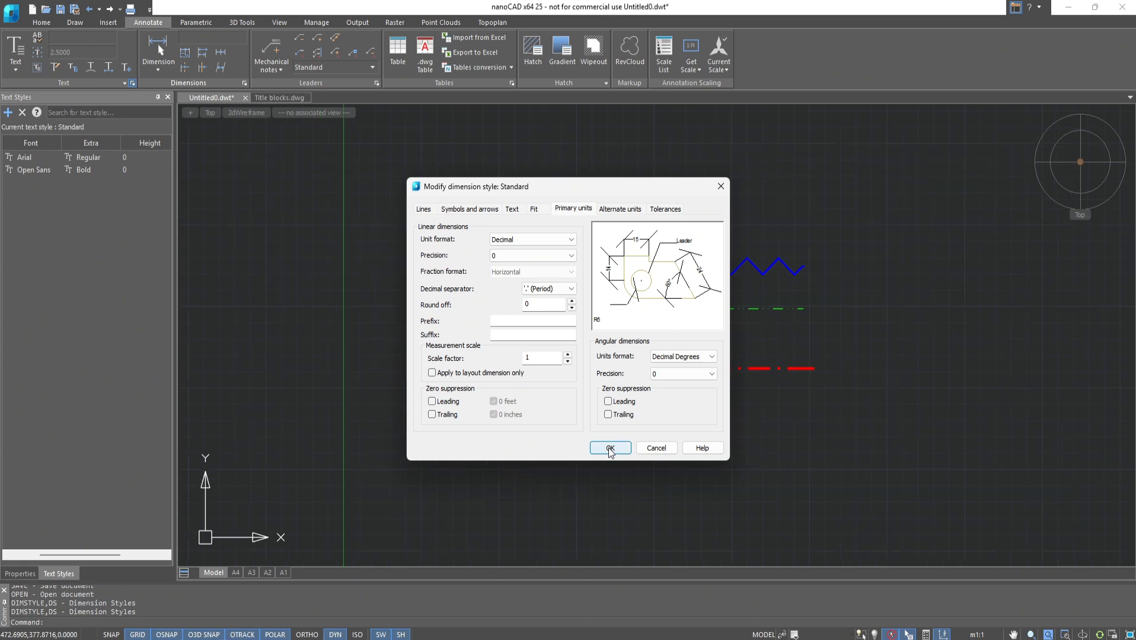
{"action": "left_click", "coordinate": [610, 448]}
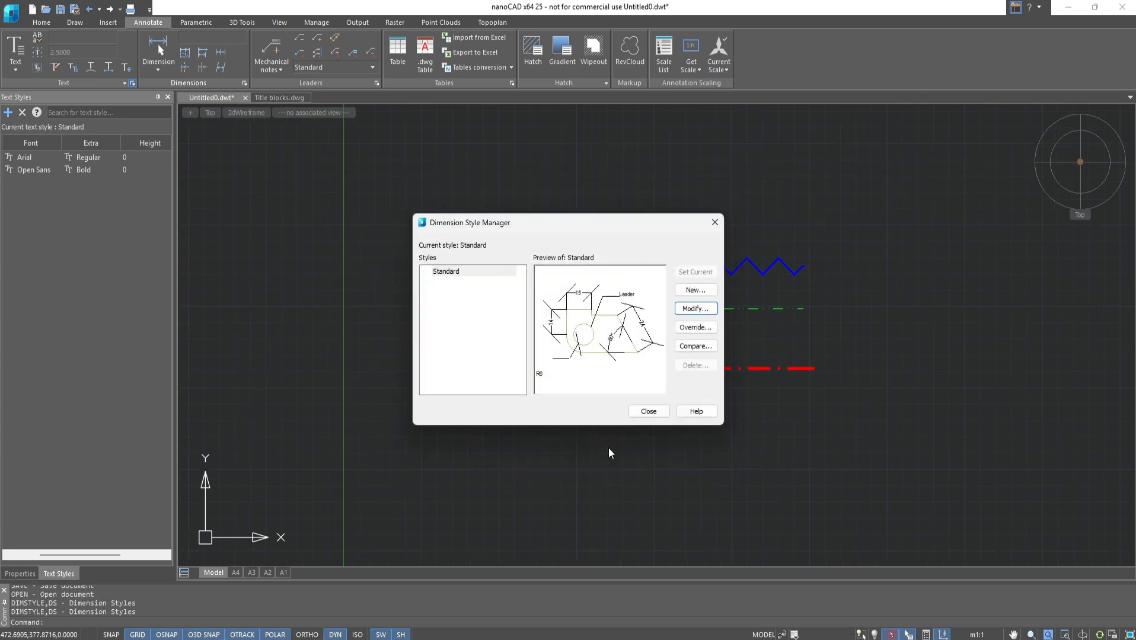
- Close the dimension style manager, make layer 0 current and draw a diagonal polyline about 159 mm long beside the coloured lines
{"action": "left_click", "coordinate": [650, 415]}
{"action": "left_click", "coordinate": [21, 574]}
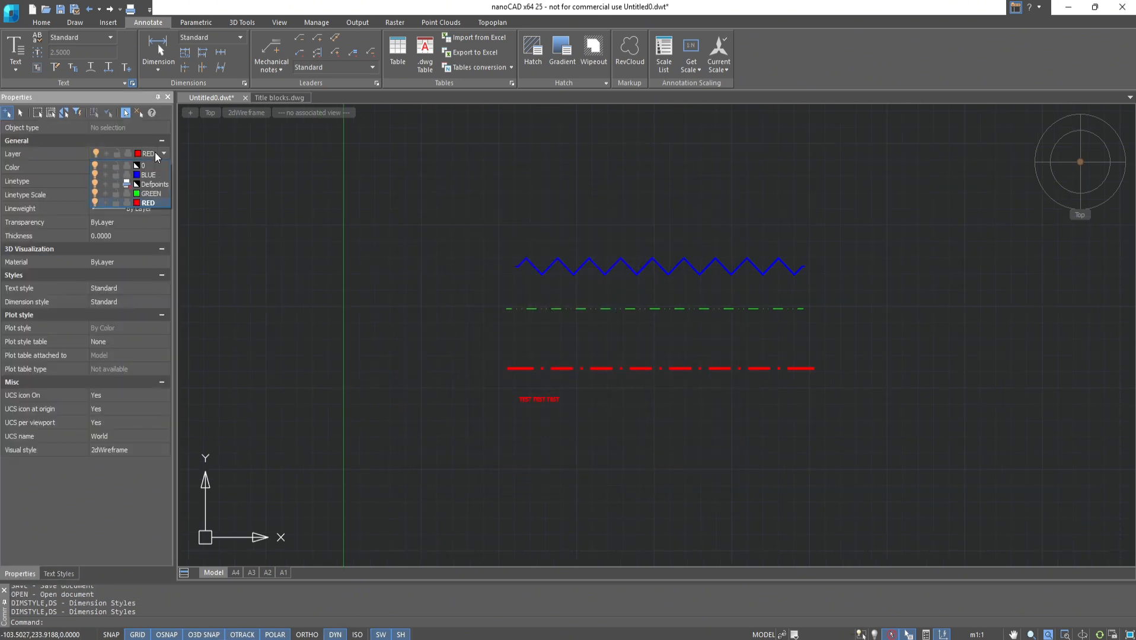
{"action": "left_click", "coordinate": [42, 22]}
{"action": "left_click", "coordinate": [44, 53]}
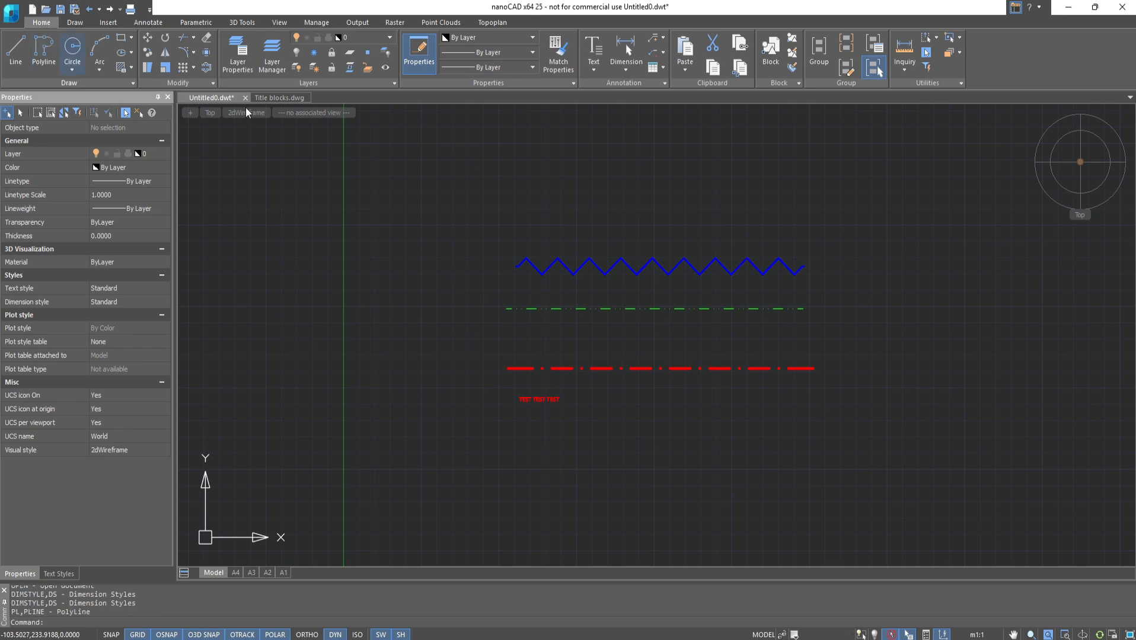
{"action": "middle_click_drag", "start_coordinate": [932, 359], "coordinate": [685, 386]}
{"action": "left_click", "coordinate": [658, 442]}
{"action": "left_click", "coordinate": [843, 270]}
{"action": "key", "text": "Escape"}
- Draw a circle about 131 mm in diameter beside the diagonal polyline
{"action": "left_click", "coordinate": [80, 53]}
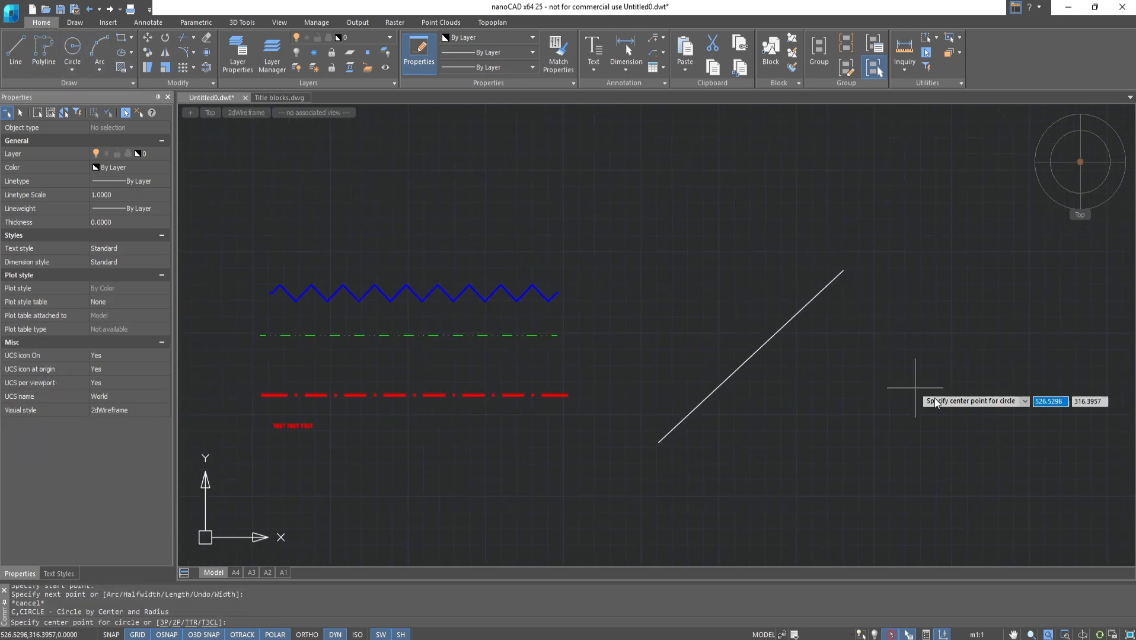
{"action": "left_click", "coordinate": [986, 438]}
{"action": "left_click", "coordinate": [913, 364]}
- Add an aligned dimension to the diagonal polyline and a diameter dimension to the circle
{"action": "mouse_move", "coordinate": [1039, 439]}
{"action": "middle_mouse_down"}
{"action": "mouse_move", "coordinate": [898, 421]}
{"action": "mouse_move", "coordinate": [855, 397]}
{"action": "middle_mouse_up"}
{"action": "left_click", "coordinate": [625, 50]}
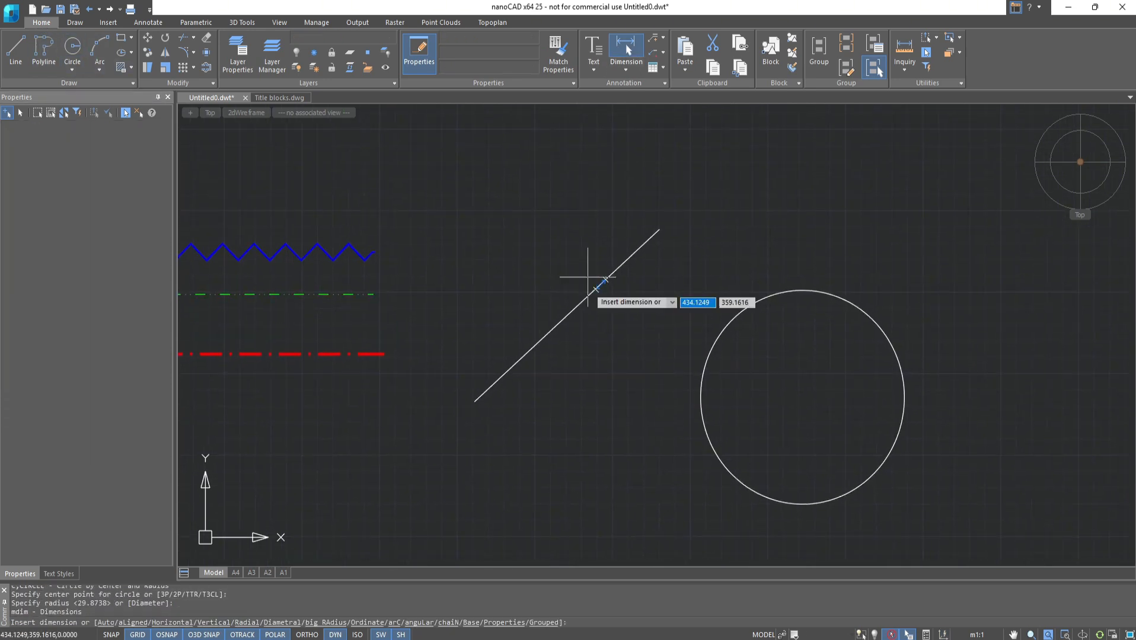
{"action": "left_click", "coordinate": [587, 297]}
{"action": "left_click", "coordinate": [562, 277]}
{"action": "left_click", "coordinate": [729, 324]}
{"action": "left_click", "coordinate": [729, 323]}
{"action": "key", "text": "Escape"}
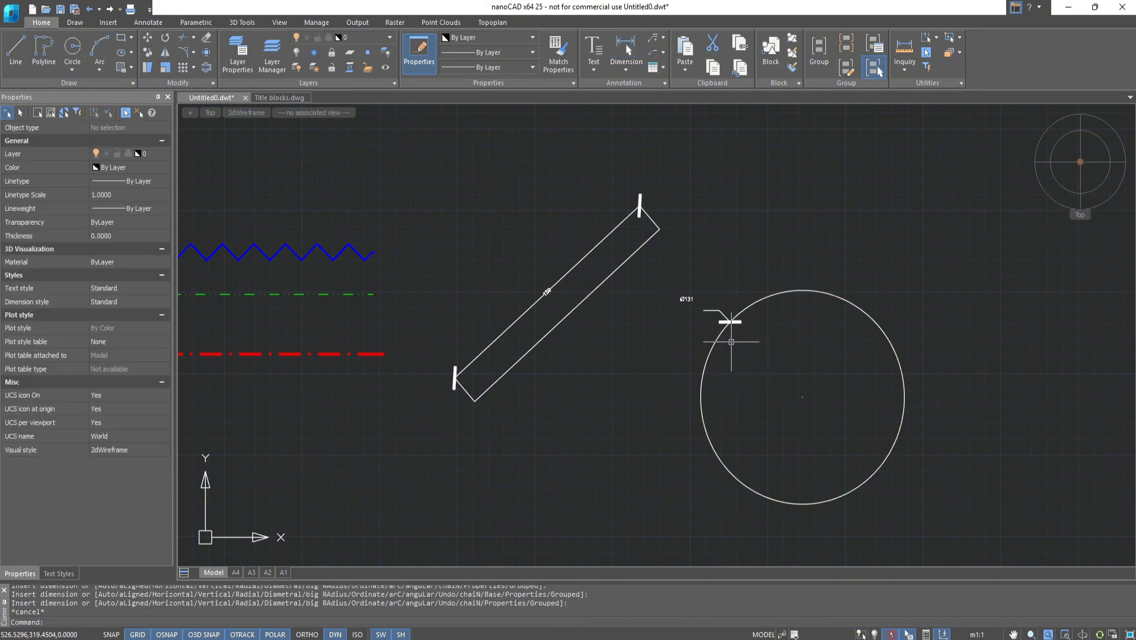
{"action": "scroll", "coordinate": [734, 354], "scroll_direction": "up", "scroll_amount": 2}
{"action": "middle_click_drag", "start_coordinate": [738, 359], "coordinate": [726, 355]}
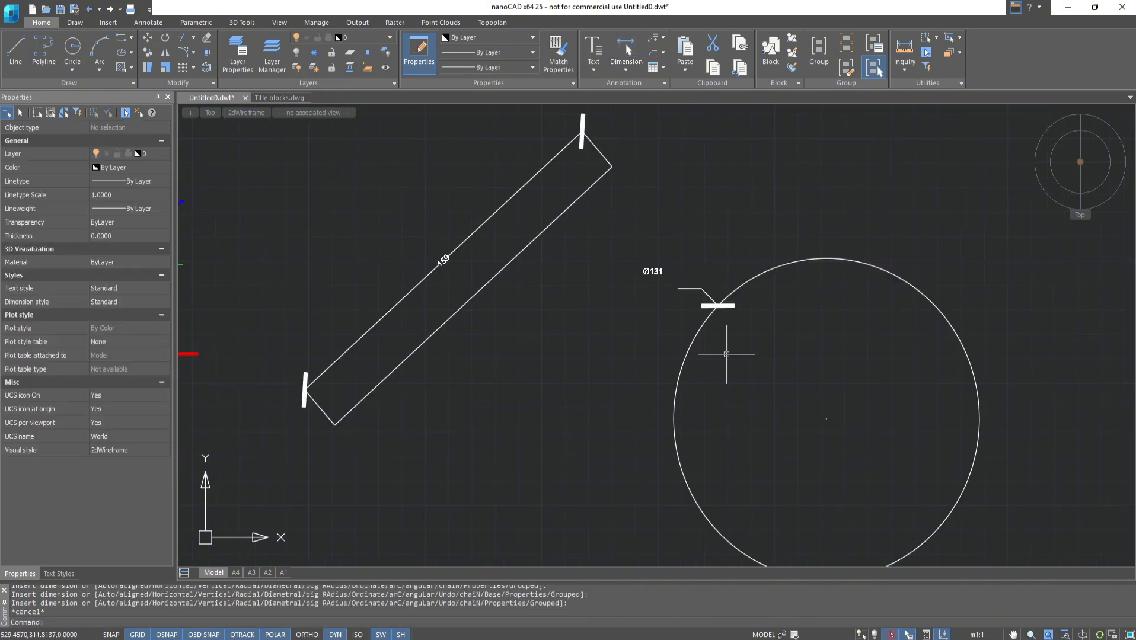
- Modify the Standard multileader style, setting the leader type to Spline and the colour to red
{"action": "left_click", "coordinate": [159, 22]}
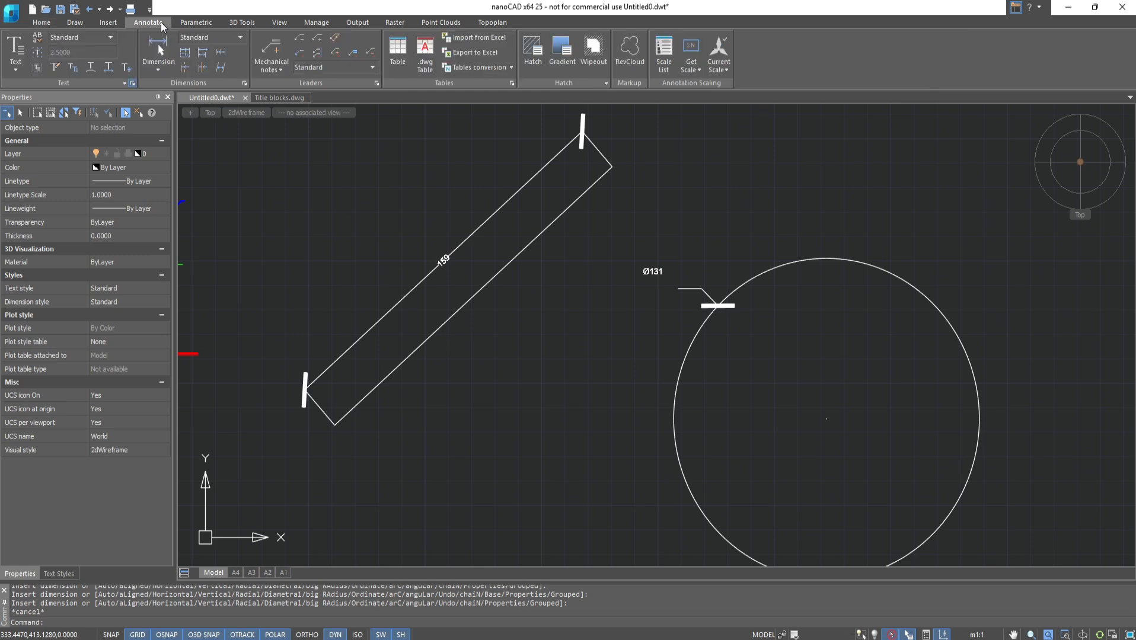
{"action": "left_click", "coordinate": [376, 83]}
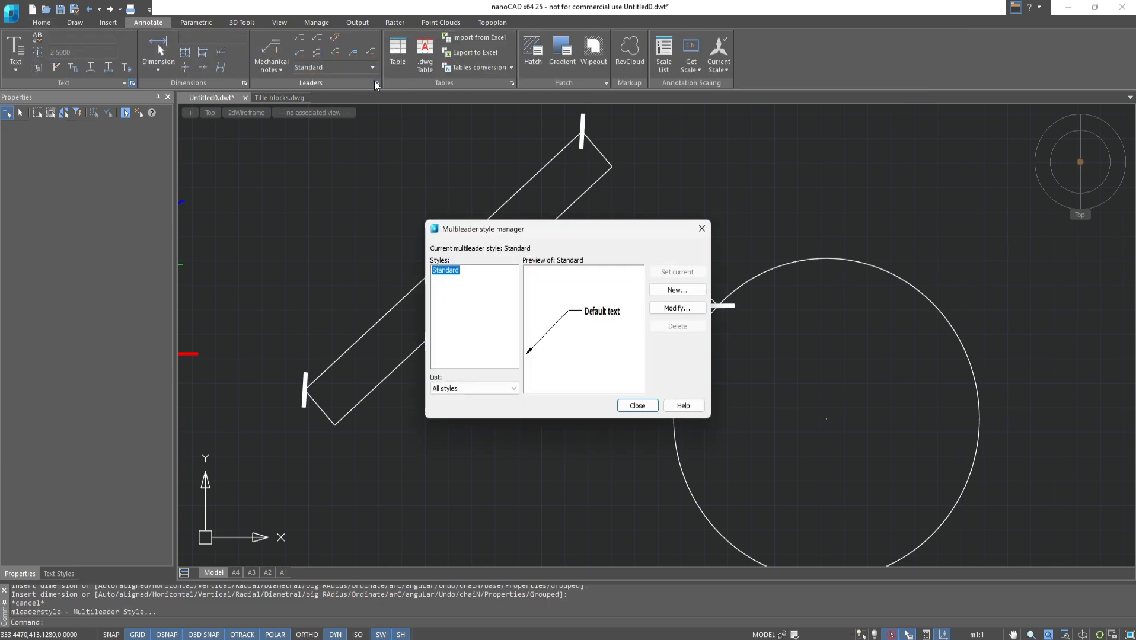
{"action": "left_click", "coordinate": [675, 308]}
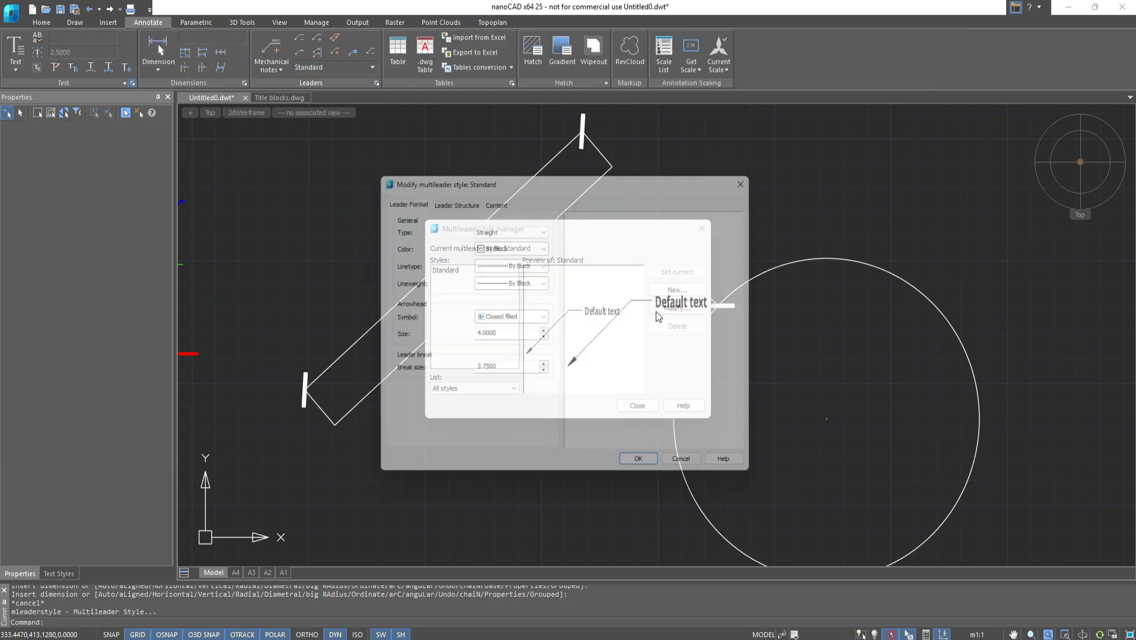
{"action": "left_click", "coordinate": [534, 226]}
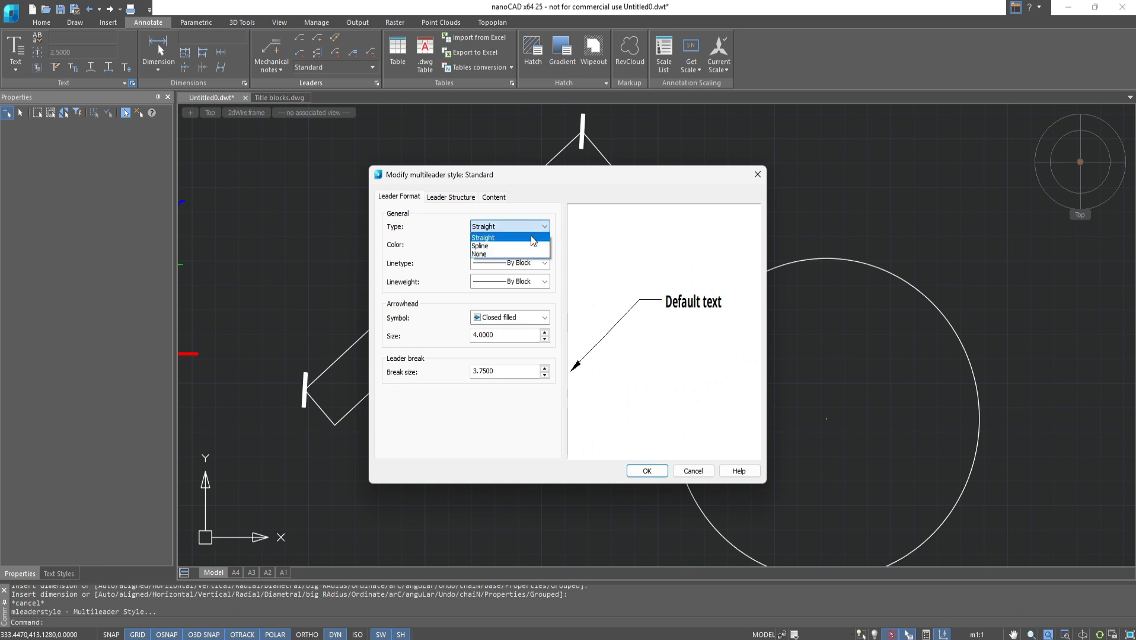
{"action": "left_click", "coordinate": [530, 247]}
{"action": "left_click", "coordinate": [531, 245]}
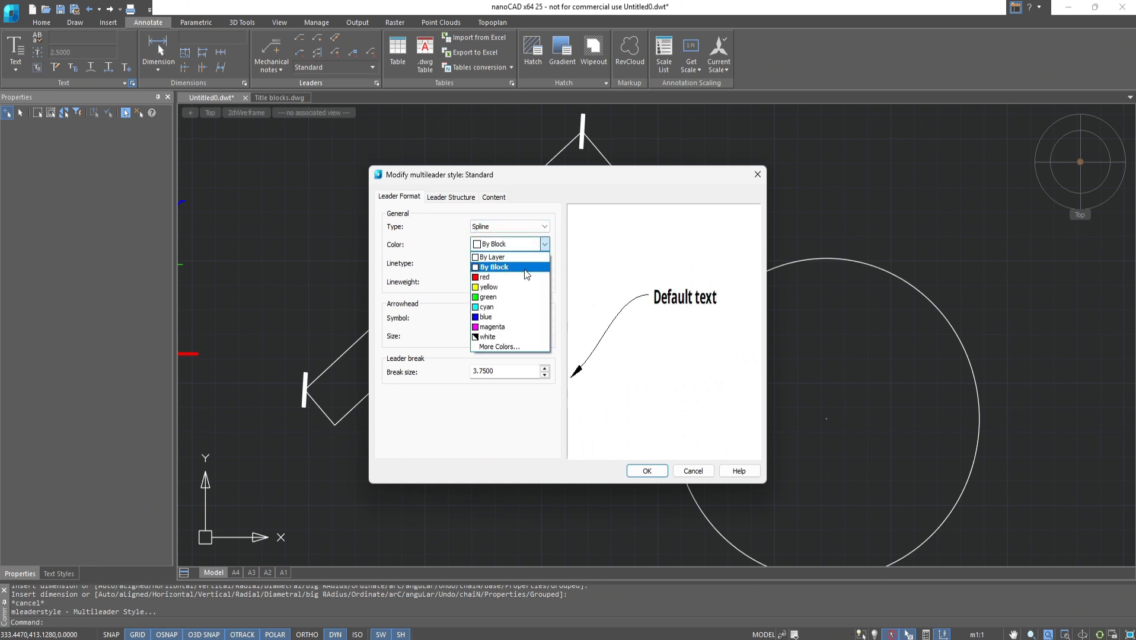
{"action": "left_click", "coordinate": [524, 277]}
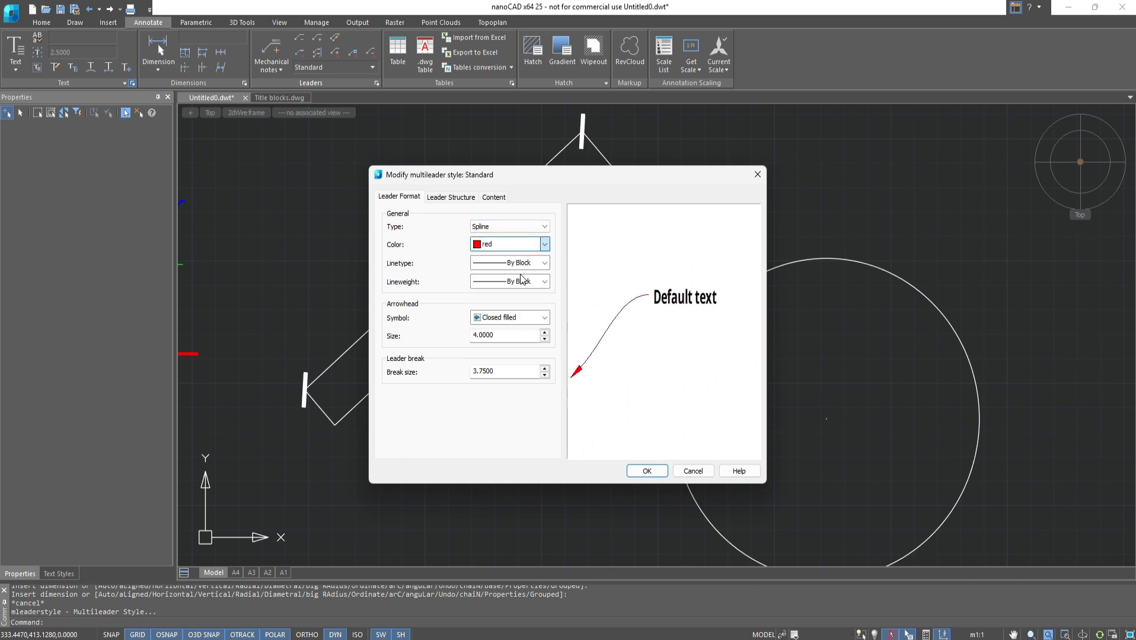
- Set the multileader style's arrowhead symbol to Dot, apply the changes and close the style manager
{"action": "left_click", "coordinate": [532, 324]}
{"action": "left_click", "coordinate": [520, 365]}
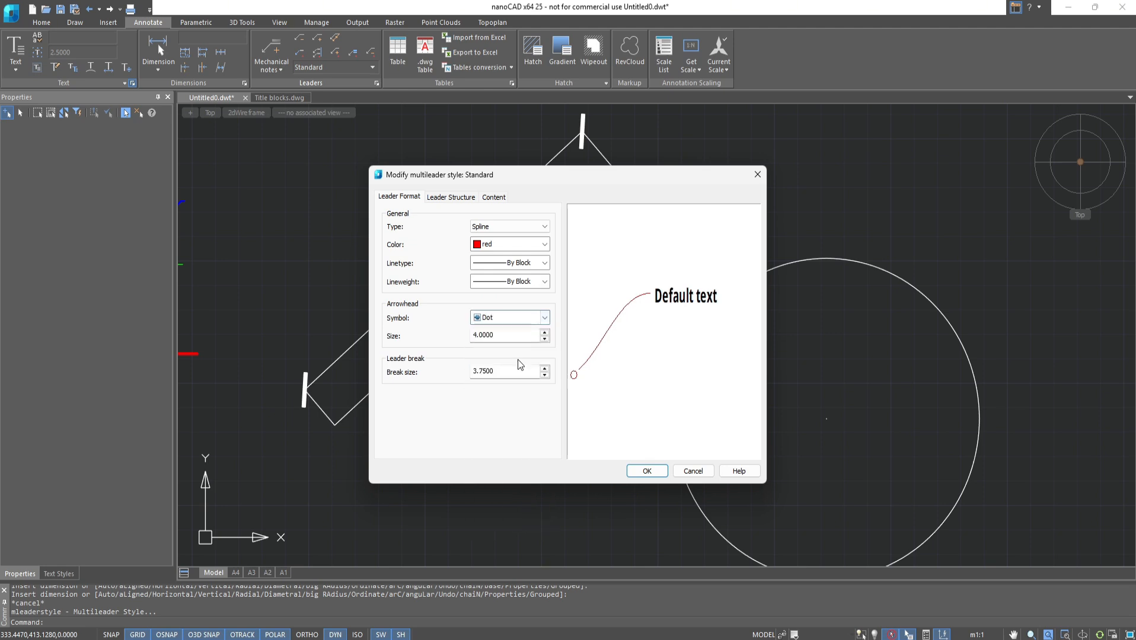
{"action": "left_click", "coordinate": [644, 470]}
{"action": "left_click", "coordinate": [637, 406]}
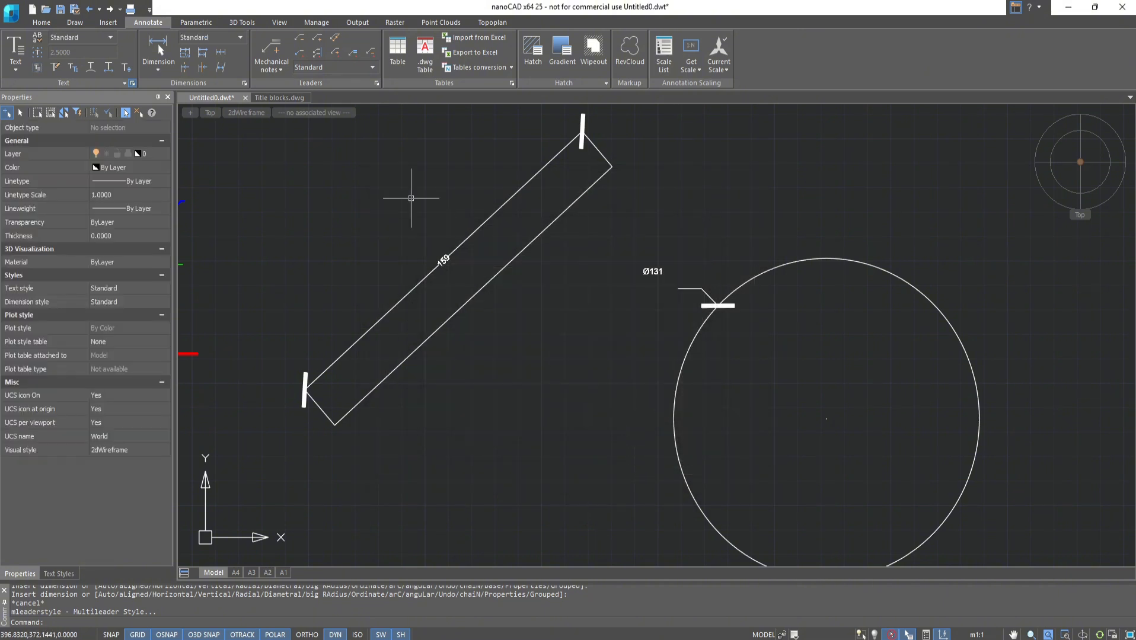
- Place a multileader above the circle, rising away from its arrowhead, with the text "Test"
{"action": "left_click", "coordinate": [299, 52]}
{"action": "middle_click_drag", "start_coordinate": [725, 190], "coordinate": [604, 257]}
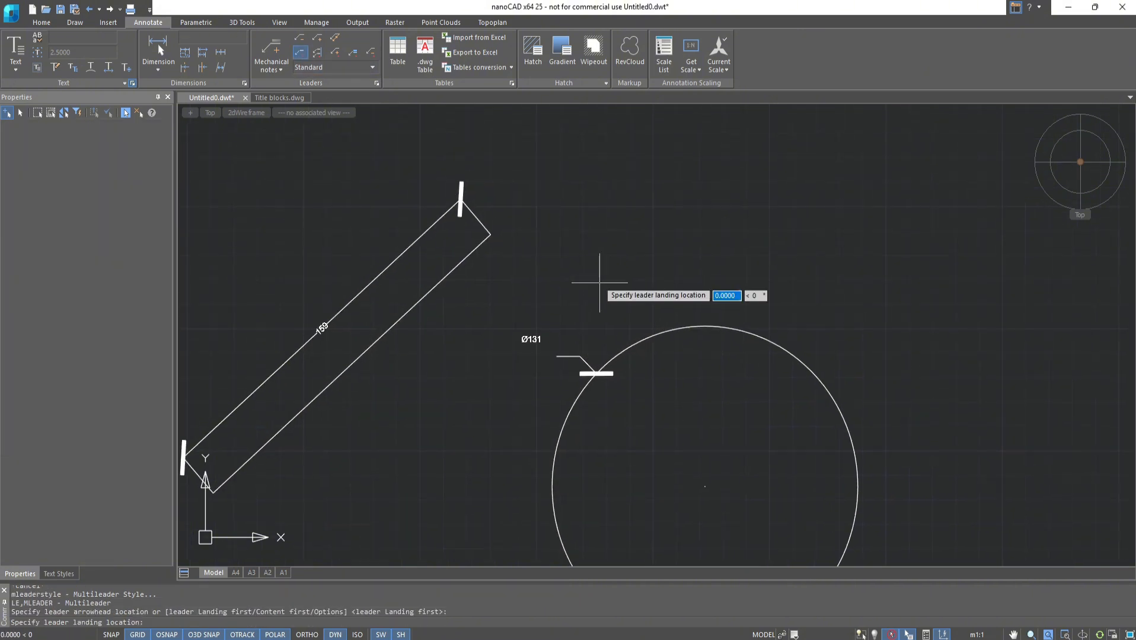
{"action": "left_click", "coordinate": [600, 283]}
{"action": "left_click", "coordinate": [784, 167]}
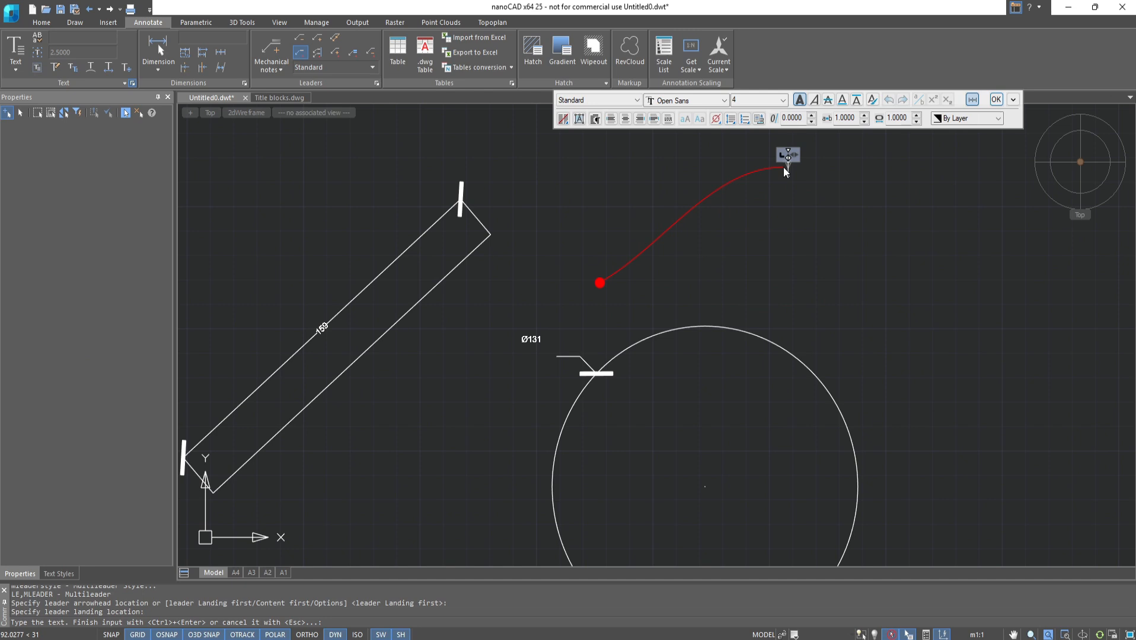
{"action": "type", "text": "Test"}
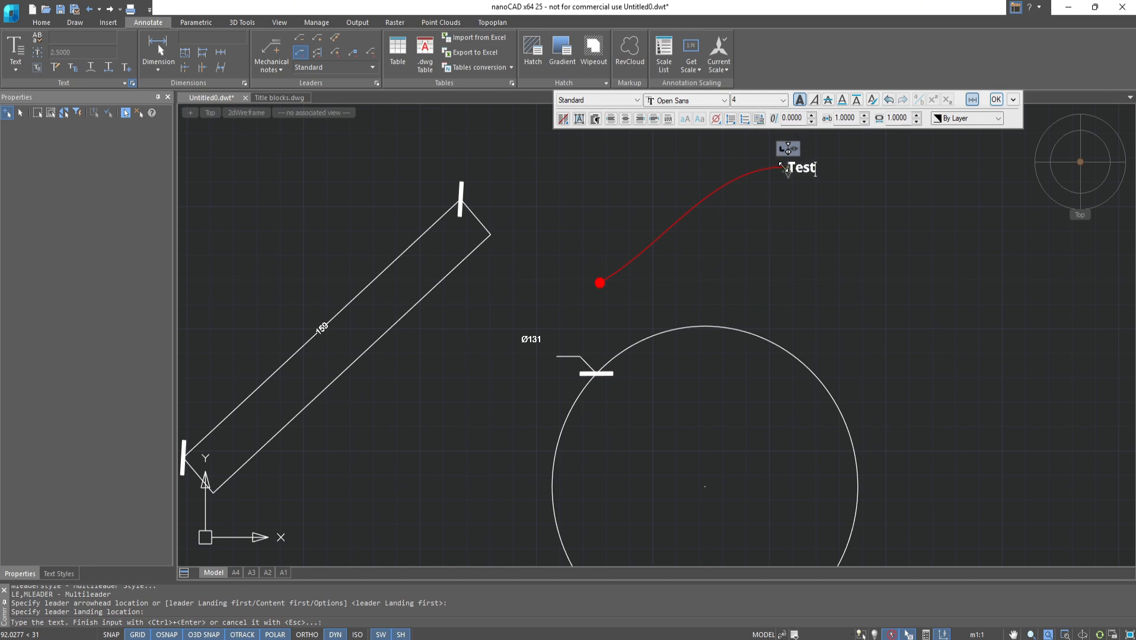
{"action": "left_click", "coordinate": [844, 343]}
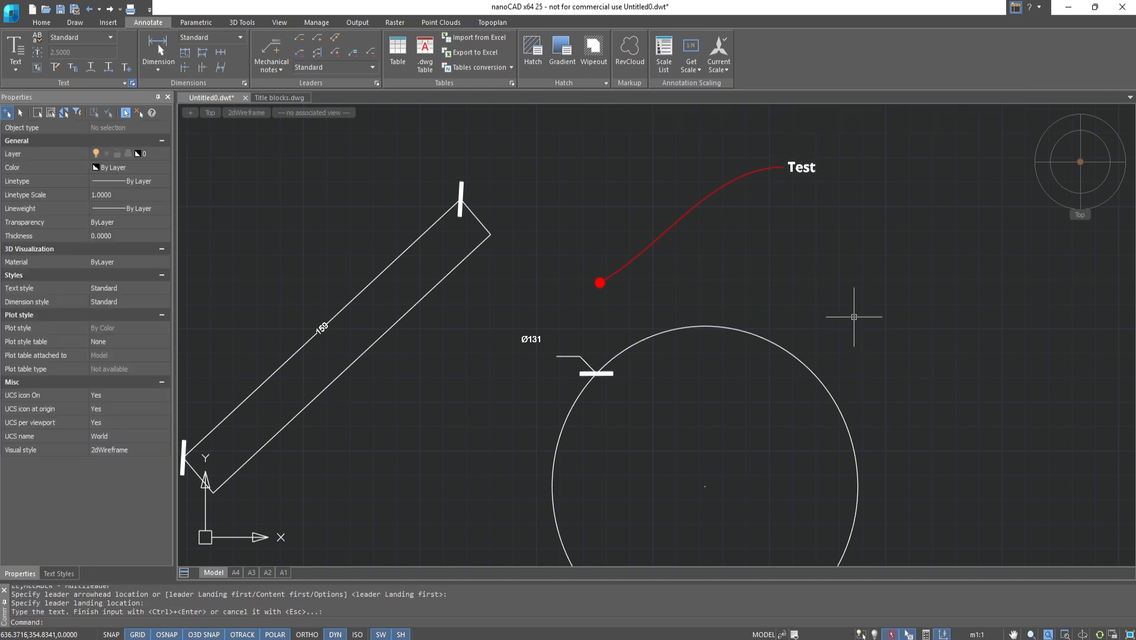
- Set the length precision in the drawing units to 0 and apply it
{"action": "type", "text": "UN"}
{"action": "key", "text": "Return"}
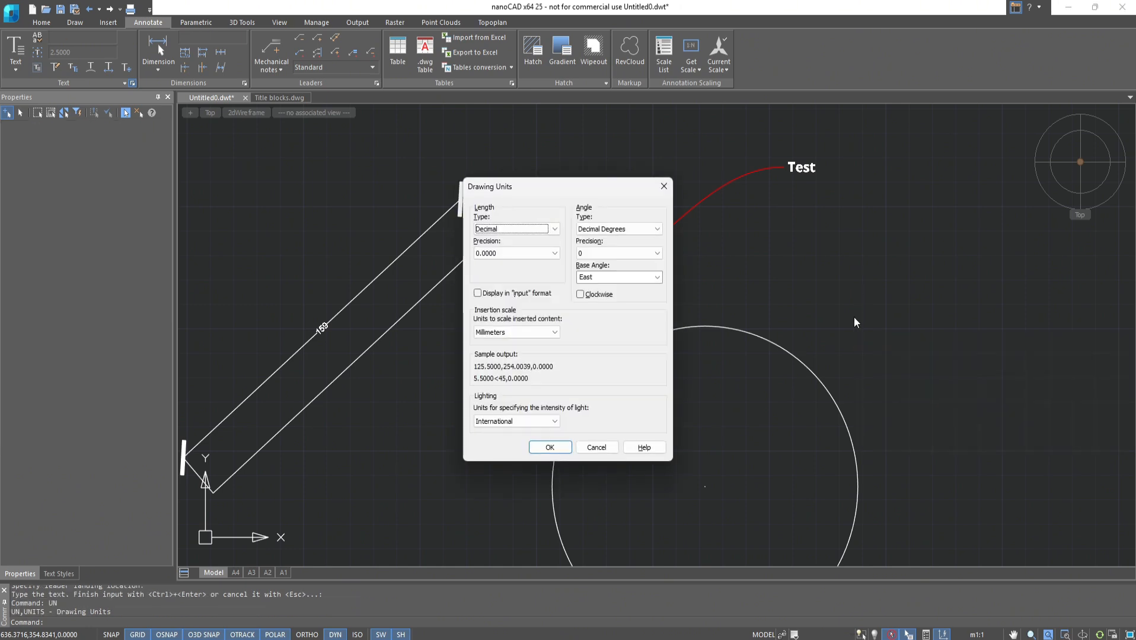
{"action": "left_click", "coordinate": [539, 254]}
{"action": "left_click", "coordinate": [536, 265]}
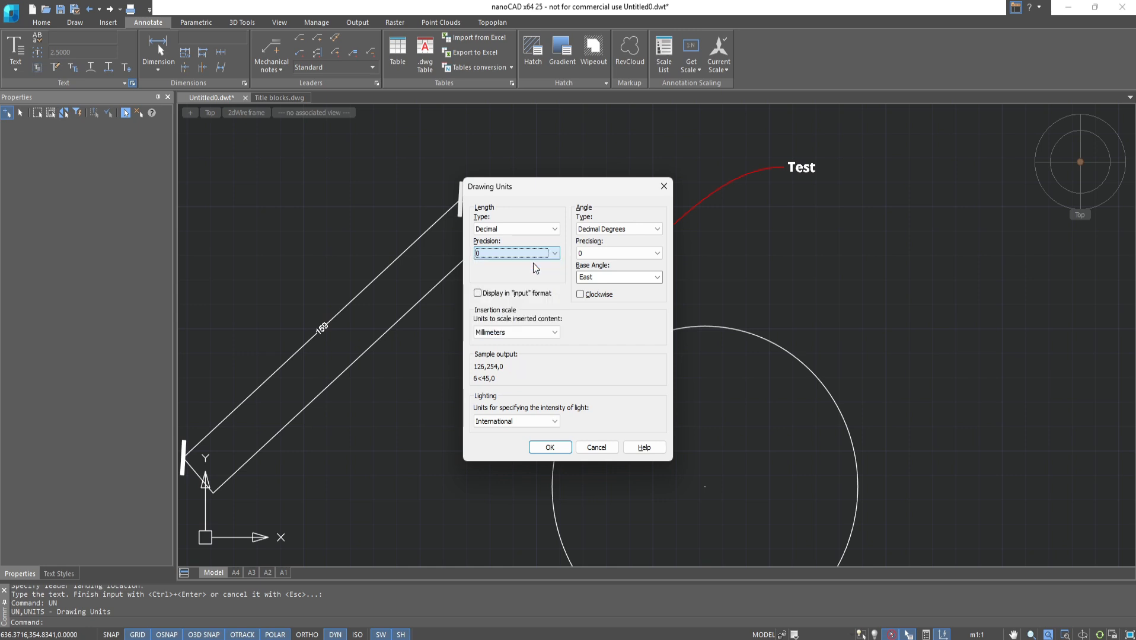
{"action": "left_click", "coordinate": [568, 453]}
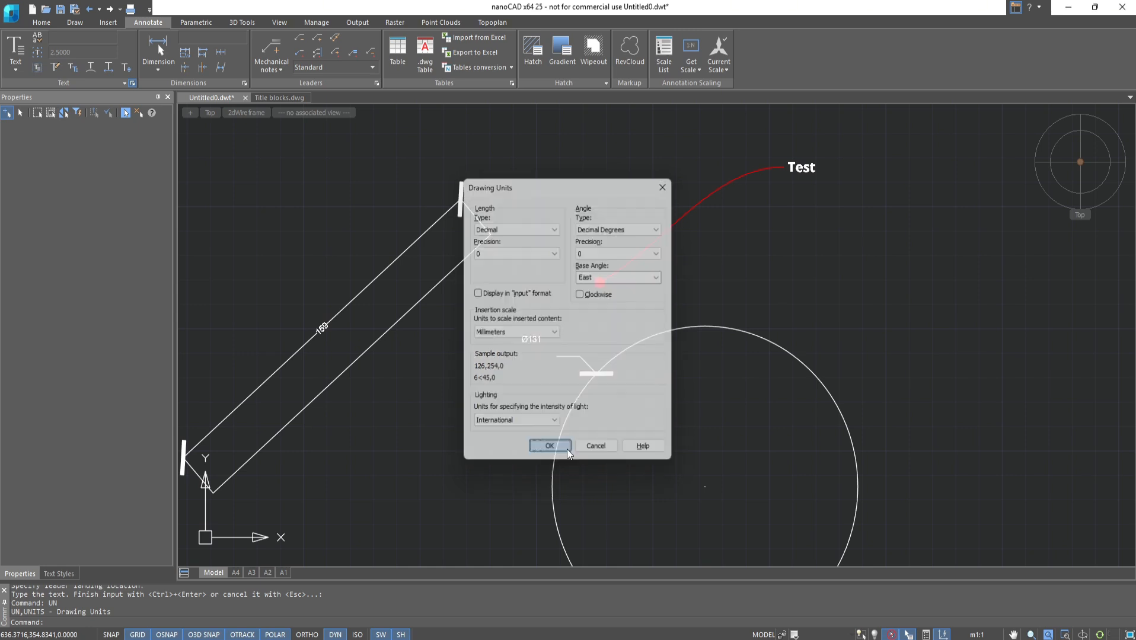
- Draw a slanted test line from inside the circle up to a point outside it
{"action": "left_click", "coordinate": [74, 23]}
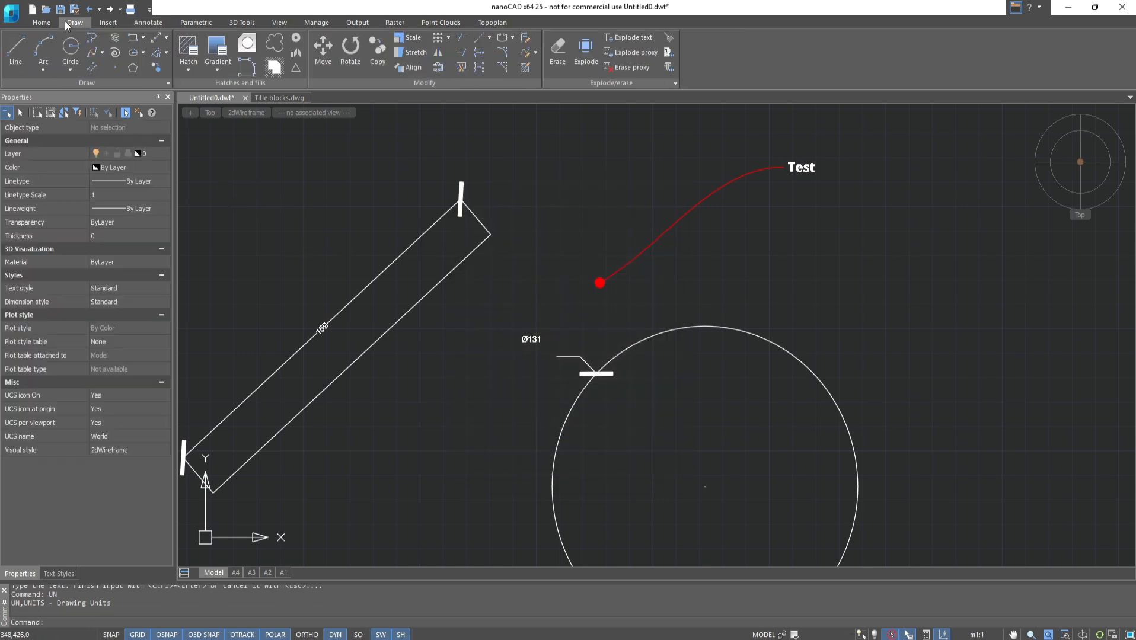
{"action": "left_click", "coordinate": [15, 52]}
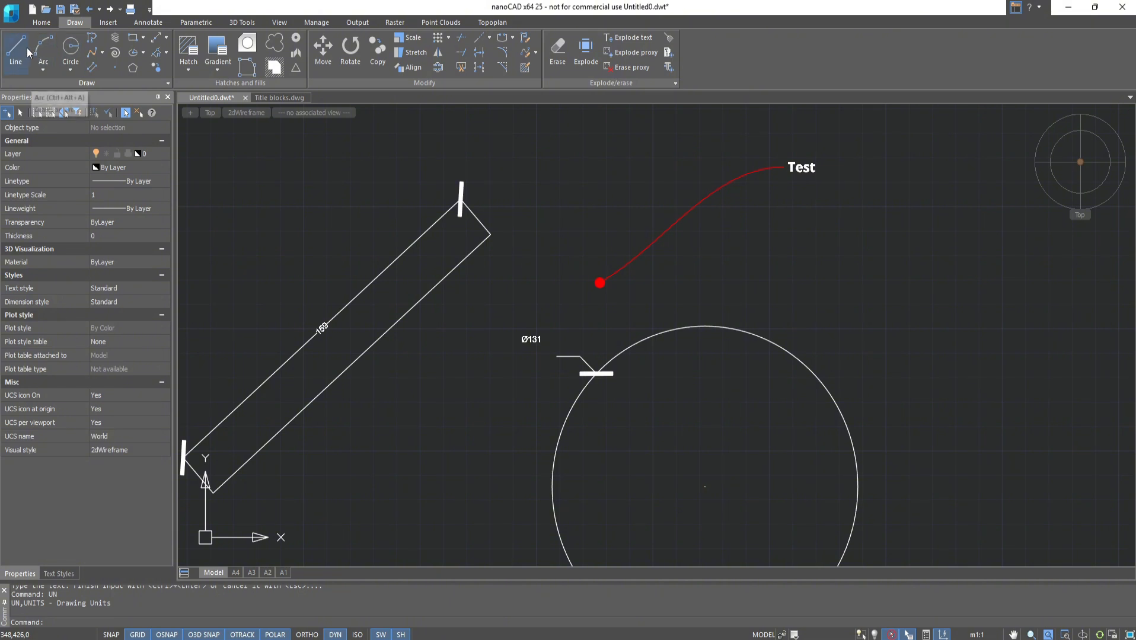
{"action": "left_click", "coordinate": [745, 423]}
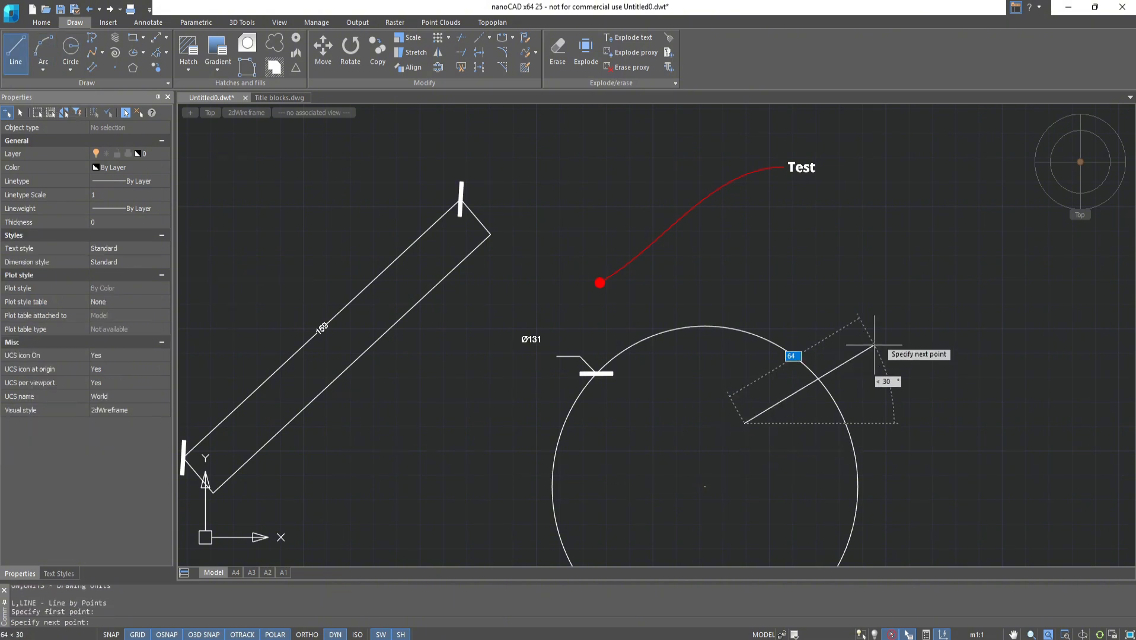
{"action": "left_click", "coordinate": [943, 298]}
{"action": "key", "text": "Escape"}
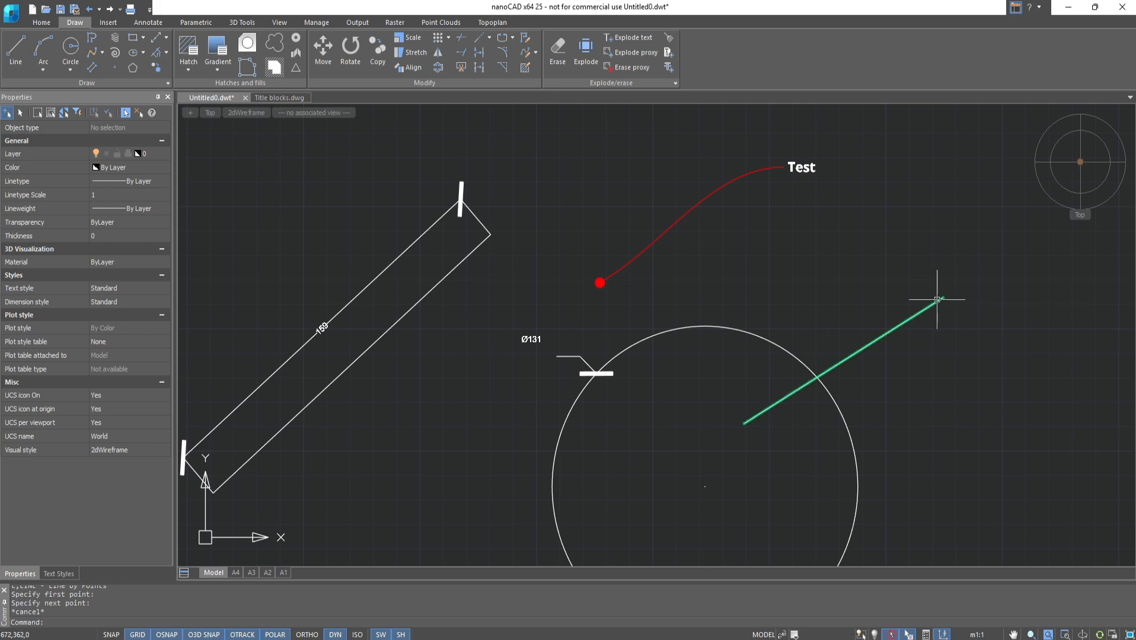
- Set the A4 layout's plot settings to Print as PDF, Landscape and the monochrome.ctb plot style table, and apply them to the layout
{"action": "left_click", "coordinate": [236, 572]}
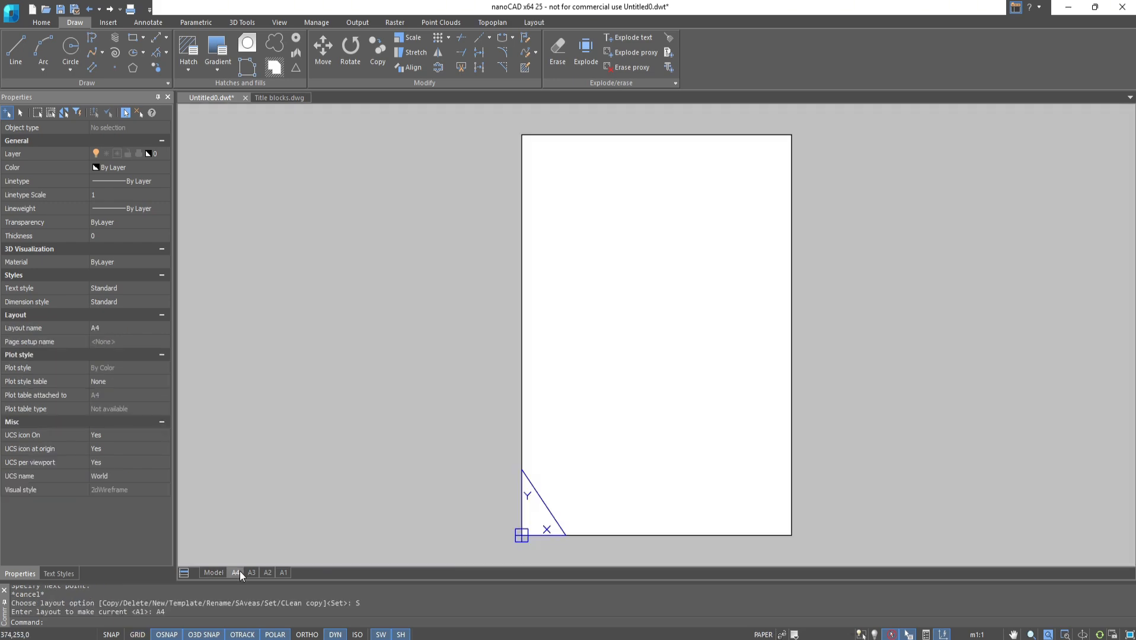
{"action": "key", "text": "ctrl+p"}
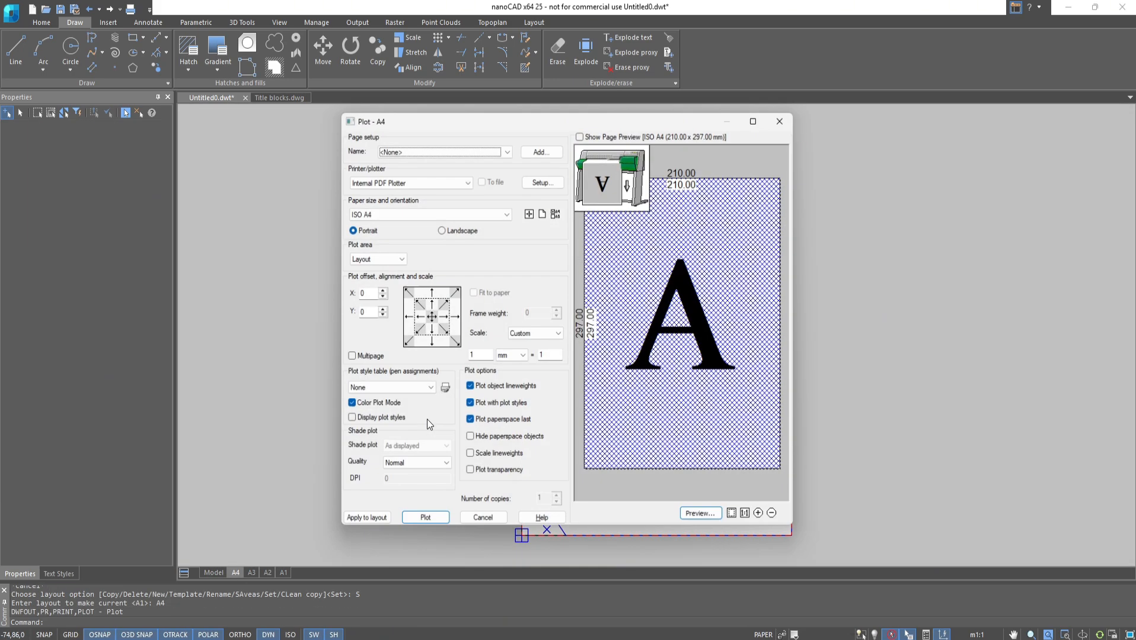
{"action": "left_click", "coordinate": [429, 182]}
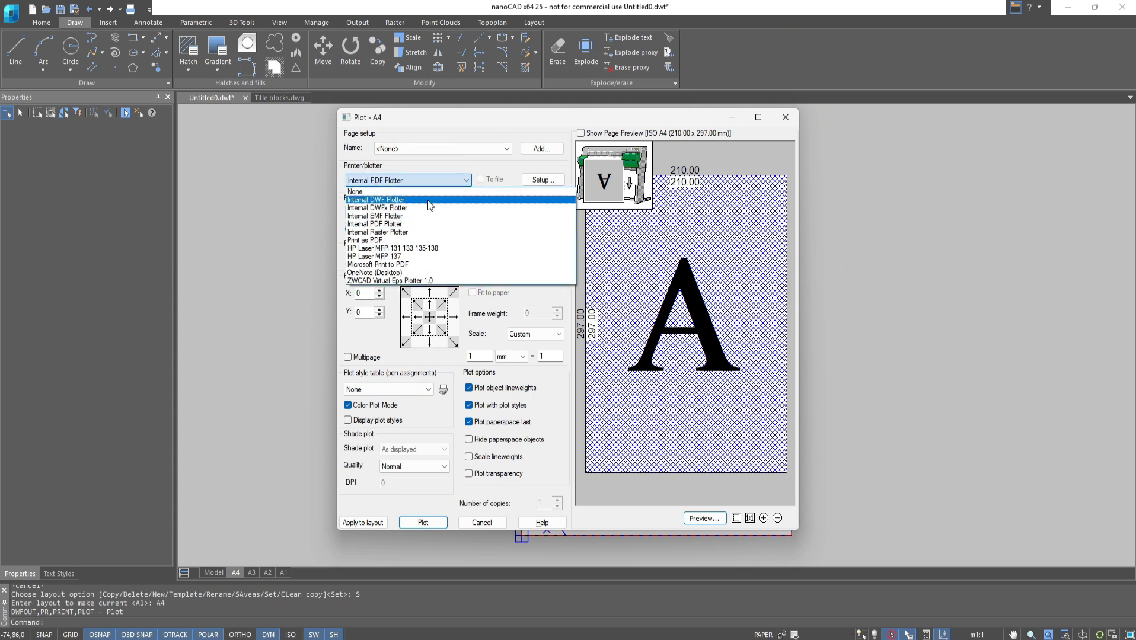
{"action": "left_click", "coordinate": [408, 241]}
{"action": "left_click", "coordinate": [440, 231]}
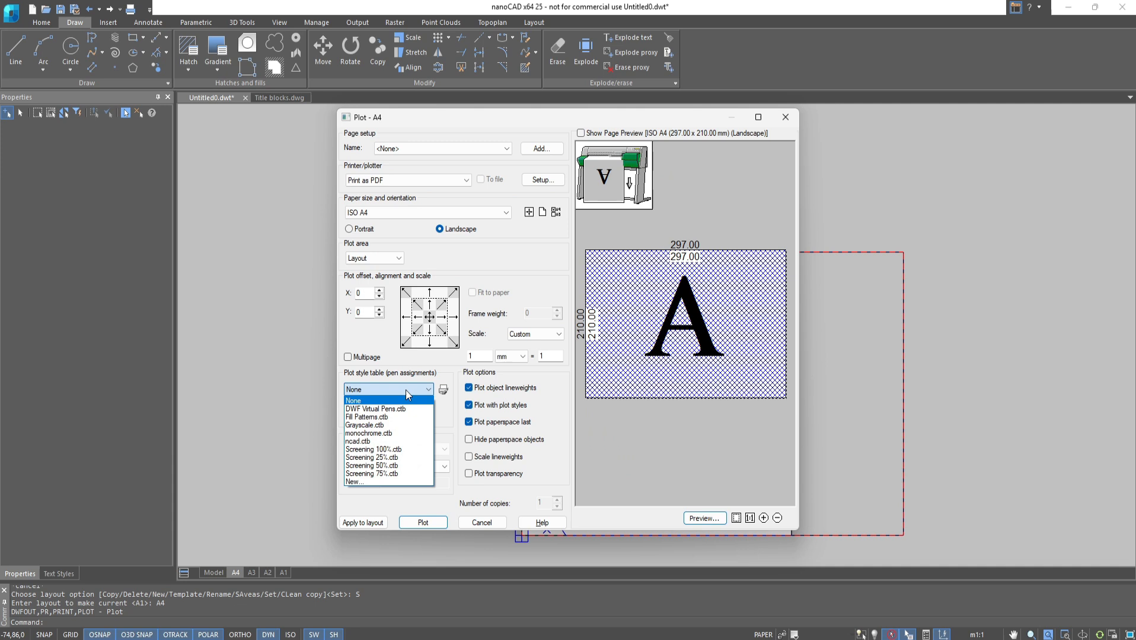
{"action": "left_click", "coordinate": [394, 433]}
{"action": "left_click", "coordinate": [374, 522]}
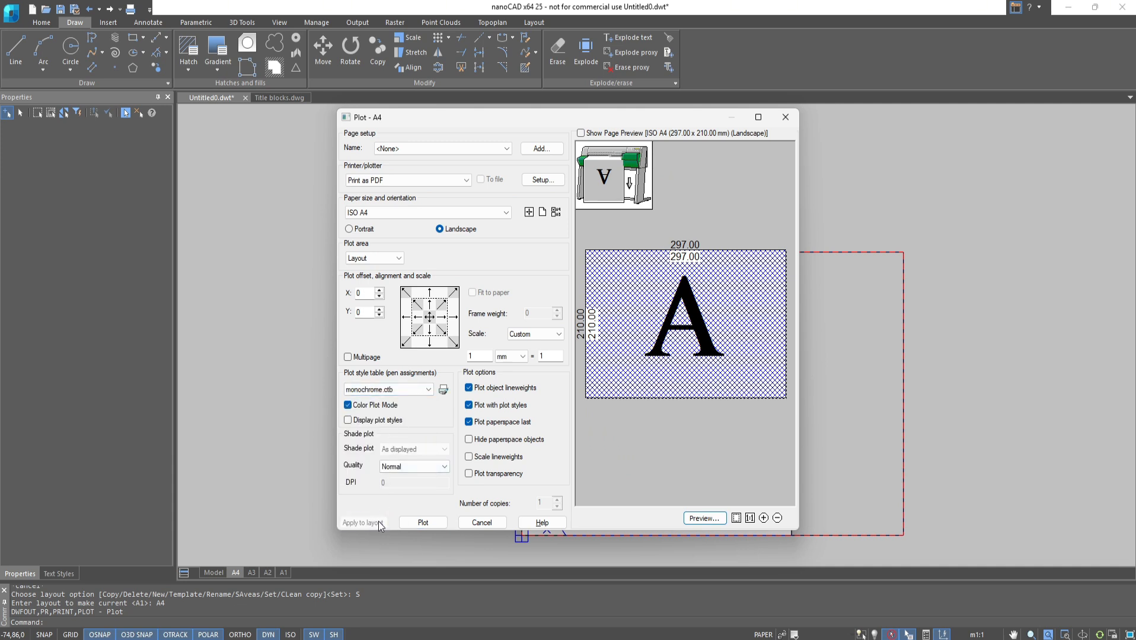
{"action": "left_click", "coordinate": [482, 522]}
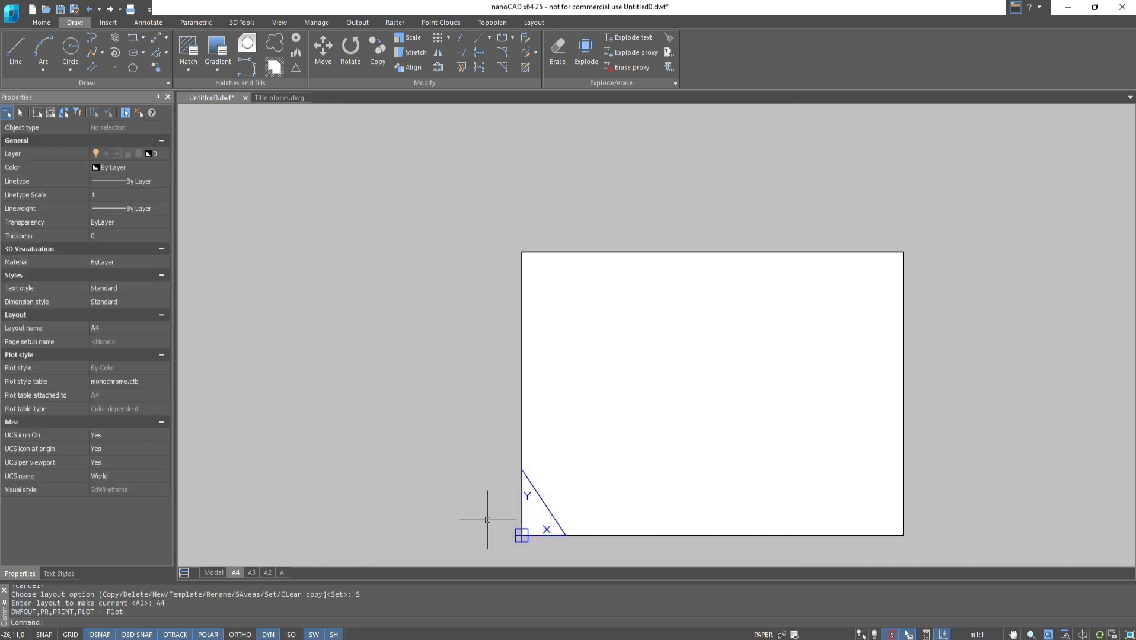
- Copy the smallest title block from Title blocks.dwg and paste it into the A4 layout at the sheet's origin corner
{"action": "left_click", "coordinate": [280, 97]}
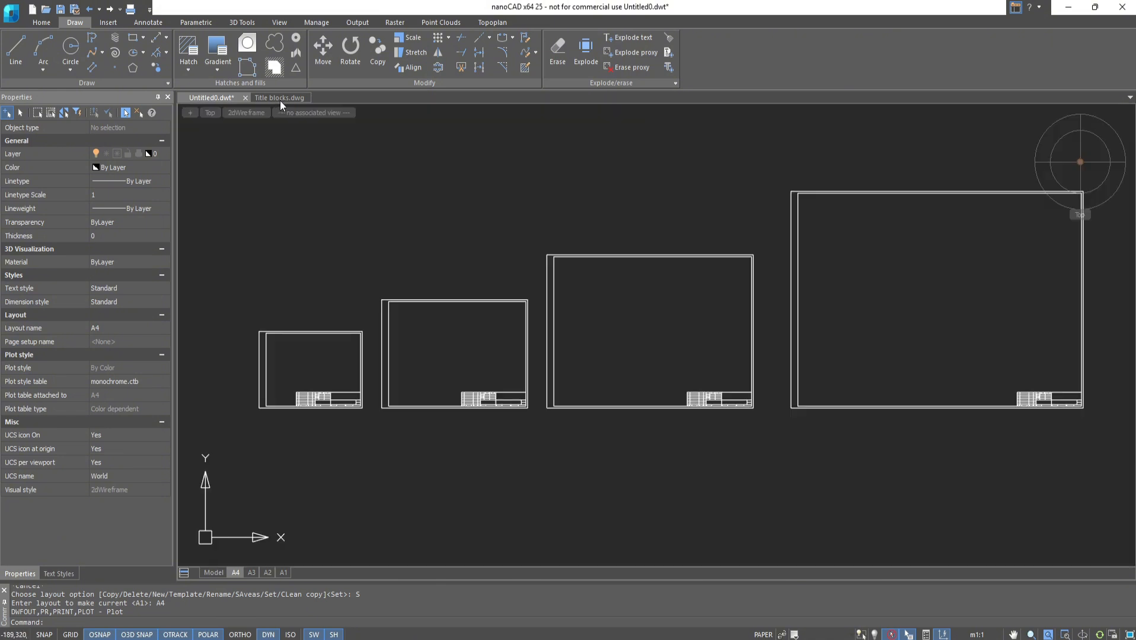
{"action": "left_click", "coordinate": [356, 438]}
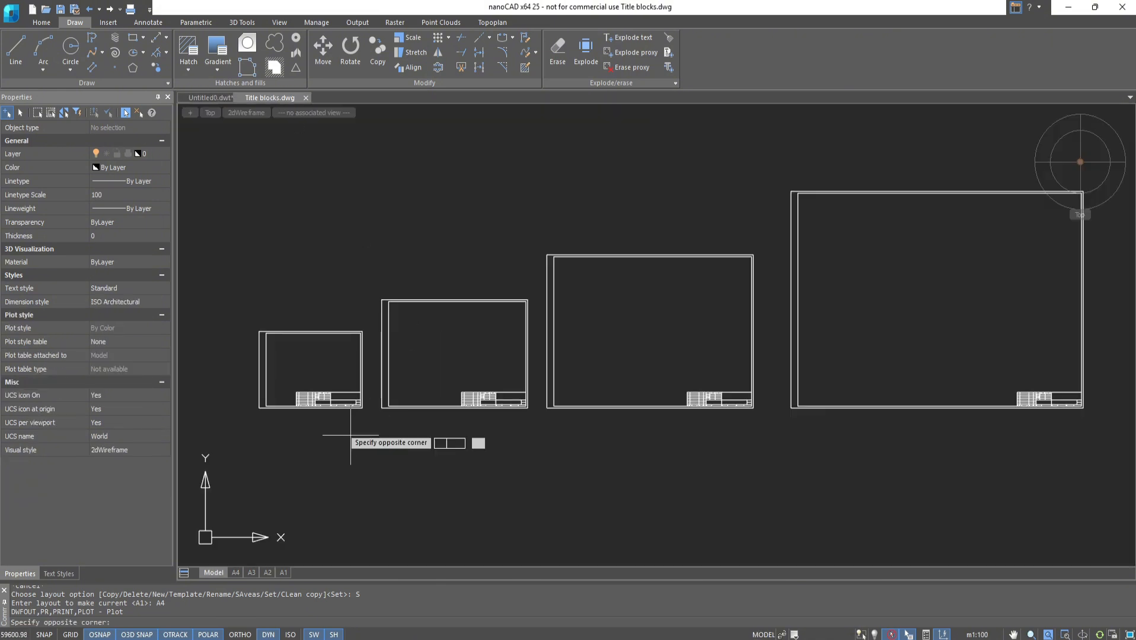
{"action": "left_click", "coordinate": [273, 379]}
{"action": "key", "text": "ctrl+c"}
{"action": "left_click", "coordinate": [210, 98]}
{"action": "key", "text": "ctrl+v"}
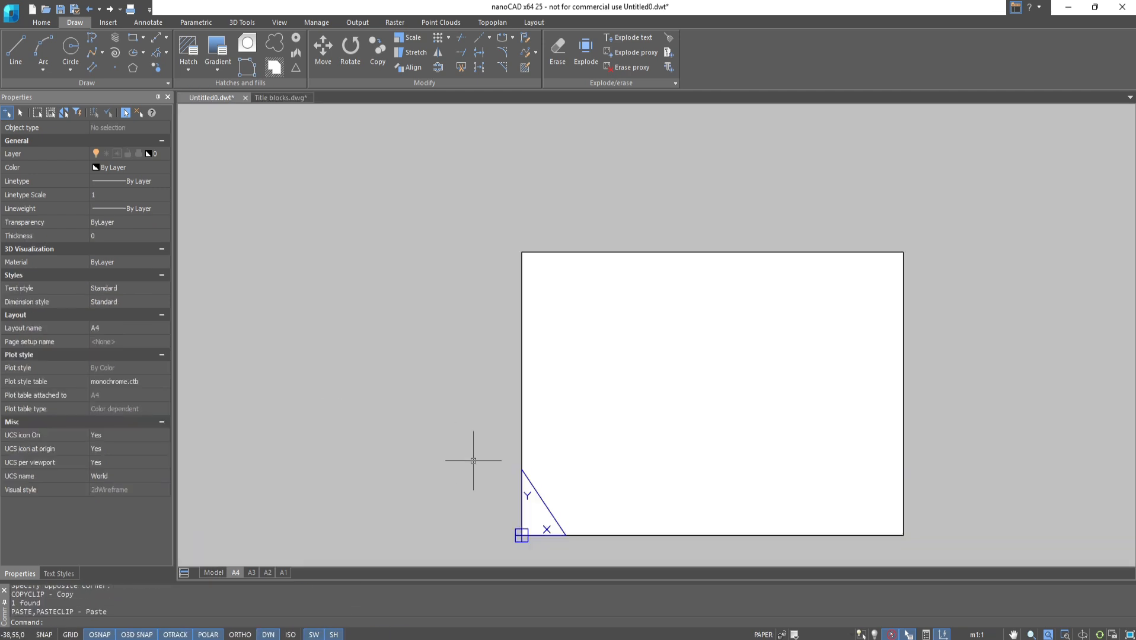
{"action": "left_click", "coordinate": [522, 536]}
{"action": "middle_click_drag", "start_coordinate": [715, 398], "coordinate": [631, 351]}
- Set the A3 layout's plotter to Print as PDF and its plot style table to monochrome.ctb, and apply them to the layout
{"action": "left_click", "coordinate": [251, 573]}
{"action": "key", "text": "ctrl+p"}
{"action": "left_click", "coordinate": [408, 181]}
{"action": "left_click", "coordinate": [392, 217]}
{"action": "left_click", "coordinate": [369, 390]}
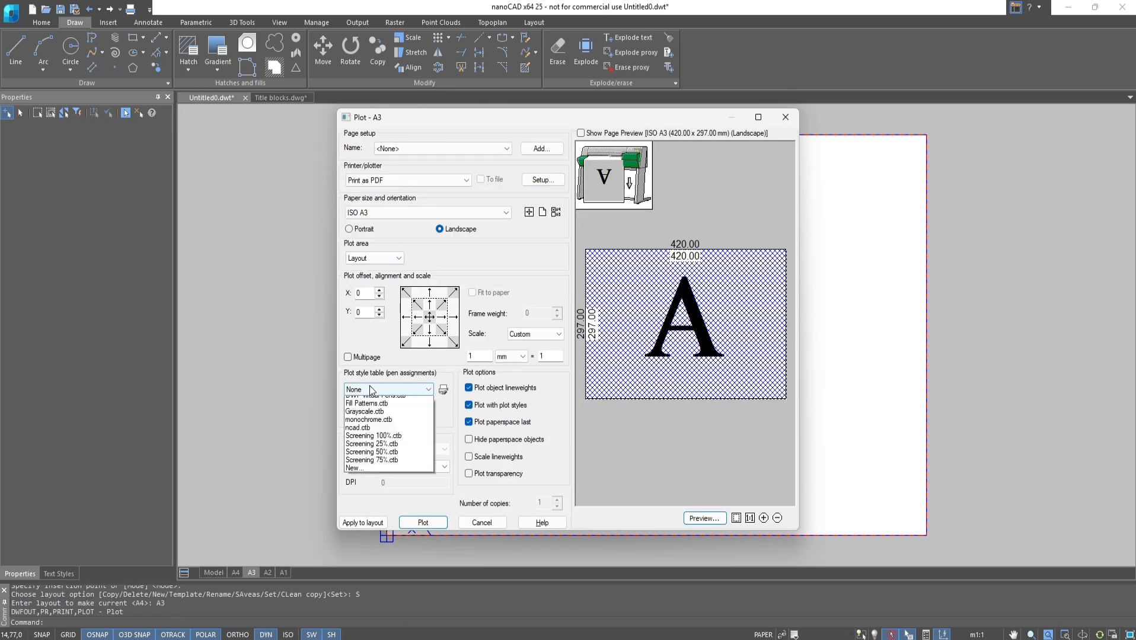
{"action": "left_click", "coordinate": [371, 421]}
{"action": "left_click", "coordinate": [475, 525]}
- Copy the A3 title block from Title blocks.dwg and paste it into the A3 layout at the sheet's origin corner
{"action": "left_click", "coordinate": [279, 98]}
{"action": "left_click_drag", "start_coordinate": [504, 433], "coordinate": [446, 353]}
{"action": "key", "text": "ctrl+c"}
{"action": "left_click", "coordinate": [210, 98]}
{"action": "key", "text": "ctrl+v"}
{"action": "left_click", "coordinate": [386, 536]}
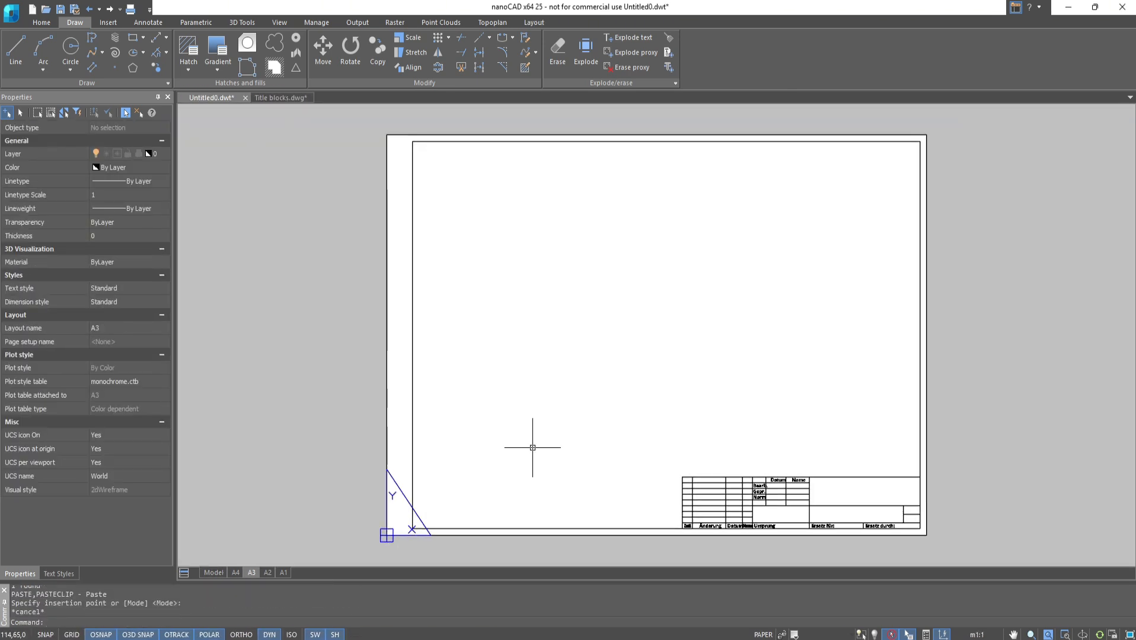
- Set the A2 layout's plotter to Print as PDF and its plot style table to monochrome.ctb, and apply them to the layout
{"action": "left_click", "coordinate": [268, 573]}
{"action": "key", "text": "ctrl+p"}
{"action": "left_click", "coordinate": [400, 181]}
{"action": "left_click", "coordinate": [385, 237]}
{"action": "left_click", "coordinate": [387, 389]}
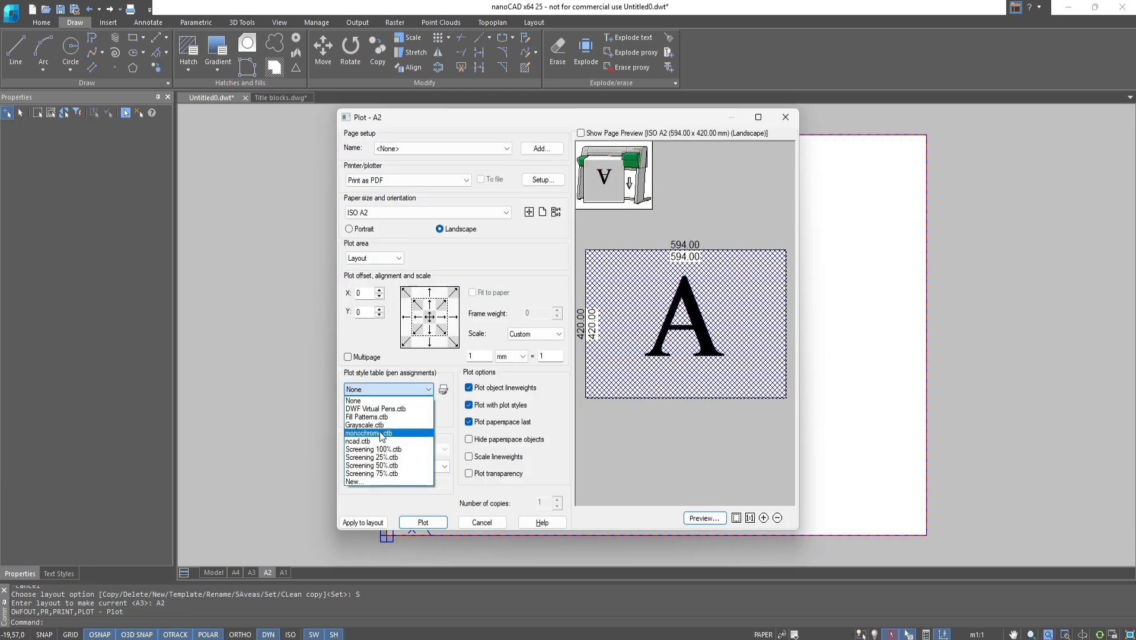
{"action": "left_click", "coordinate": [379, 433]}
{"action": "left_click", "coordinate": [368, 523]}
{"action": "left_click", "coordinate": [478, 522]}
- Copy the A2 title block from Title blocks.dwg and paste it into the A2 layout at the sheet's origin corner
{"action": "left_click", "coordinate": [279, 98]}
{"action": "left_click", "coordinate": [638, 428]}
{"action": "left_click", "coordinate": [584, 371]}
{"action": "key", "text": "ctrl+c"}
{"action": "left_click", "coordinate": [210, 98]}
{"action": "key", "text": "ctrl+v"}
{"action": "left_click", "coordinate": [386, 535]}
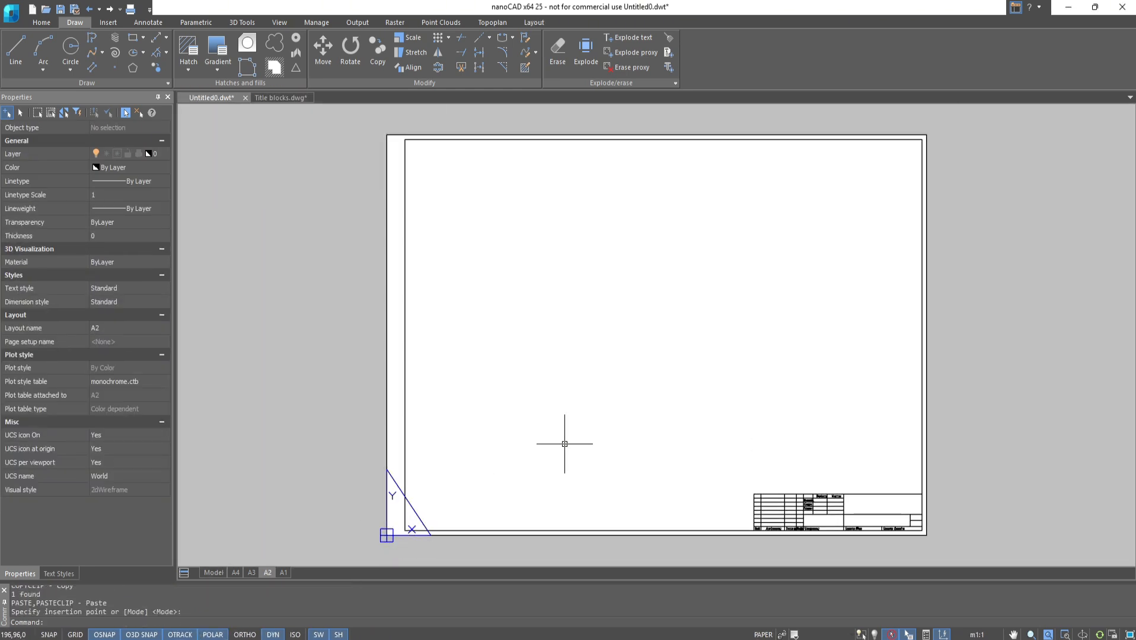
- Set the A1 layout's plotter to Print as PDF and its plot style table to monochrome.ctb, and apply them to the layout
{"action": "left_click", "coordinate": [284, 573]}
{"action": "key", "text": "ctrl+p"}
{"action": "left_click", "coordinate": [415, 181]}
{"action": "left_click", "coordinate": [421, 236]}
{"action": "left_click", "coordinate": [371, 389]}
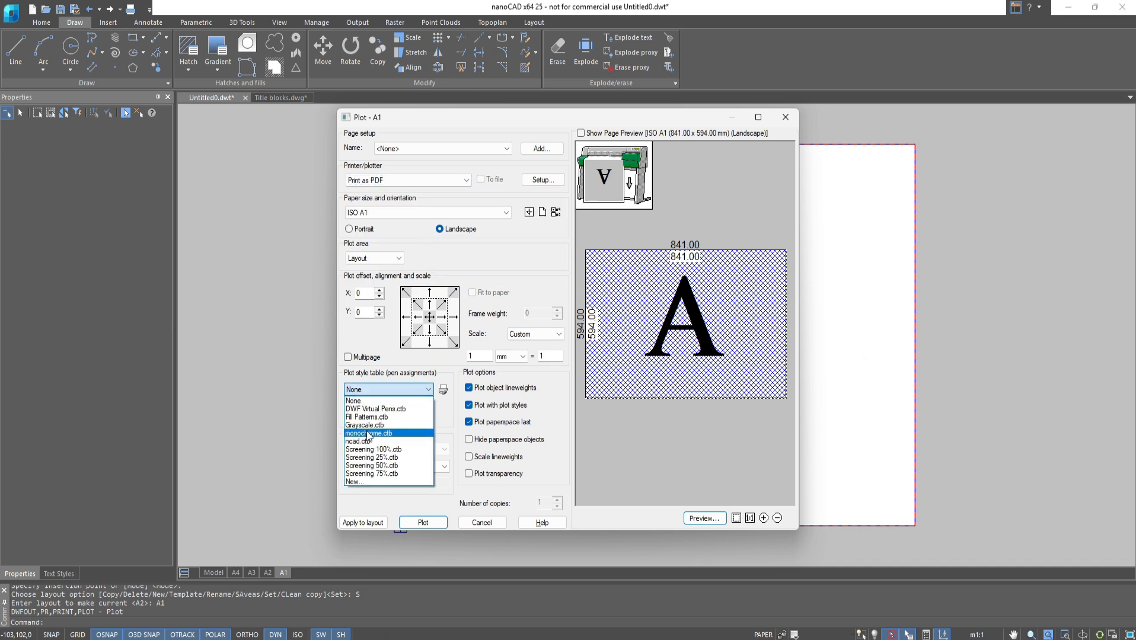
{"action": "left_click", "coordinate": [379, 433]}
{"action": "left_click", "coordinate": [368, 523]}
{"action": "left_click", "coordinate": [478, 523]}
- Copy the A1 title block from Title blocks.dwg and paste it into the A1 layout at the sheet's origin corner
{"action": "left_click", "coordinate": [284, 97]}
{"action": "key", "text": "Escape"}
{"action": "left_click", "coordinate": [210, 98]}
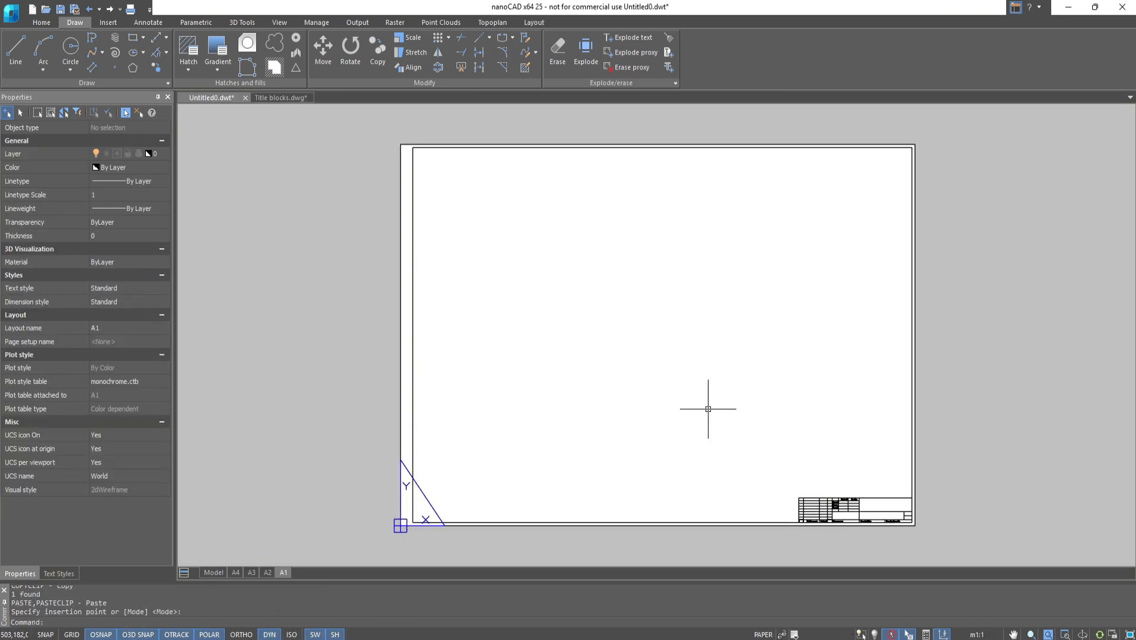
{"action": "key", "text": "ctrl+v"}
{"action": "key", "text": "Escape"}
- Return to model space and turn off the grid display
{"action": "left_click", "coordinate": [214, 573]}
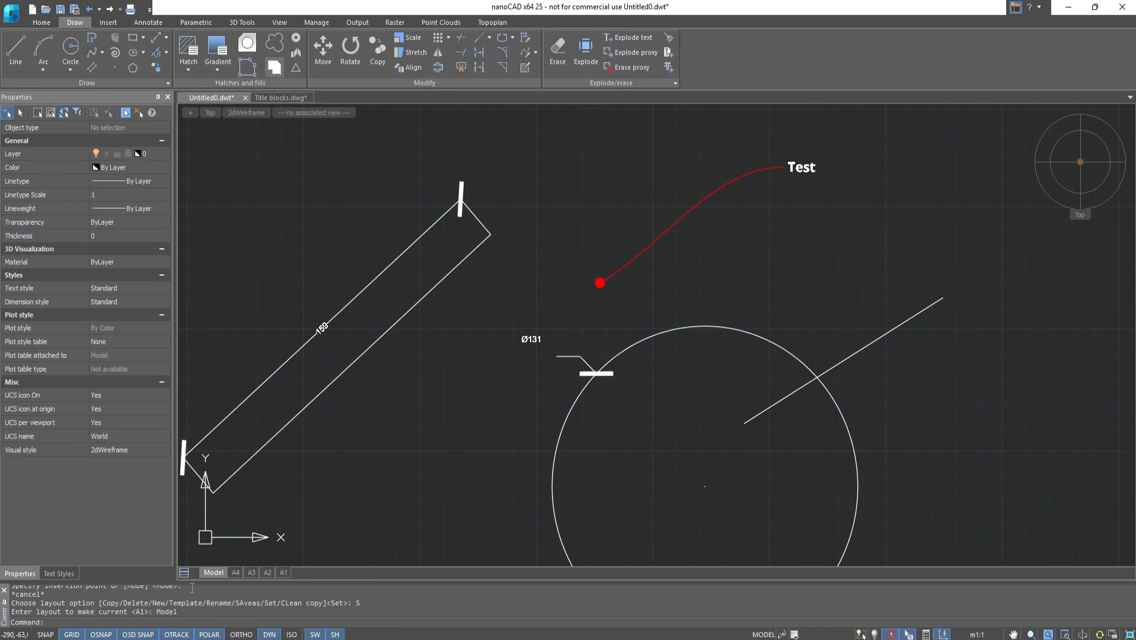
{"action": "left_click", "coordinate": [77, 636]}
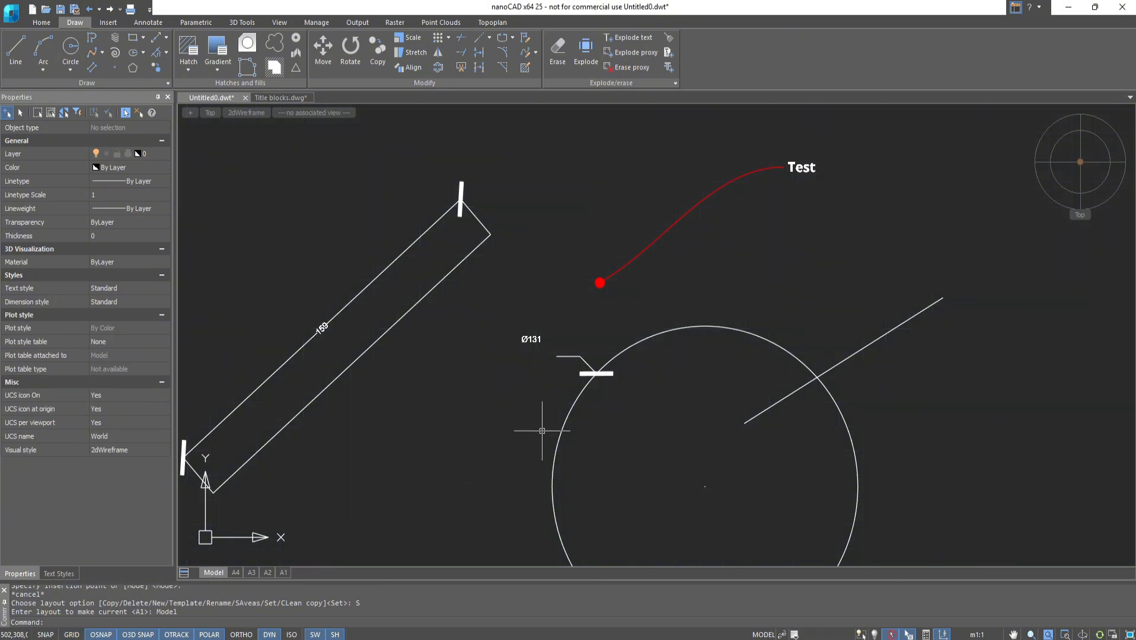
- Draw a closed triangle of lines above the slanted rectangle, with a vertical right side about 65 long
{"action": "scroll", "coordinate": [542, 432], "scroll_direction": "down", "scroll_amount": 2}
{"action": "middle_click_drag", "start_coordinate": [515, 425], "coordinate": [667, 355]}
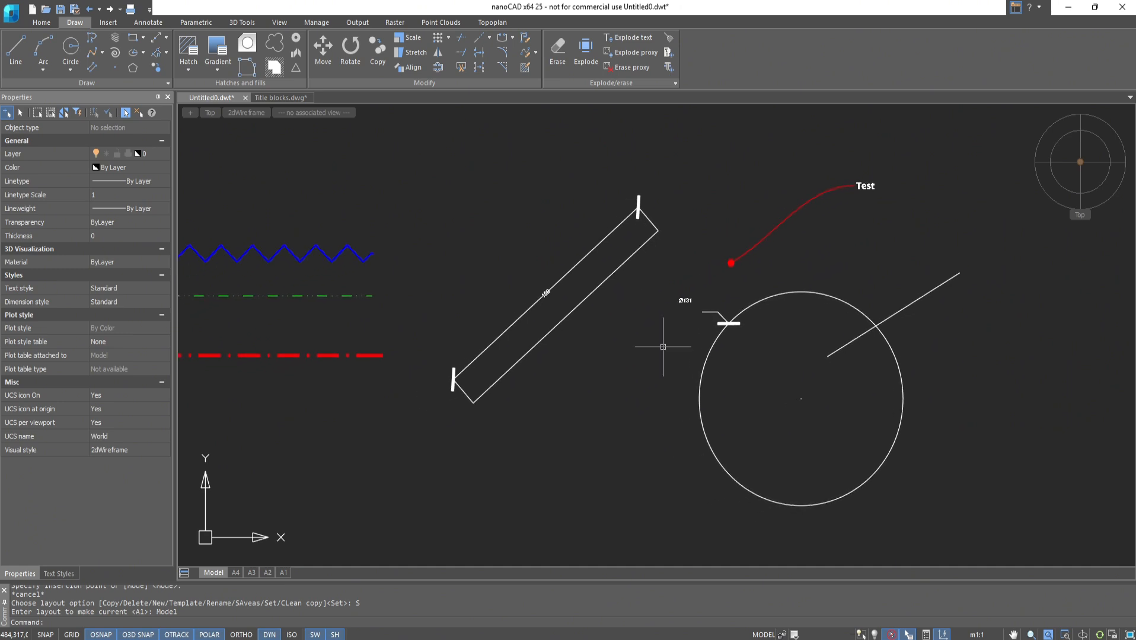
{"action": "middle_click_drag", "start_coordinate": [525, 227], "coordinate": [529, 352]}
{"action": "left_click", "coordinate": [16, 46]}
{"action": "left_click", "coordinate": [439, 210]}
{"action": "left_click", "coordinate": [581, 133]}
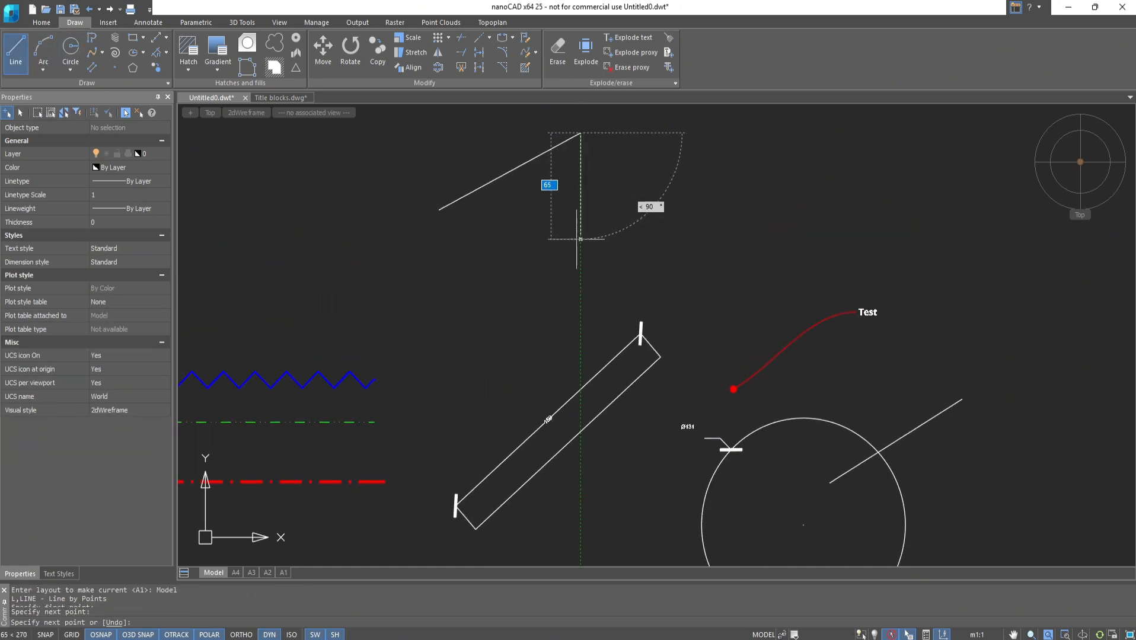
{"action": "left_click", "coordinate": [581, 239]}
{"action": "left_click", "coordinate": [439, 210]}
{"action": "key", "text": "Escape"}
- Draw a line from the triangle's top vertex to the midpoint of its lower side
{"action": "type", "text": "l"}
{"action": "key", "text": "Return"}
{"action": "left_click", "coordinate": [581, 133]}
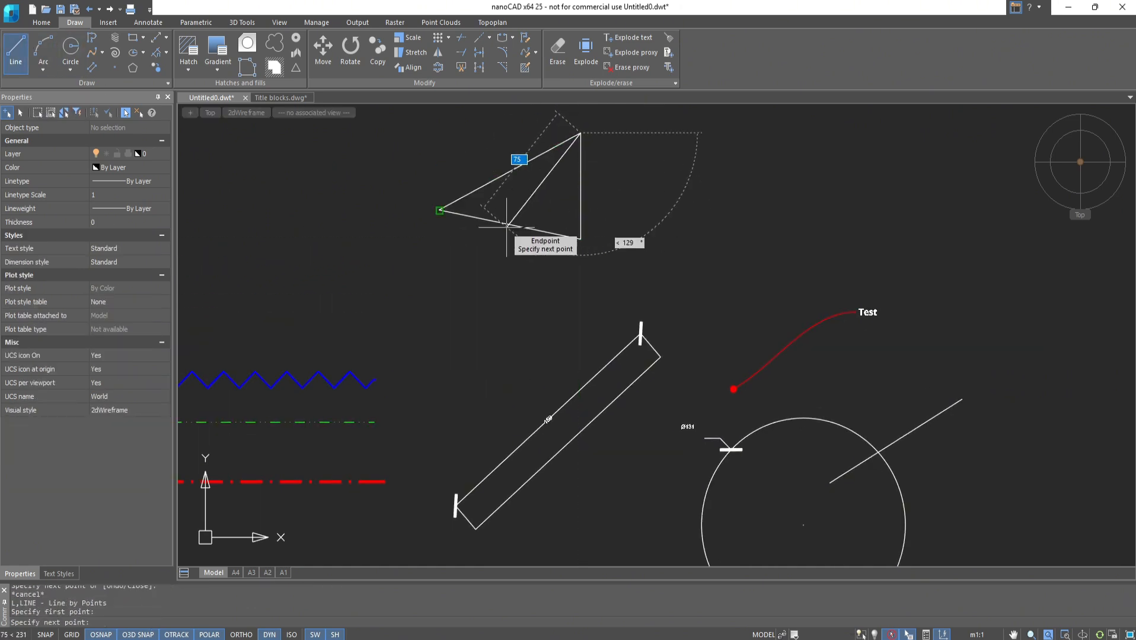
{"action": "right_click", "coordinate": [440, 209], "text": "shift"}
{"action": "left_click", "coordinate": [534, 303]}
{"action": "left_click", "coordinate": [516, 223]}
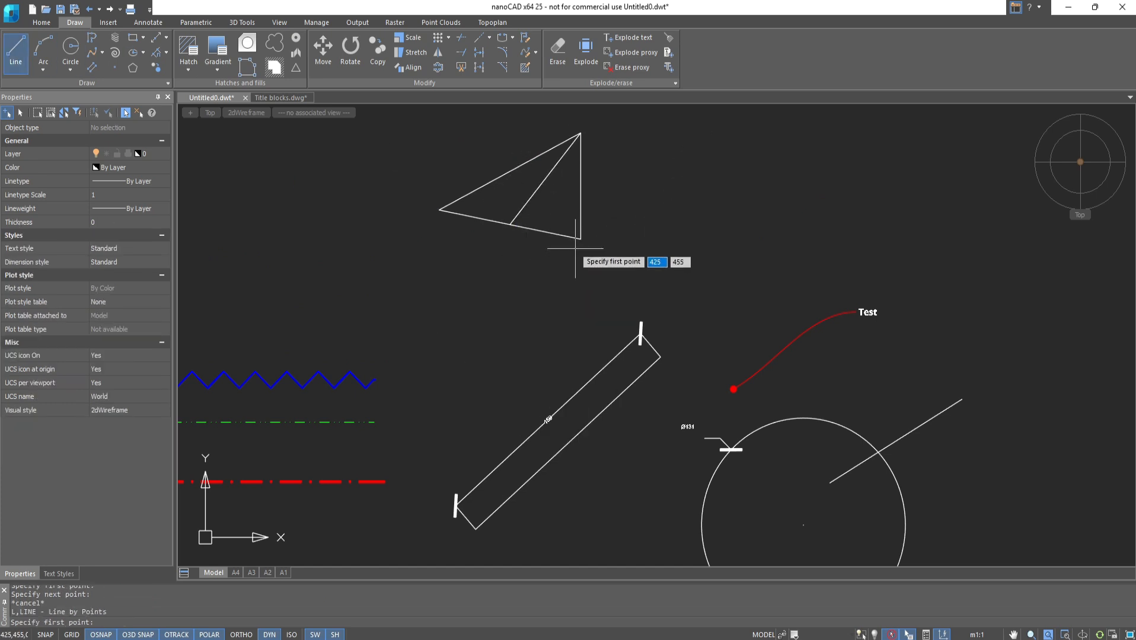
- Draw a line between the triangle's lower-right vertex and the midpoint of its upper-left side
{"action": "right_click", "coordinate": [507, 189], "text": "shift"}
{"action": "left_click", "coordinate": [540, 273]}
{"action": "left_click", "coordinate": [510, 171]}
{"action": "key", "text": "Escape"}
- Create a block named MyBlock from the triangle and its two inner lines, with the base point at the triangle's left vertex
{"action": "middle_click_drag", "start_coordinate": [509, 171], "coordinate": [479, 242]}
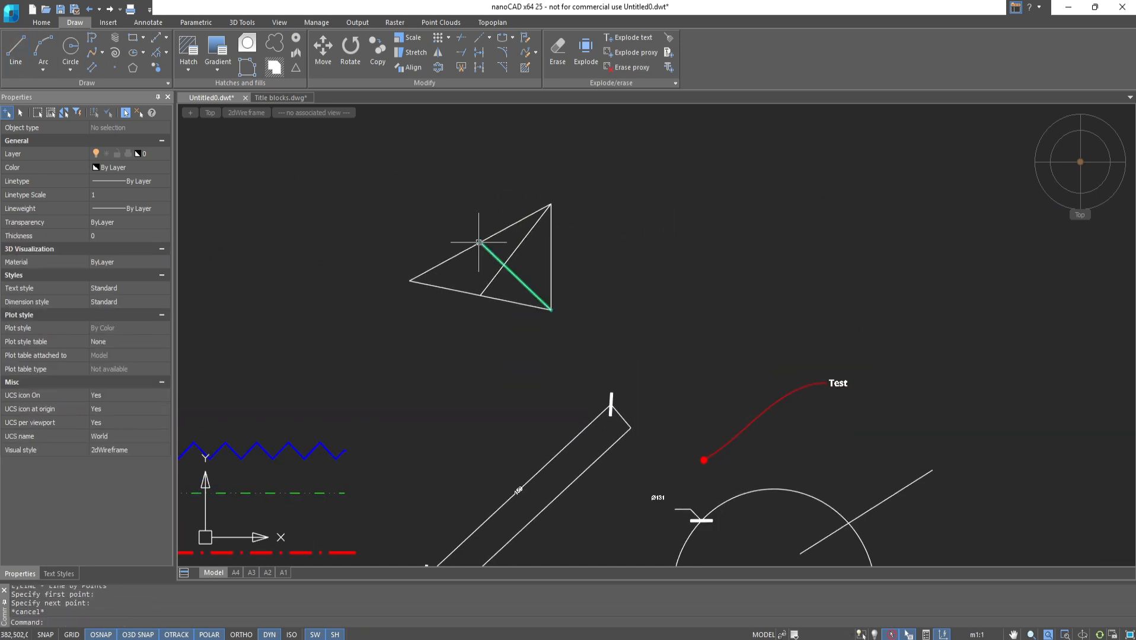
{"action": "left_click", "coordinate": [593, 338]}
{"action": "left_click", "coordinate": [406, 173]}
{"action": "type", "text": "nebl"}
{"action": "key", "text": "Return"}
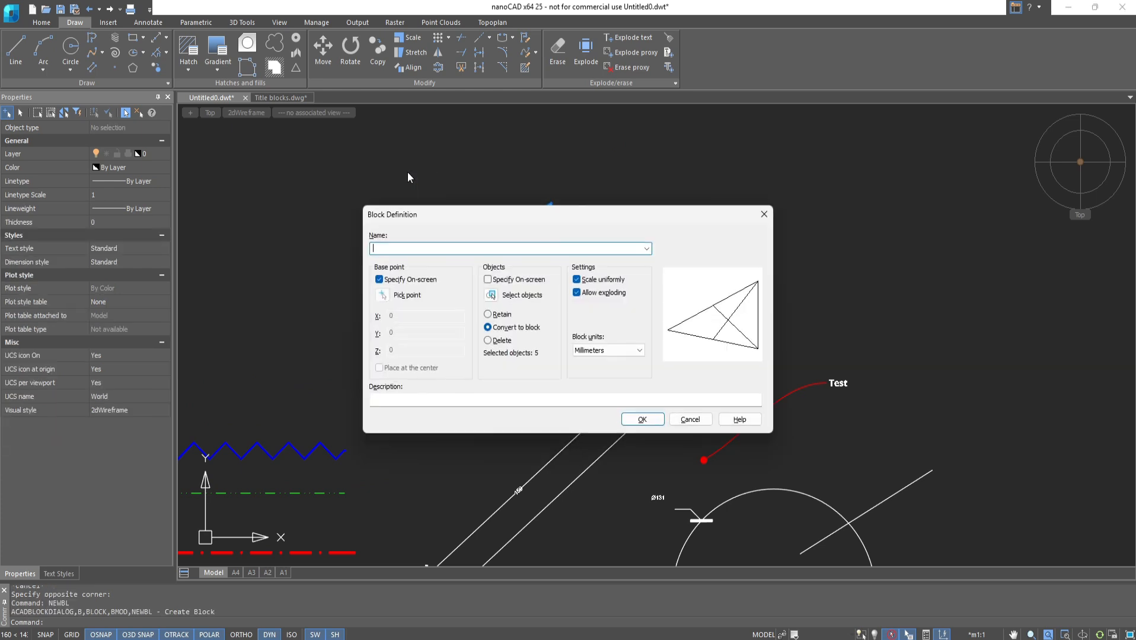
{"action": "type", "text": "MyBlock"}
{"action": "left_click", "coordinate": [642, 419]}
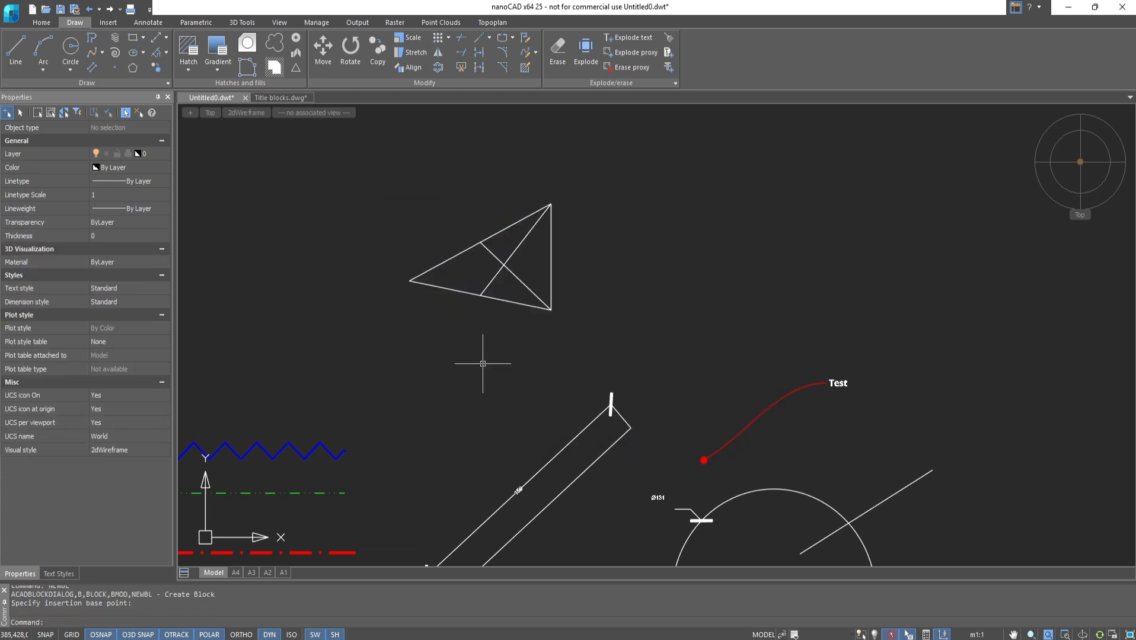
- Delete all the test objects from model space
{"action": "key", "text": "ctrl+a"}
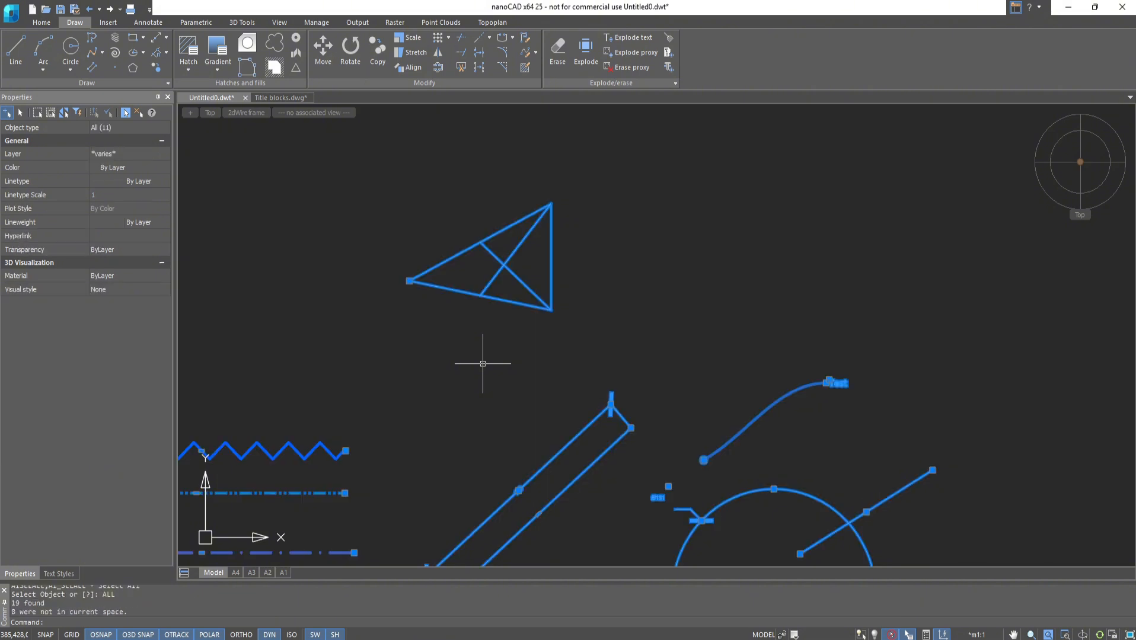
{"action": "key", "text": "Delete"}
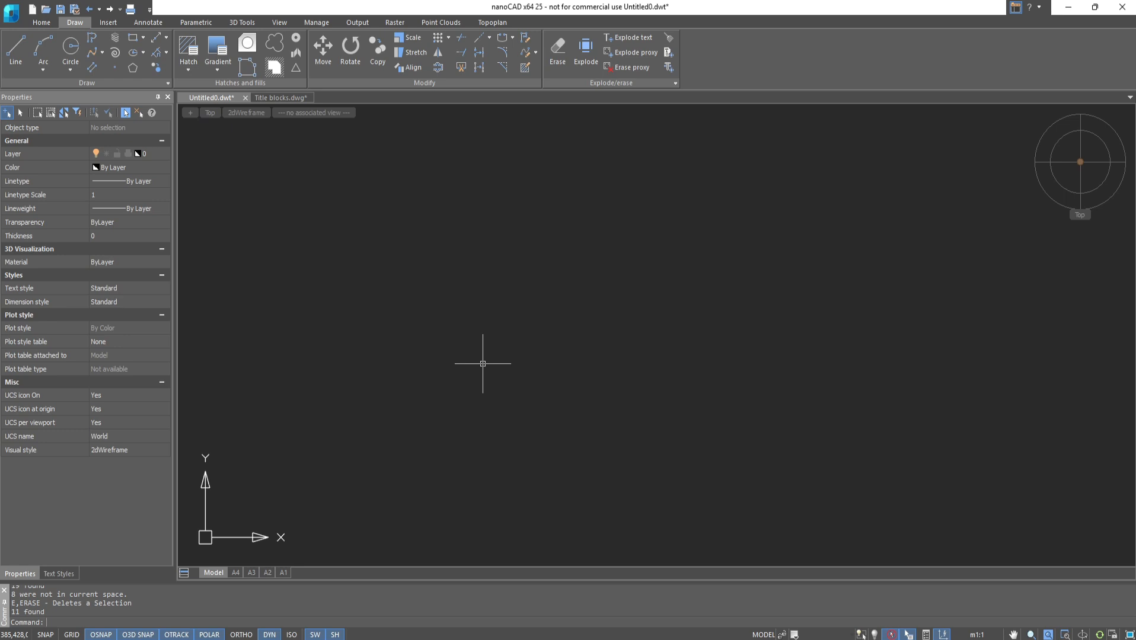
- Save the drawing as the template MyTemplate.dwt in the nanoCAD x64 25.0 Templates folder
{"action": "key", "text": "ctrl+shift+s"}
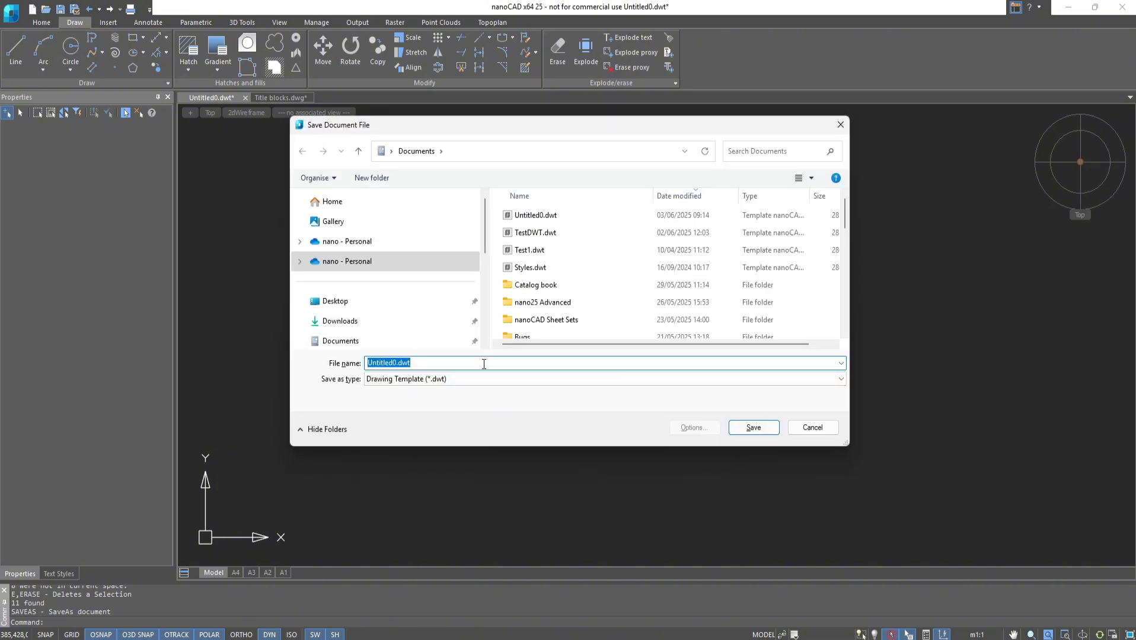
{"action": "left_click", "coordinate": [505, 152]}
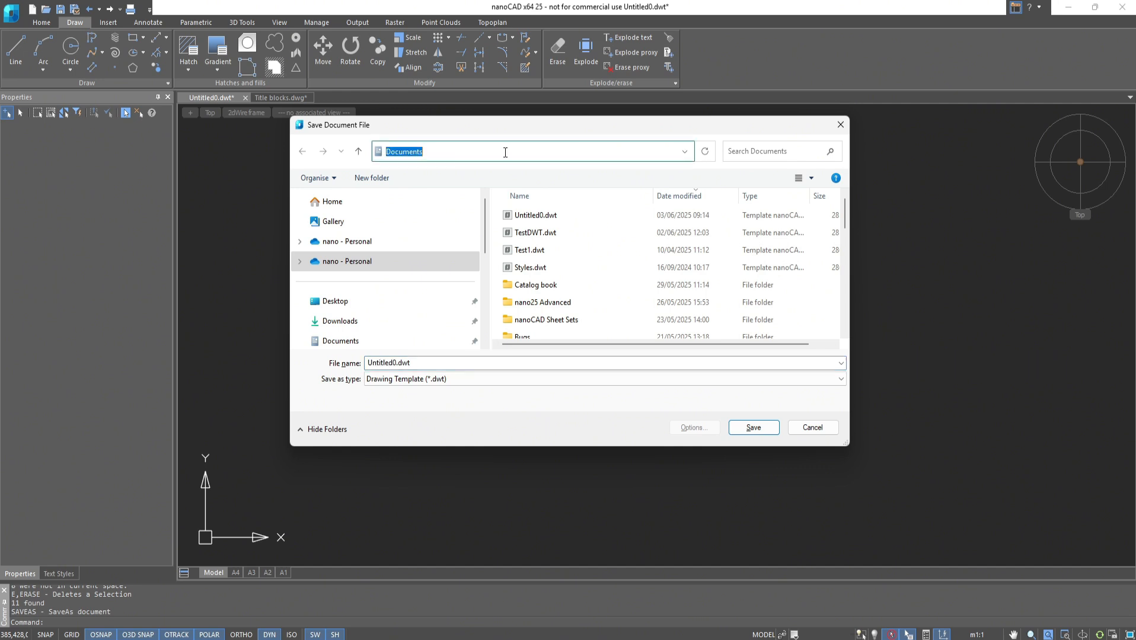
{"action": "key", "text": "ctrl+v"}
{"action": "key", "text": "Return"}
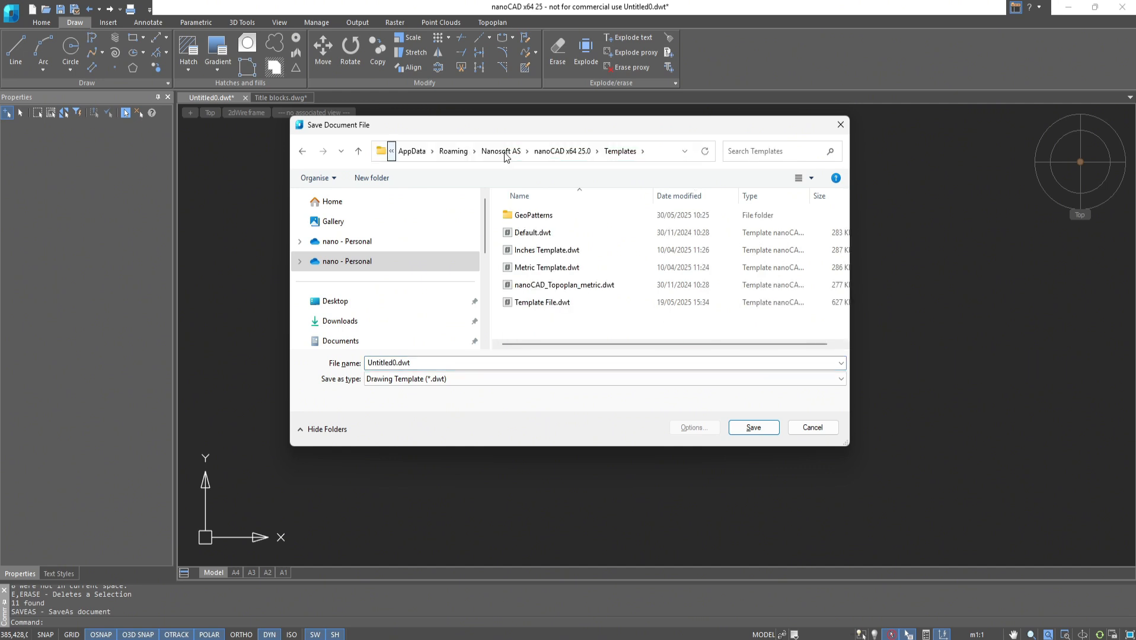
{"action": "key", "text": "alt+n"}
{"action": "type", "text": "N"}
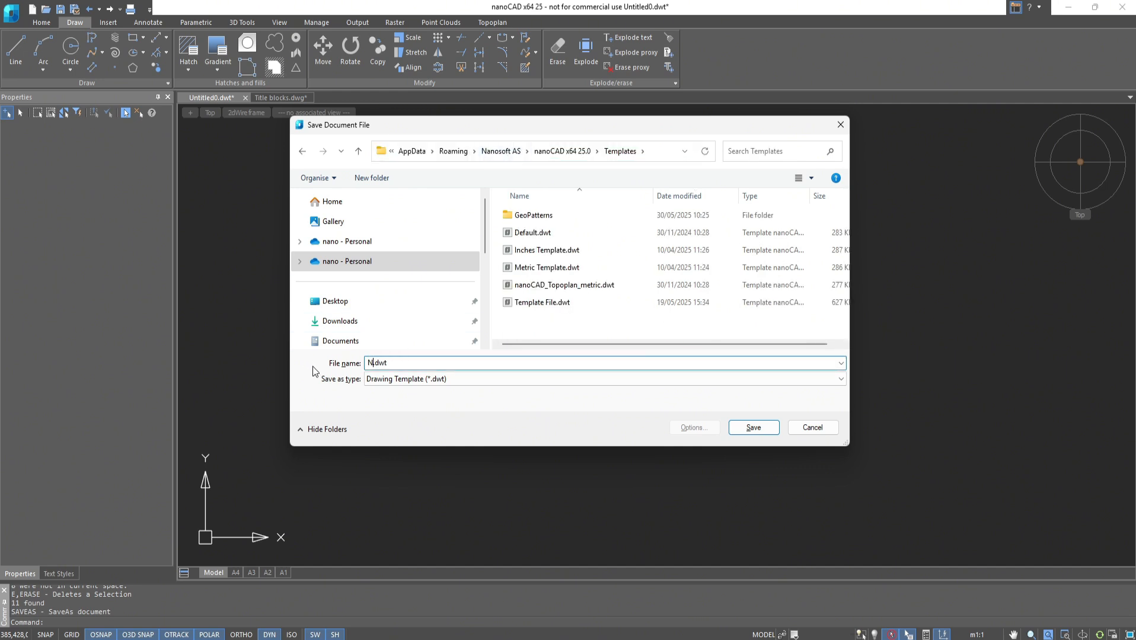
{"action": "key", "text": "BackSpace"}
{"action": "type", "text": "MyTemplate"}
{"action": "left_click", "coordinate": [755, 428]}
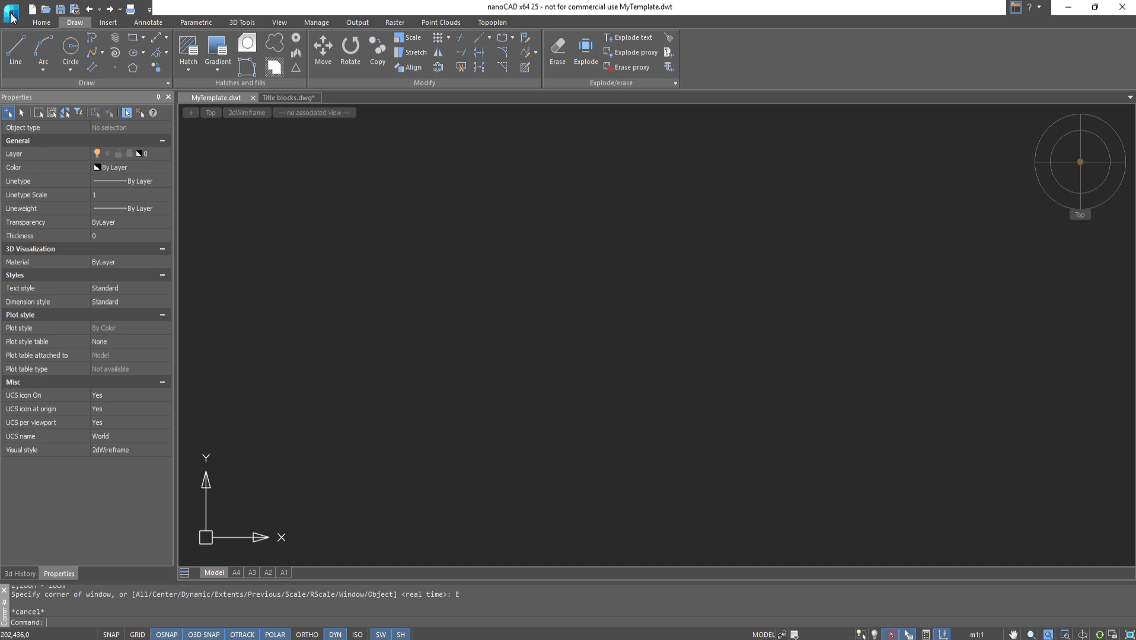
- In the application options, set the template usage for new documents to Choose from list
{"action": "left_click", "coordinate": [11, 15]}
{"action": "left_click", "coordinate": [196, 295]}
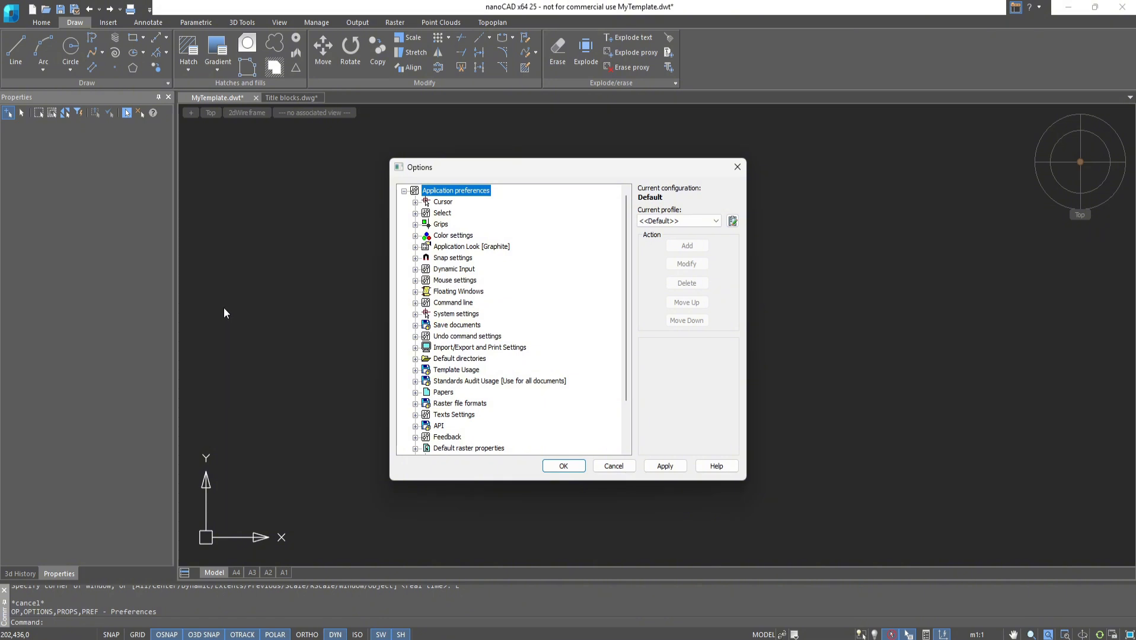
{"action": "left_click", "coordinate": [415, 370]}
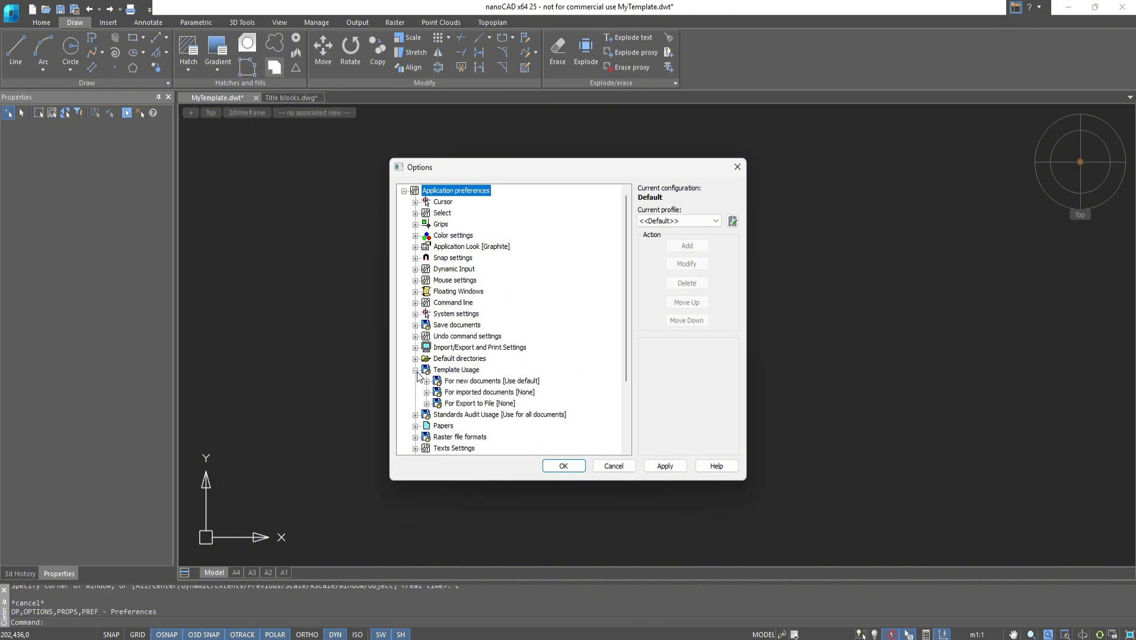
{"action": "left_click", "coordinate": [427, 381]}
{"action": "scroll", "coordinate": [475, 392], "scroll_direction": "down", "scroll_amount": 1}
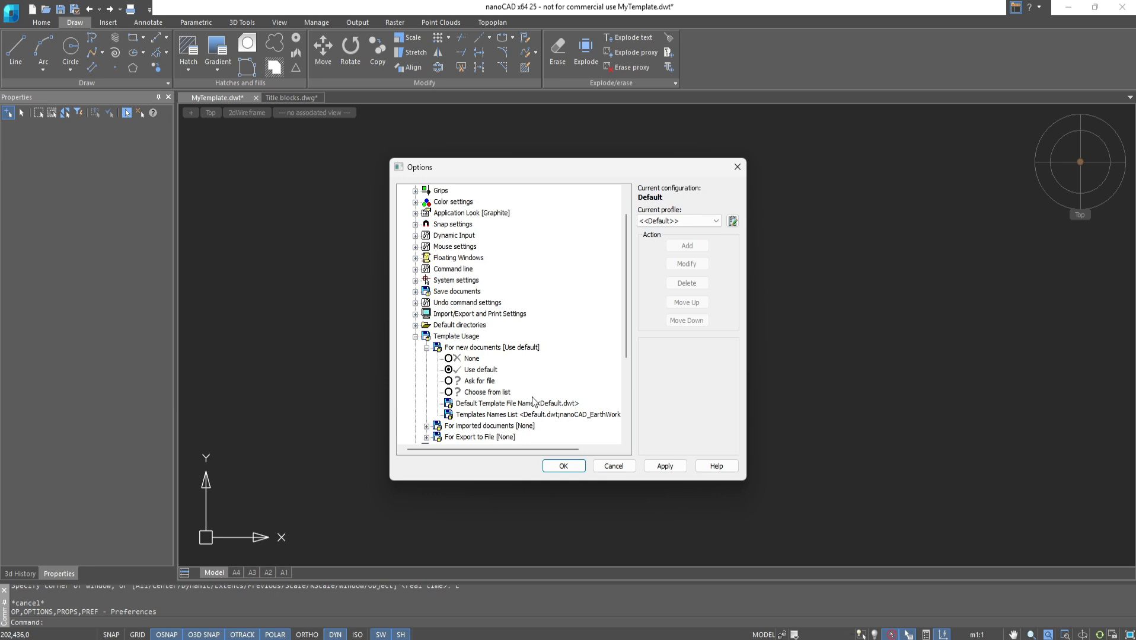
{"action": "left_click", "coordinate": [450, 393]}
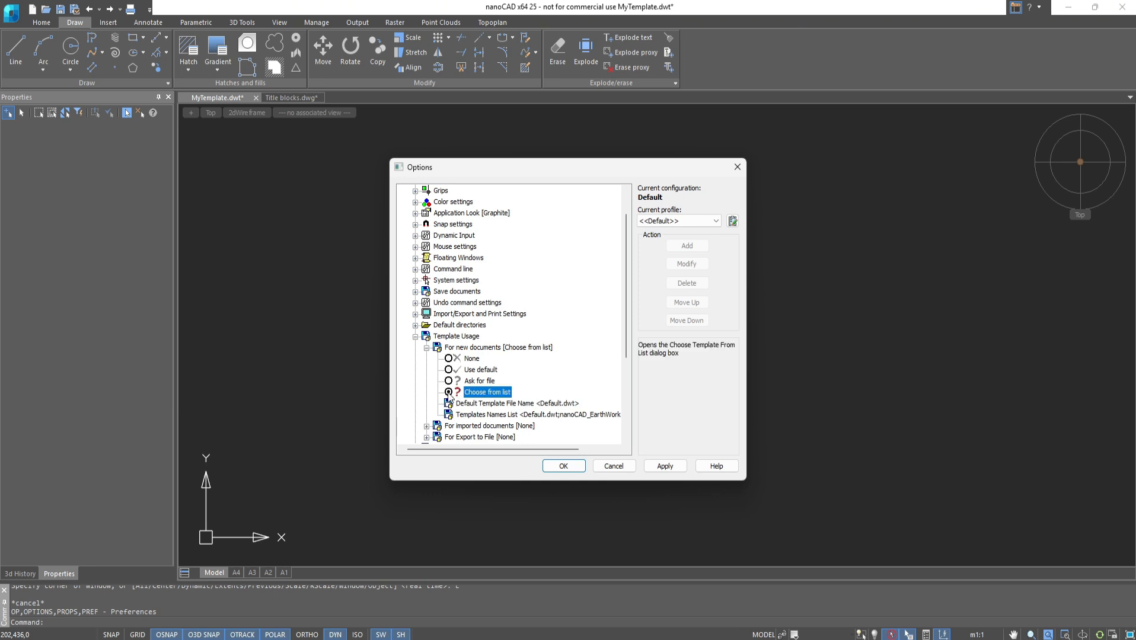
- Set the Templates Names List to MyTemplate.dwt from the Templates folder and apply the options
{"action": "left_click", "coordinate": [605, 414]}
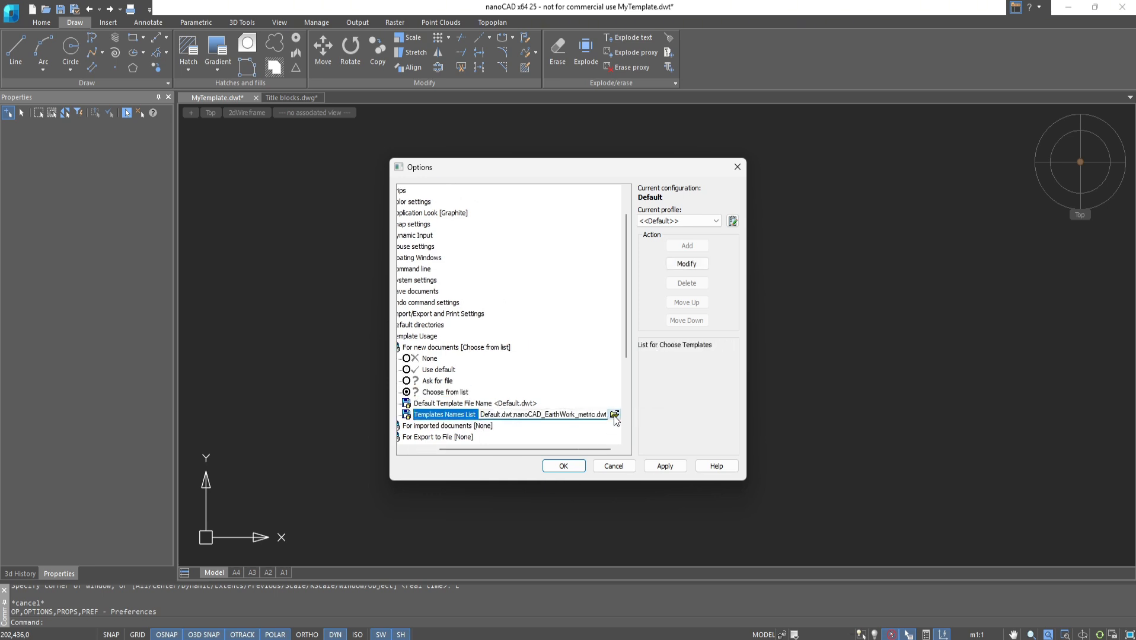
{"action": "double_click", "coordinate": [613, 415]}
{"action": "scroll", "coordinate": [614, 417], "scroll_direction": "down", "scroll_amount": 1}
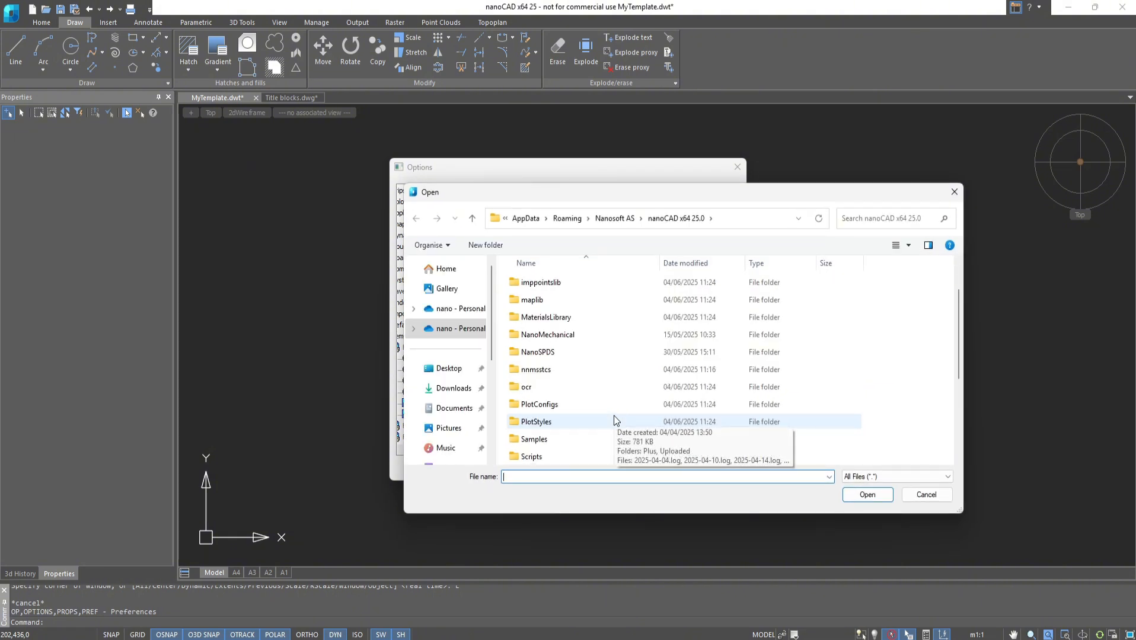
{"action": "scroll", "coordinate": [614, 416], "scroll_direction": "down", "scroll_amount": 1}
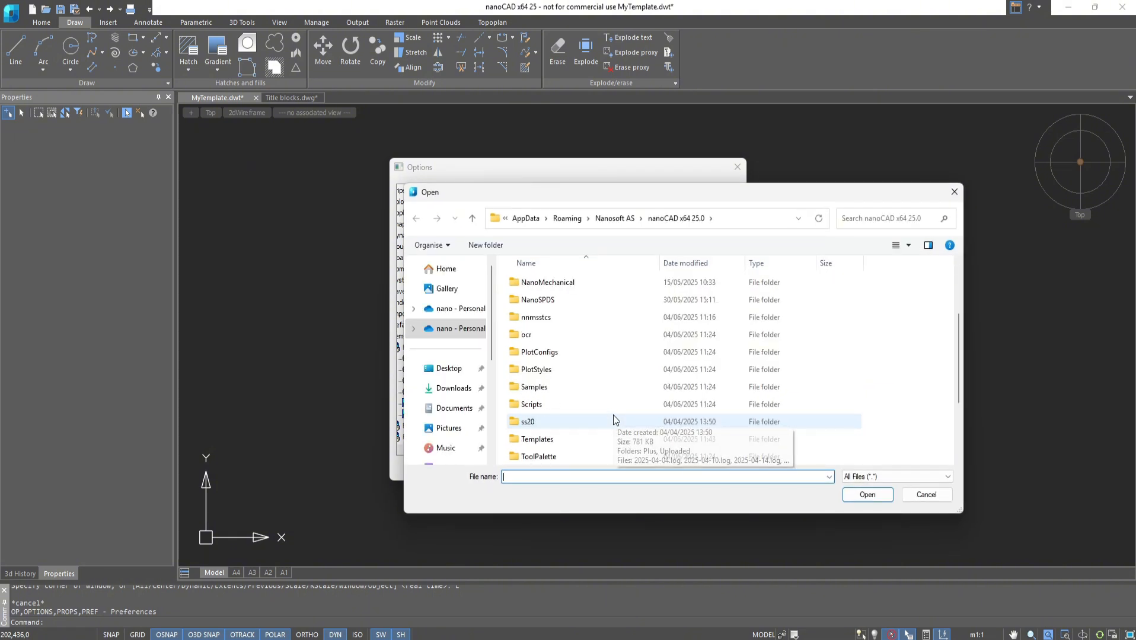
{"action": "double_click", "coordinate": [582, 436]}
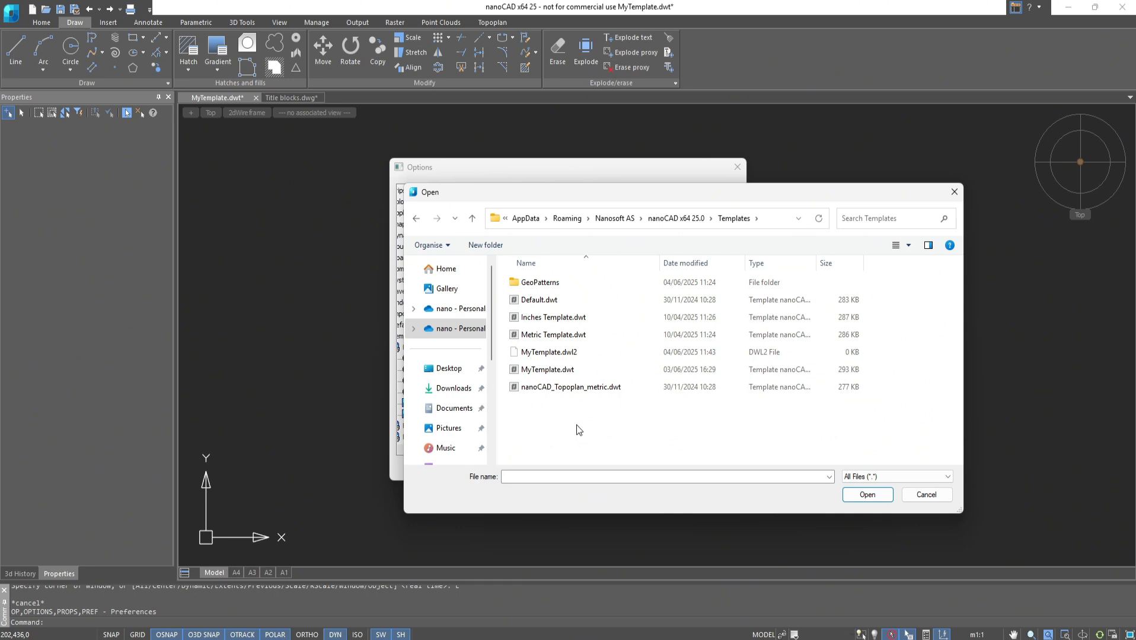
{"action": "double_click", "coordinate": [563, 372]}
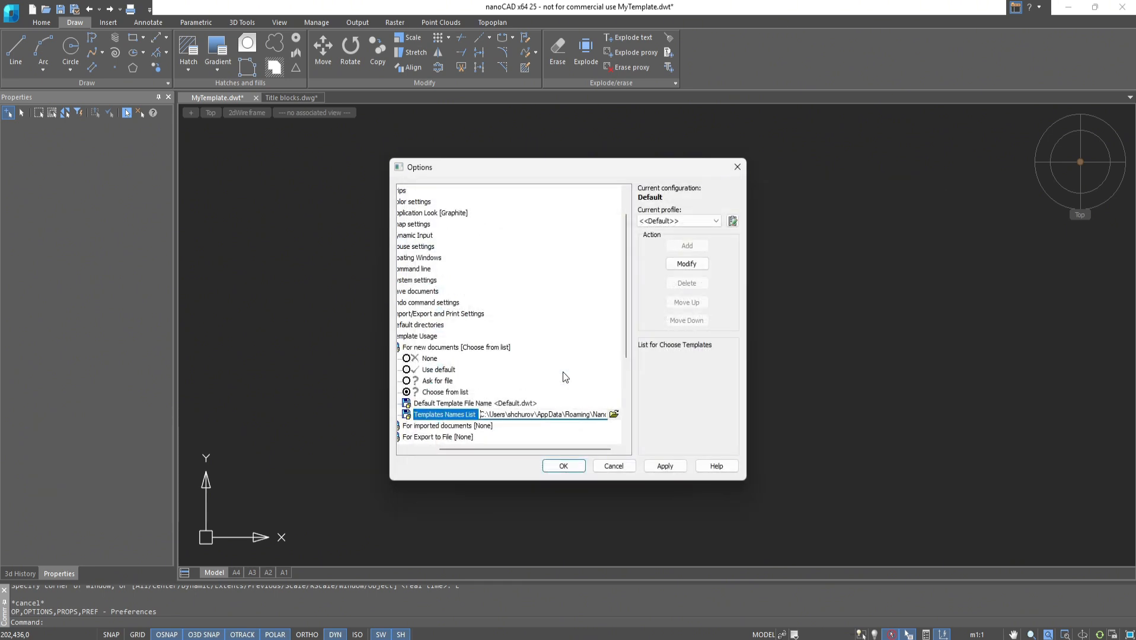
{"action": "left_click", "coordinate": [663, 466]}
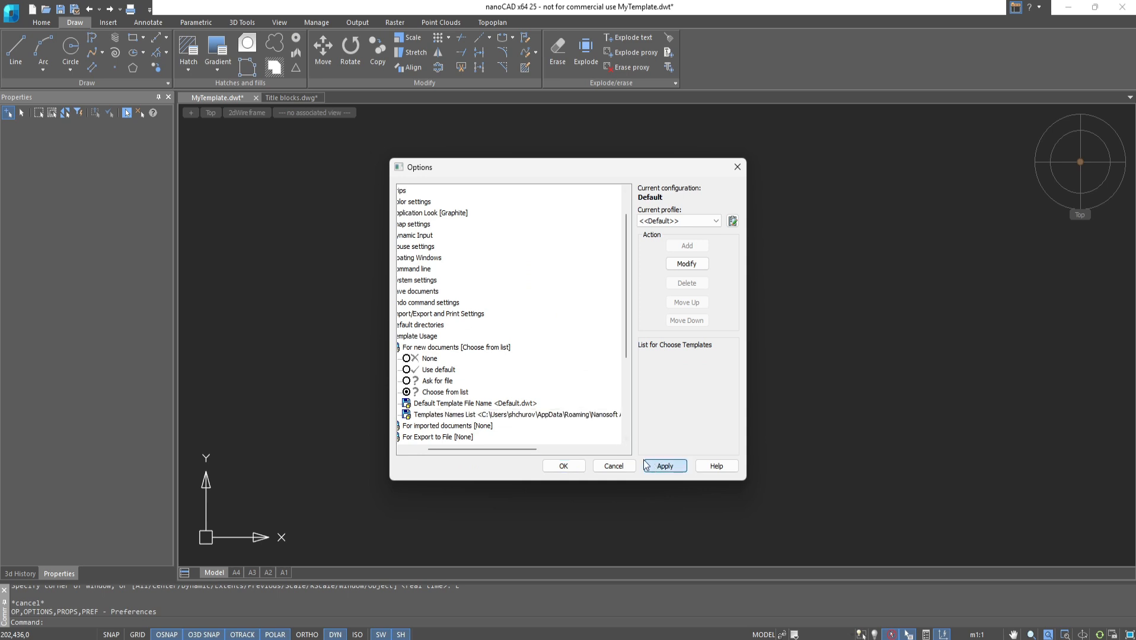
{"action": "left_click", "coordinate": [563, 466]}
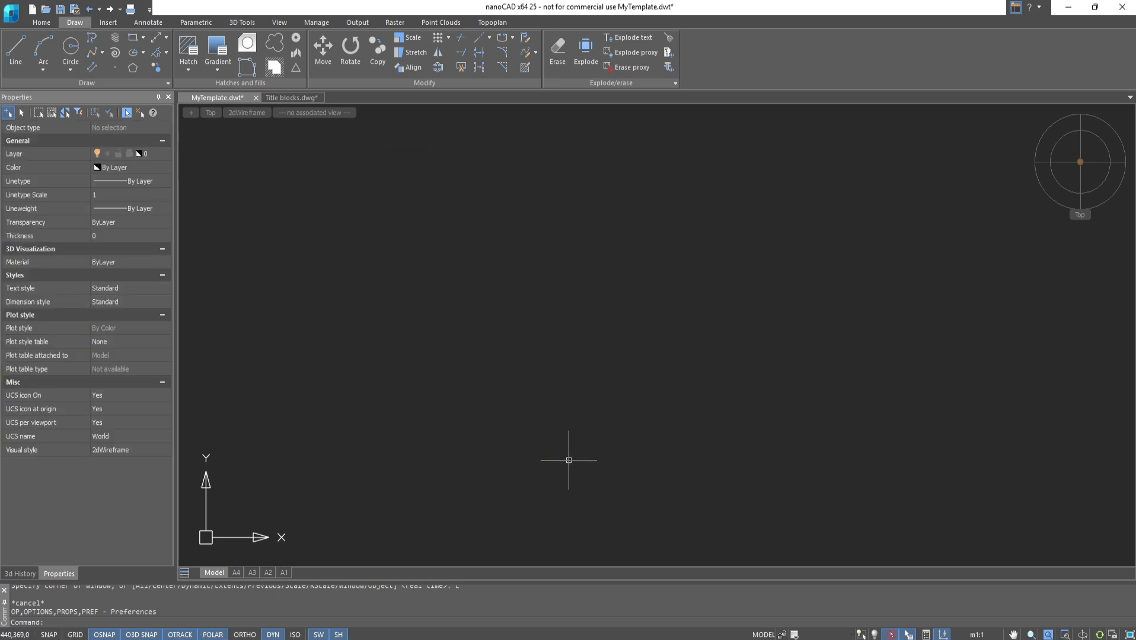
- Create a new drawing based on the MyTemplate.dwt template
{"action": "key", "text": "ctrl+n"}
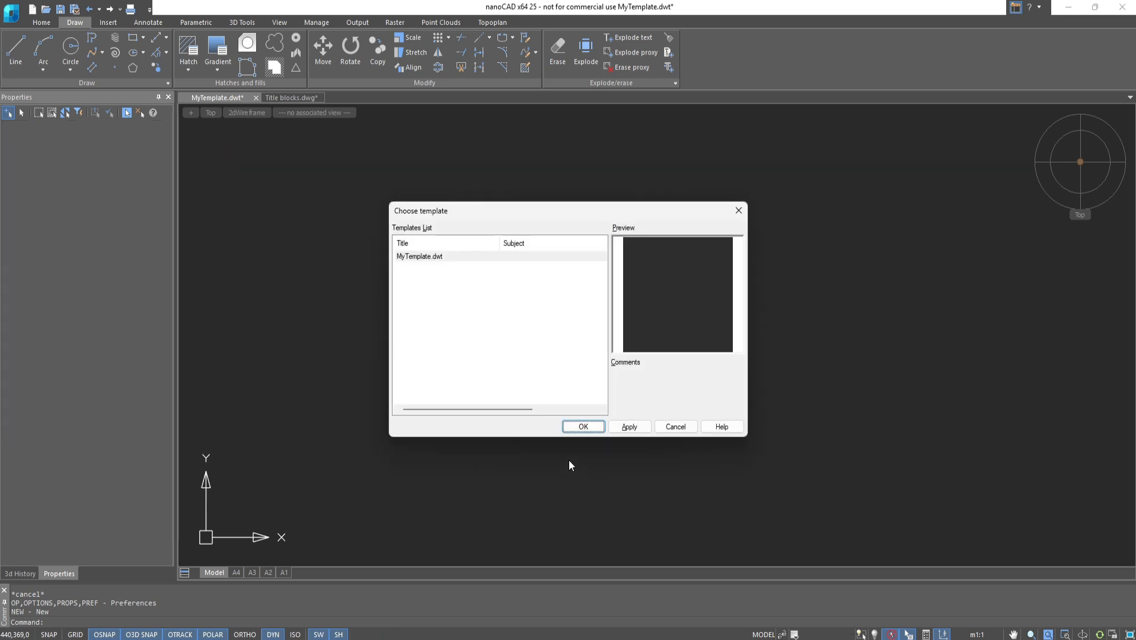
{"action": "key", "text": "Return"}
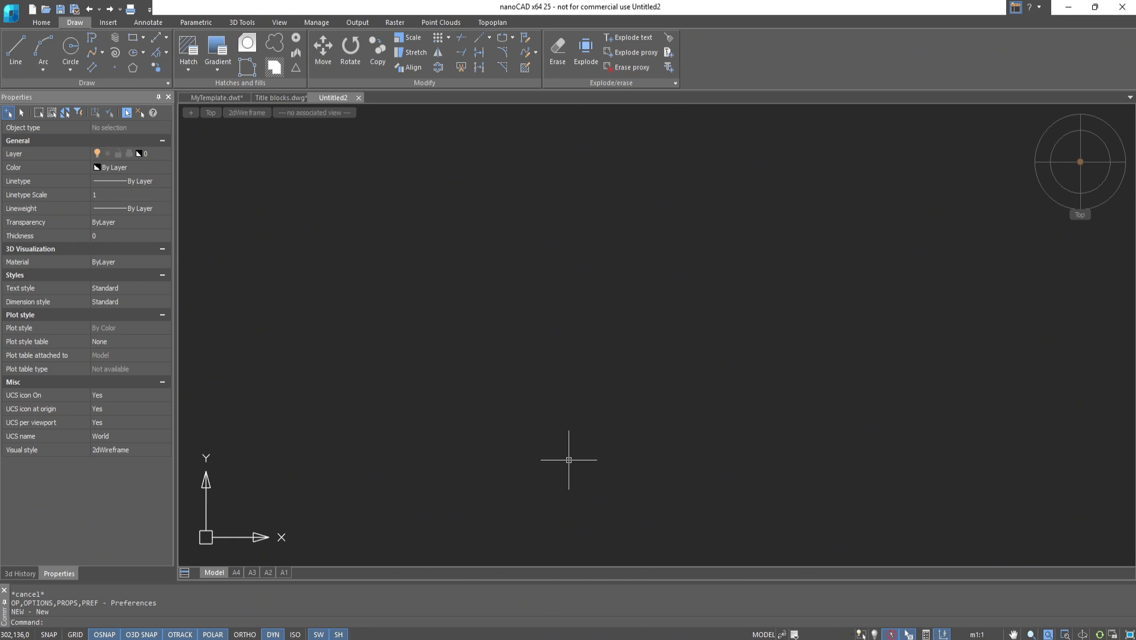
- Make RED the current layer in the layer properties
{"action": "left_click", "coordinate": [50, 22]}
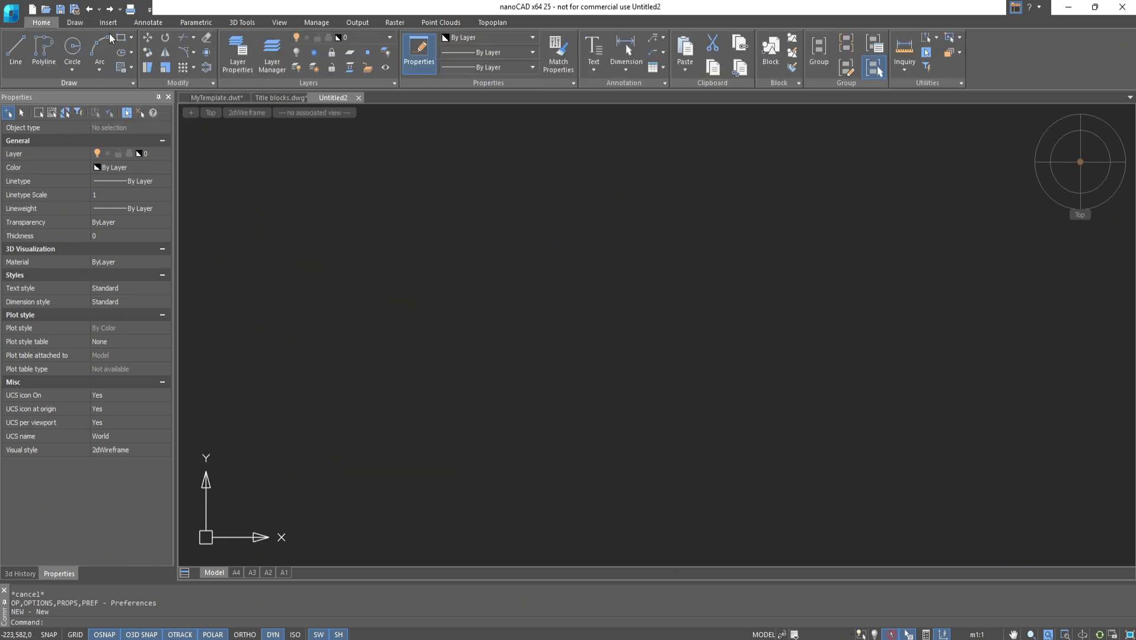
{"action": "left_click", "coordinate": [237, 55]}
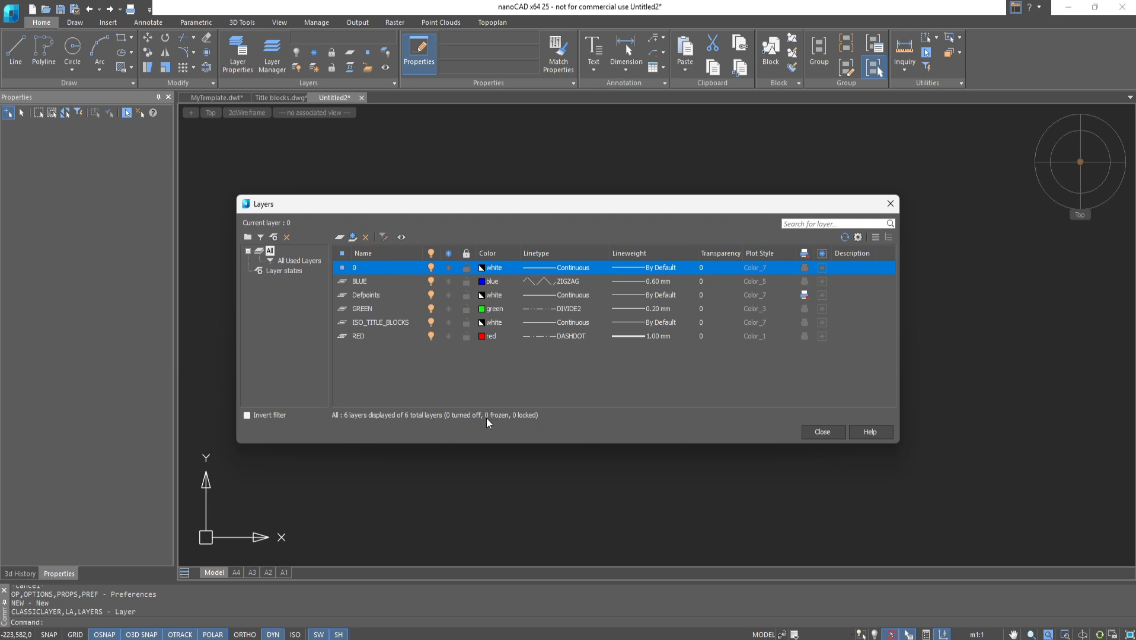
{"action": "double_click", "coordinate": [344, 336]}
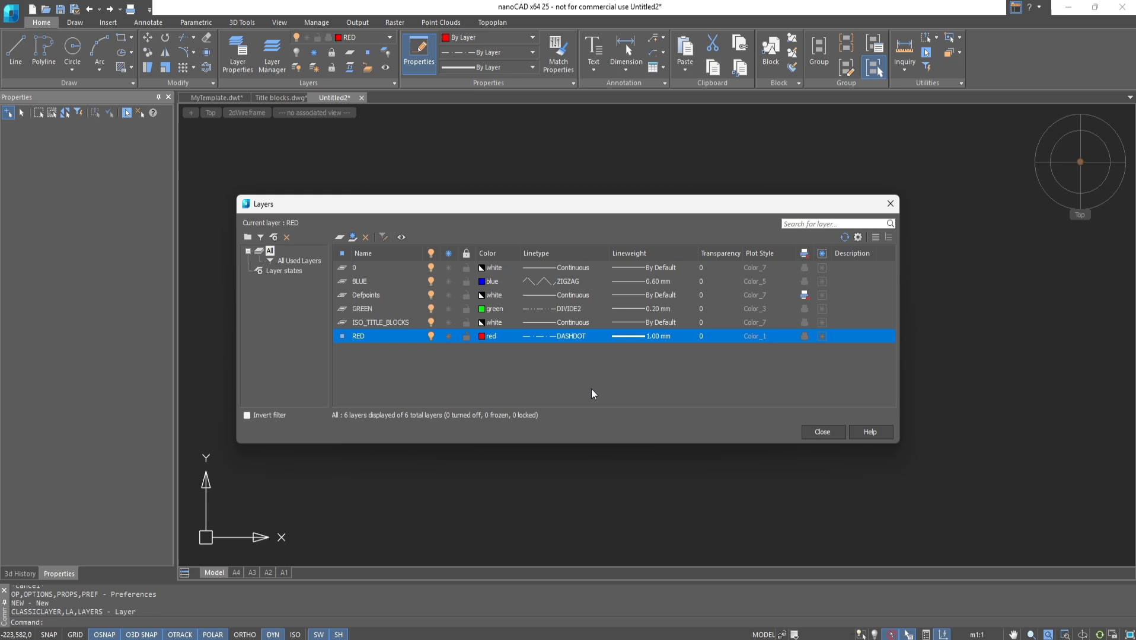
{"action": "left_click", "coordinate": [816, 431]}
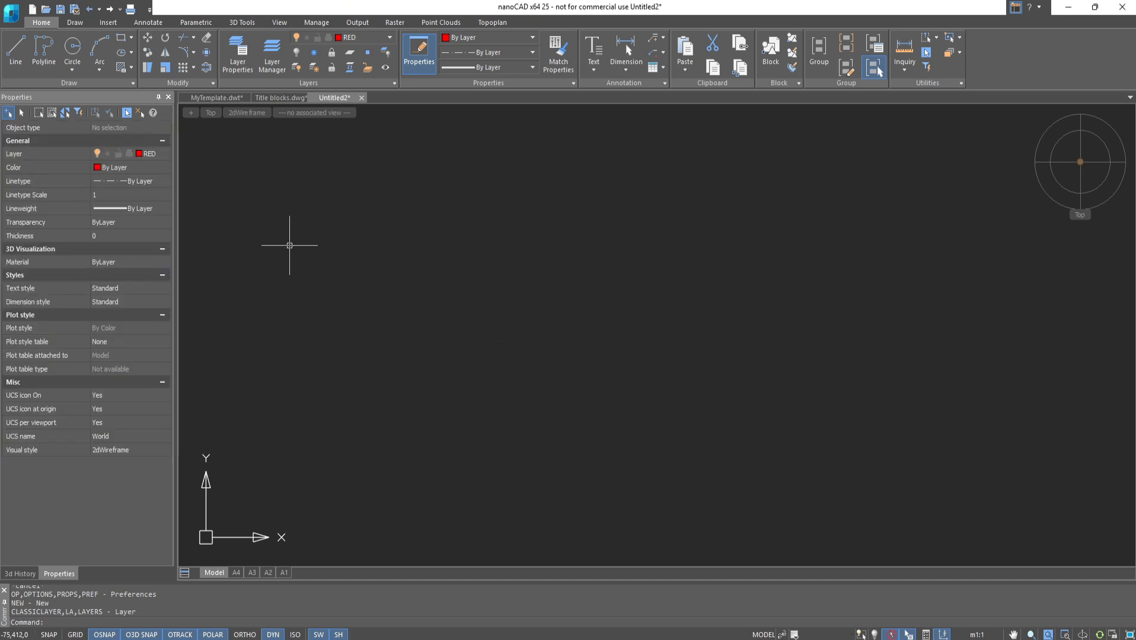
- Draw a 500 by 500 rectangle on the RED layer in model space
{"action": "left_click", "coordinate": [121, 37]}
{"action": "left_click", "coordinate": [347, 229]}
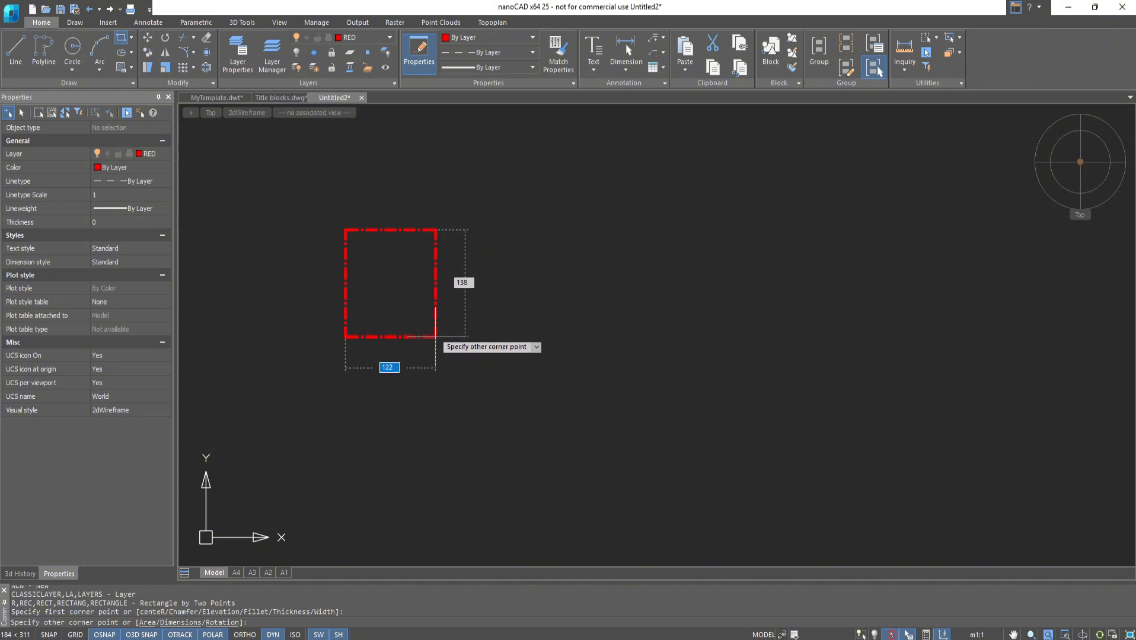
{"action": "type", "text": "500"}
{"action": "key", "text": "Tab"}
{"action": "type", "text": "500"}
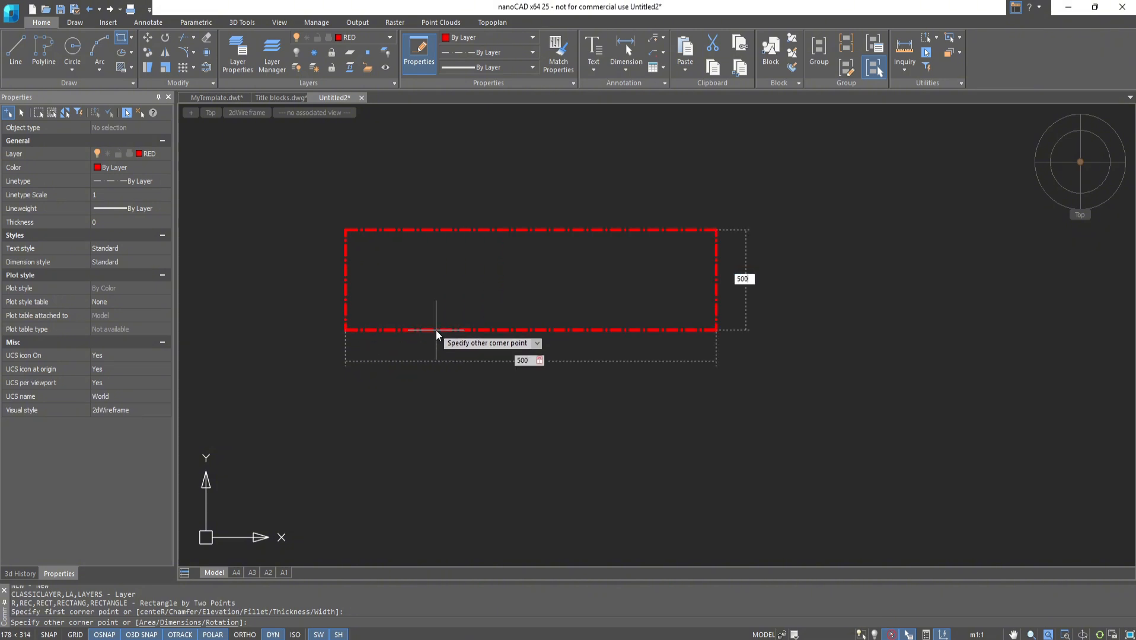
{"action": "key", "text": "Return"}
{"action": "scroll", "coordinate": [437, 328], "scroll_direction": "down", "scroll_amount": 2}
{"action": "middle_click_drag", "start_coordinate": [738, 361], "coordinate": [645, 318]}
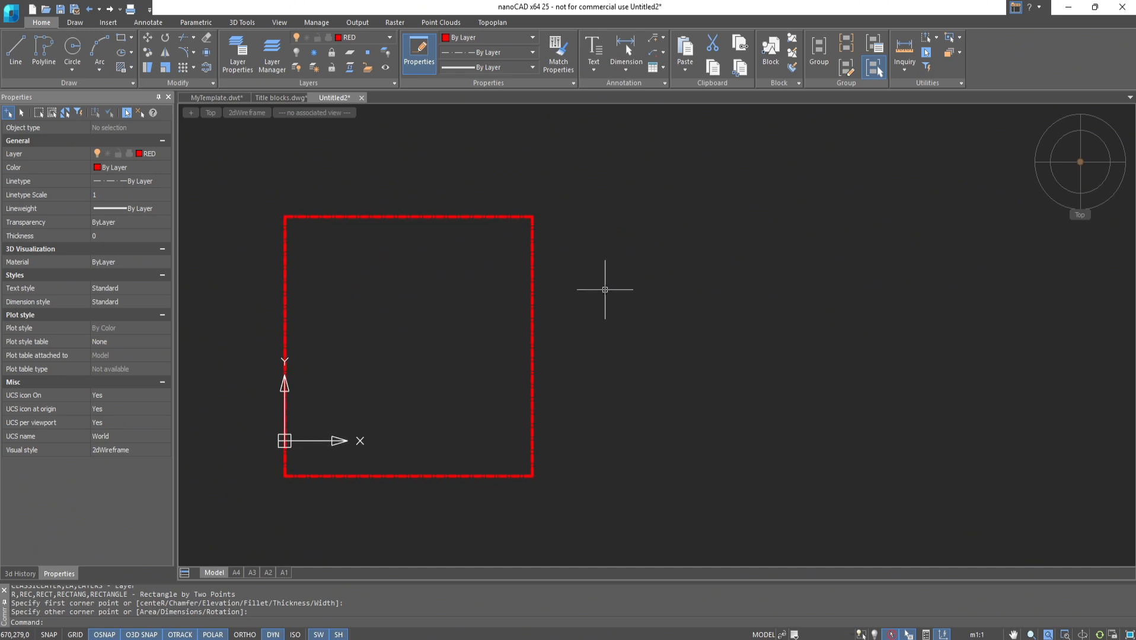
- Switch the current layer to GREEN and draw a circle of radius 600 to the right of the red rectangle
{"action": "left_click", "coordinate": [164, 154]}
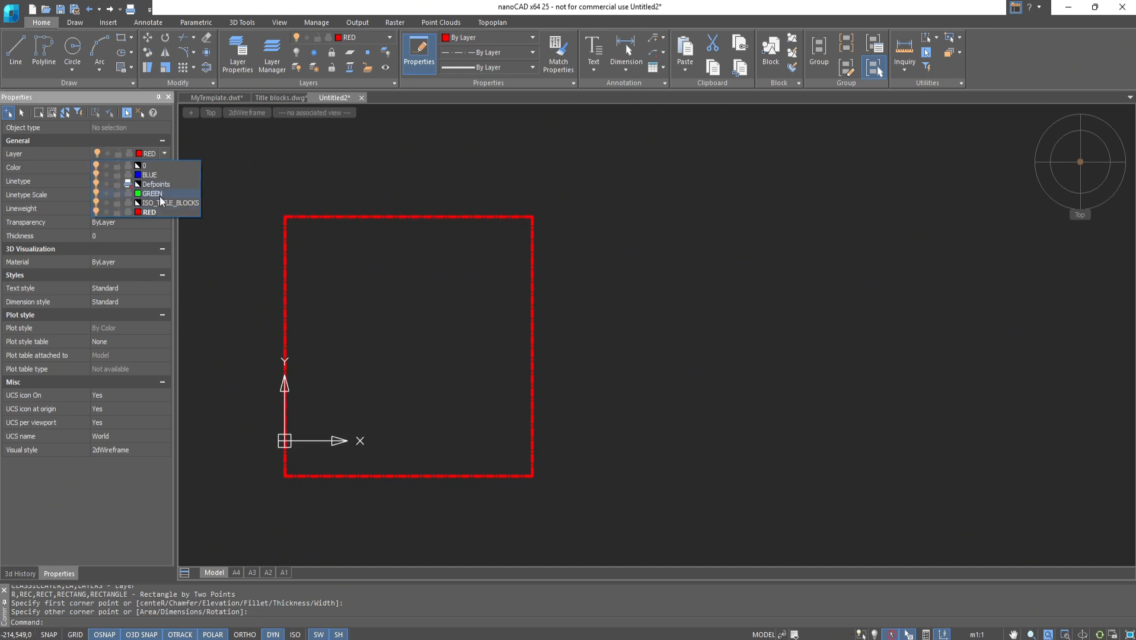
{"action": "left_click", "coordinate": [160, 197]}
{"action": "left_click", "coordinate": [72, 48]}
{"action": "left_click", "coordinate": [817, 331]}
{"action": "type", "text": "600"}
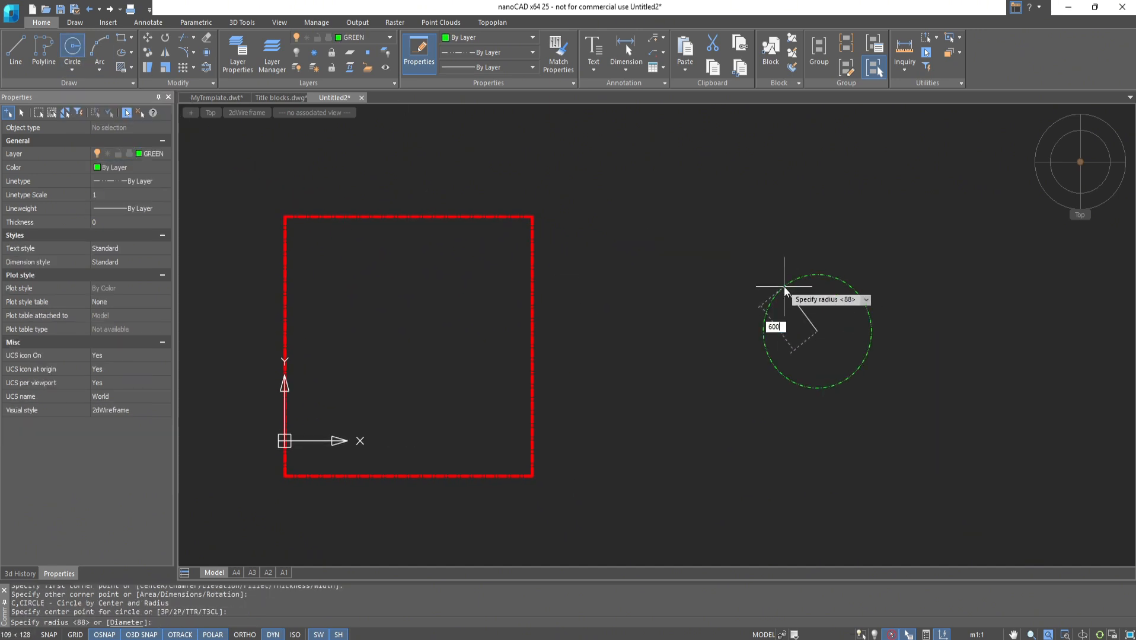
{"action": "key", "text": "Return"}
{"action": "scroll", "coordinate": [771, 290], "scroll_direction": "down", "scroll_amount": 1}
- Switch the current layer to BLUE and then to layer 0
{"action": "left_click", "coordinate": [159, 154]}
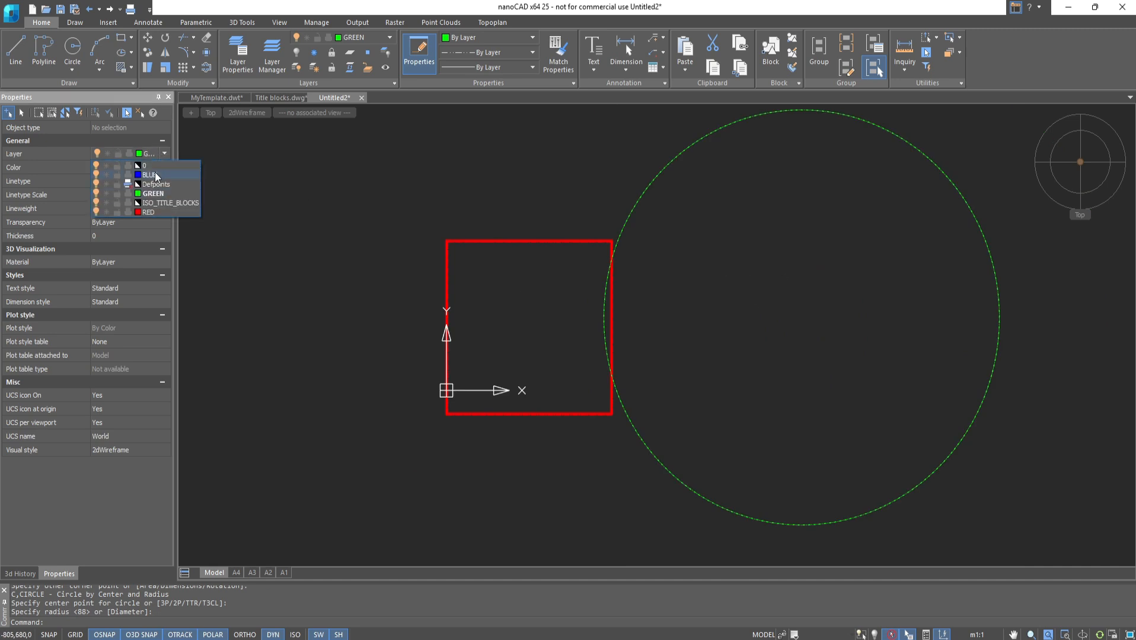
{"action": "left_click", "coordinate": [154, 174]}
{"action": "left_click", "coordinate": [164, 155]}
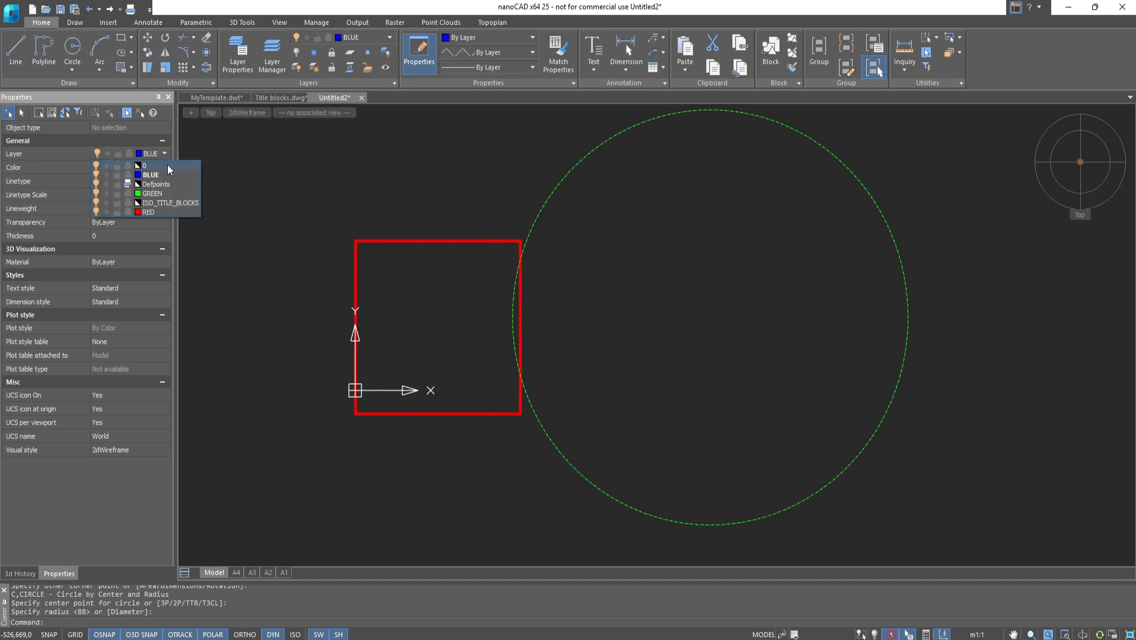
{"action": "left_click", "coordinate": [166, 164]}
- Add a horizontal dimension above the rectangle's upper edge, spanning its two upper corners
{"action": "left_click", "coordinate": [148, 22]}
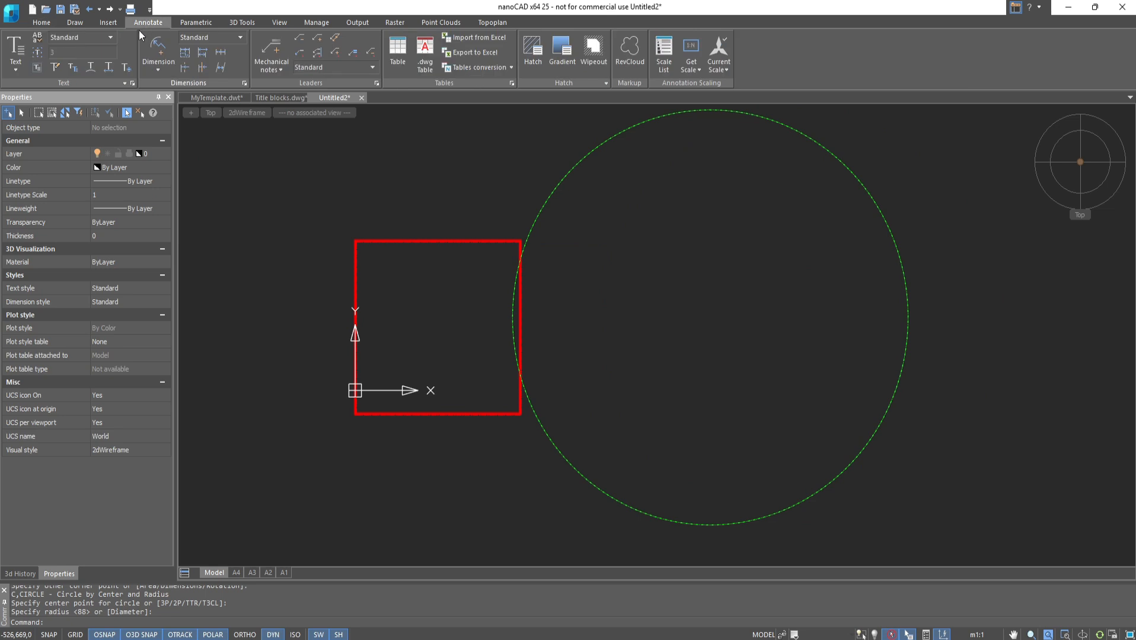
{"action": "left_click", "coordinate": [158, 70]}
{"action": "left_click", "coordinate": [173, 108]}
{"action": "left_click", "coordinate": [356, 240]}
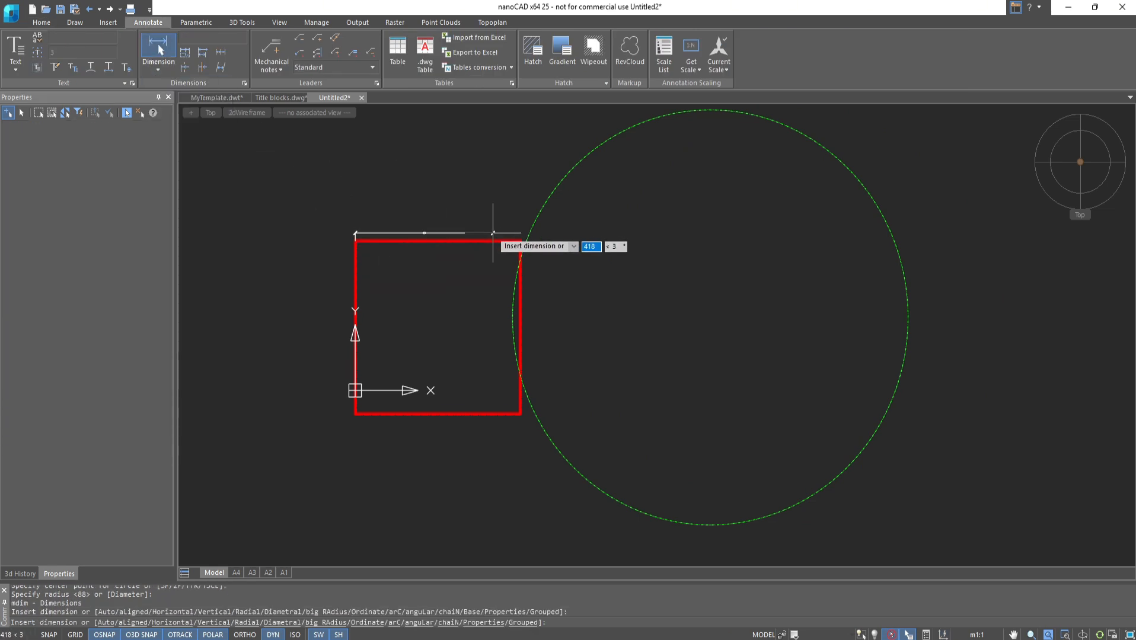
{"action": "left_click", "coordinate": [520, 240]}
{"action": "scroll", "coordinate": [439, 222], "scroll_direction": "up", "scroll_amount": 5}
{"action": "scroll", "coordinate": [415, 231], "scroll_direction": "up", "scroll_amount": 4}
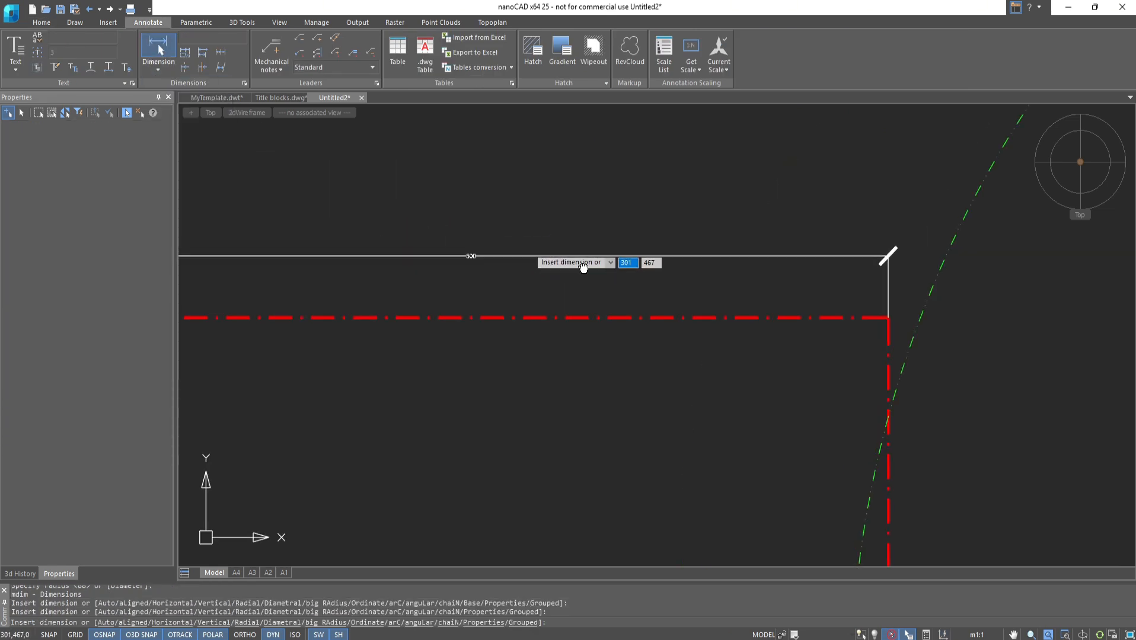
{"action": "left_click", "coordinate": [558, 240]}
- Add a diameter dimension to the green circle on its upper-left arc
{"action": "scroll", "coordinate": [485, 345], "scroll_direction": "down", "scroll_amount": 1}
{"action": "middle_click_drag", "start_coordinate": [424, 350], "coordinate": [278, 331]}
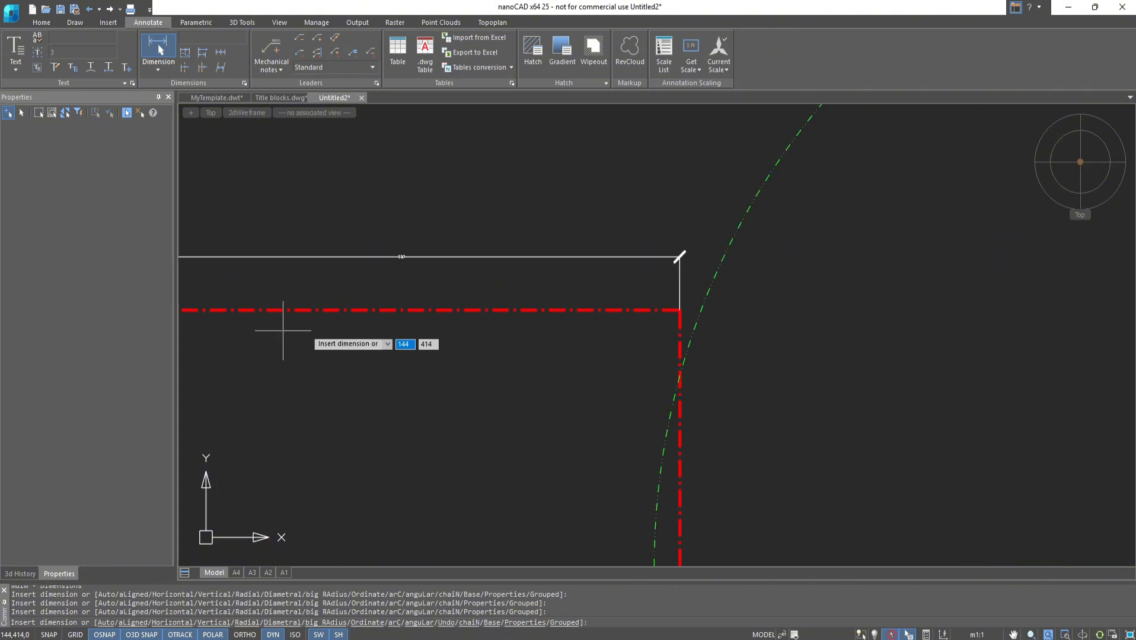
{"action": "scroll", "coordinate": [590, 270], "scroll_direction": "down", "scroll_amount": 1}
{"action": "middle_click_drag", "start_coordinate": [590, 270], "coordinate": [444, 311]}
{"action": "scroll", "coordinate": [555, 249], "scroll_direction": "up", "scroll_amount": 1}
{"action": "left_click", "coordinate": [555, 250]}
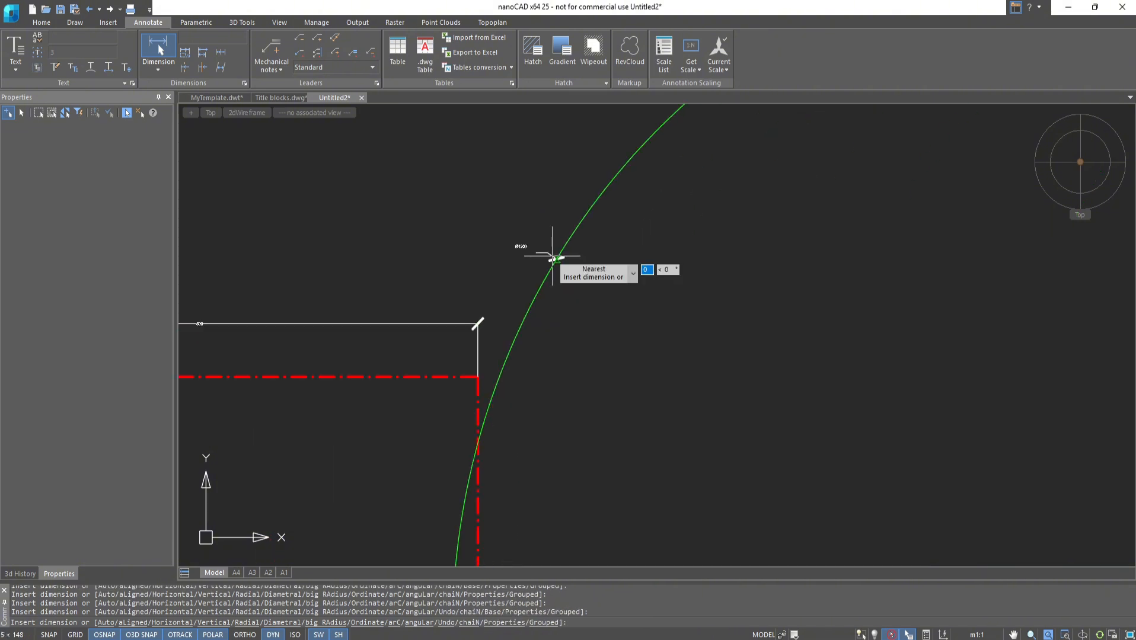
{"action": "left_click", "coordinate": [552, 259]}
{"action": "scroll", "coordinate": [553, 257], "scroll_direction": "up", "scroll_amount": 3}
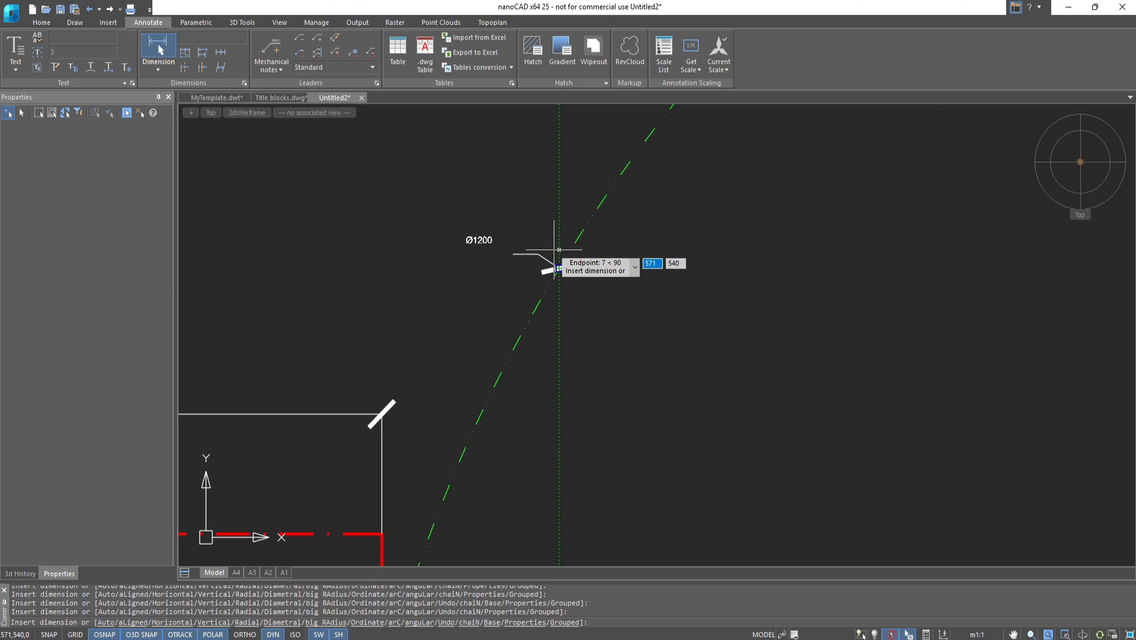
{"action": "key", "text": "Escape"}
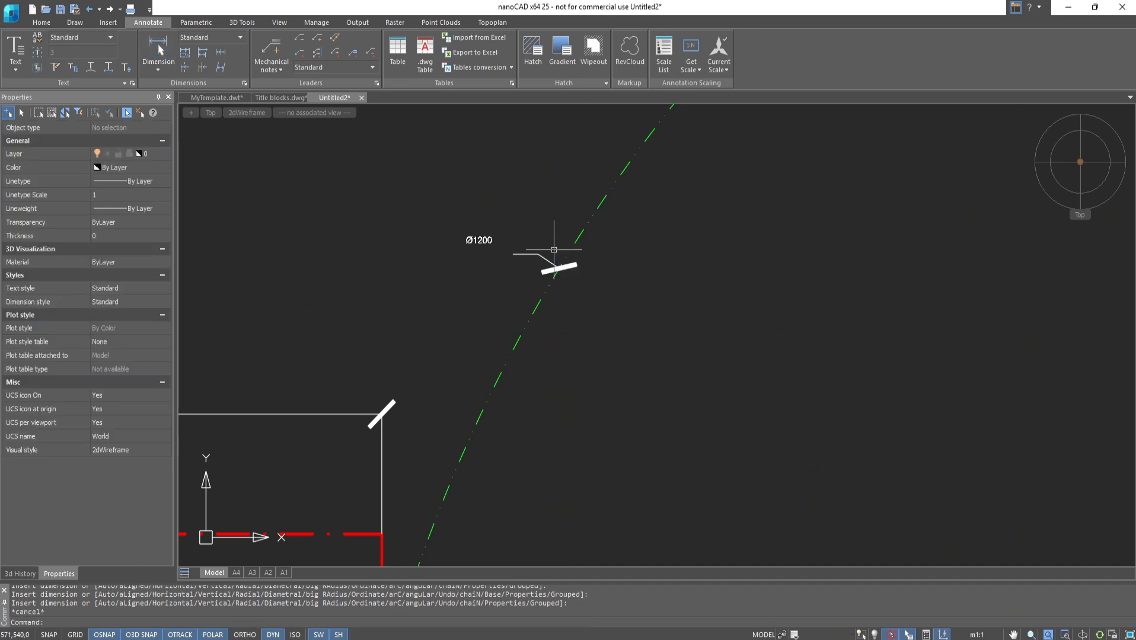
- Place a multileader with the text TEST in the empty area above the rectangle's dimension
{"action": "scroll", "coordinate": [534, 240], "scroll_direction": "down", "scroll_amount": 8}
{"action": "middle_click_drag", "start_coordinate": [452, 203], "coordinate": [616, 256]}
{"action": "scroll", "coordinate": [525, 254], "scroll_direction": "up", "scroll_amount": 3}
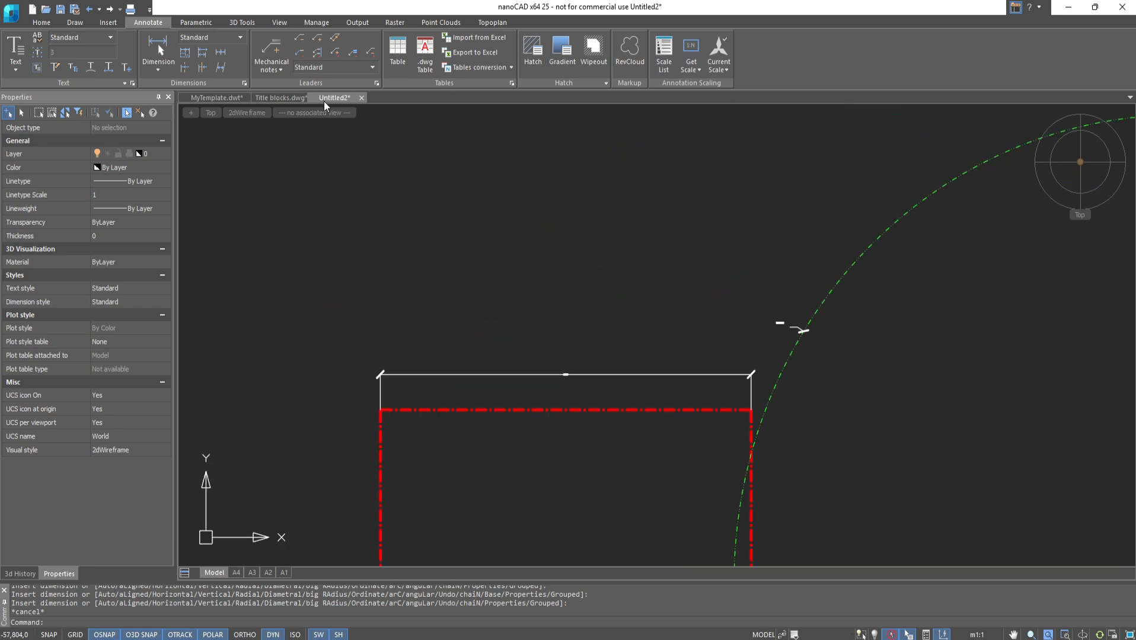
{"action": "left_click", "coordinate": [300, 54]}
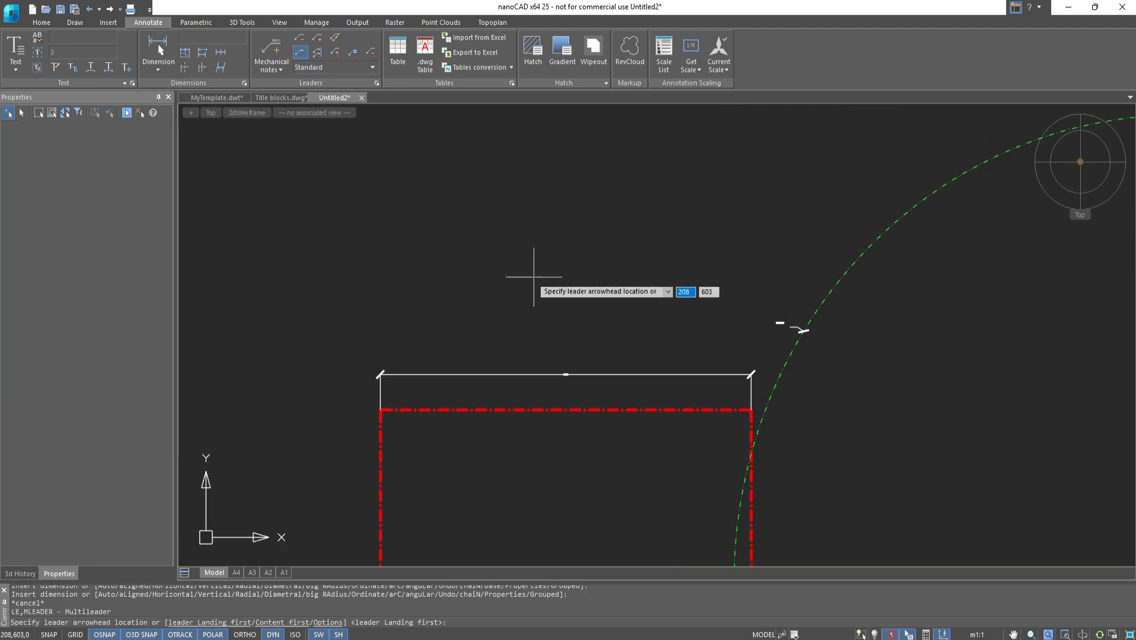
{"action": "left_click", "coordinate": [500, 304]}
{"action": "scroll", "coordinate": [521, 293], "scroll_direction": "up", "scroll_amount": 5}
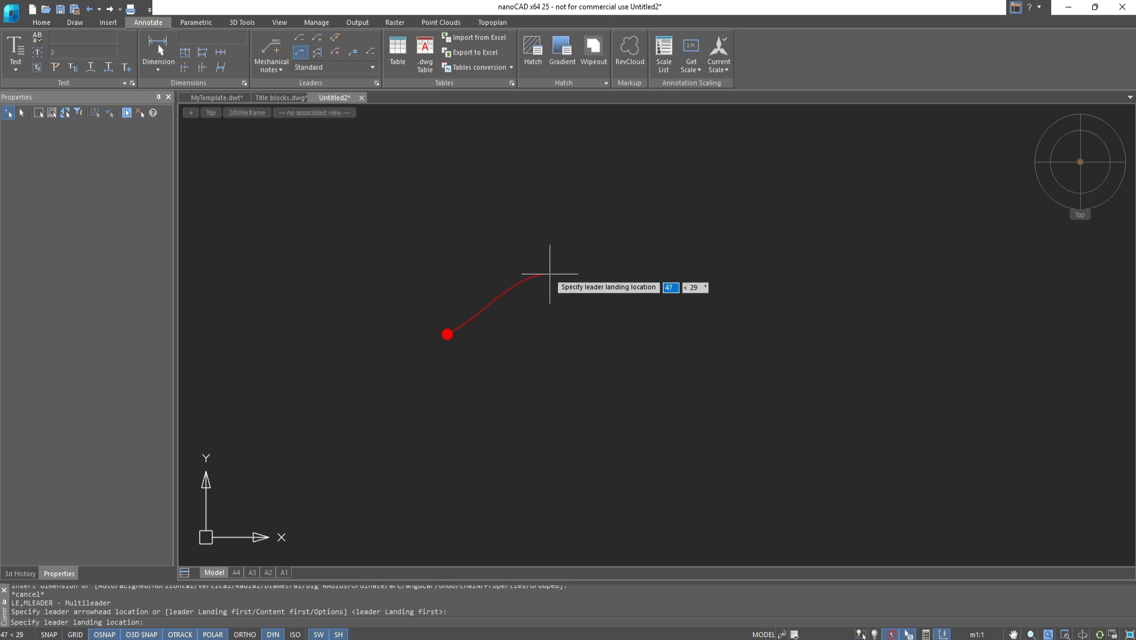
{"action": "left_click", "coordinate": [609, 249]}
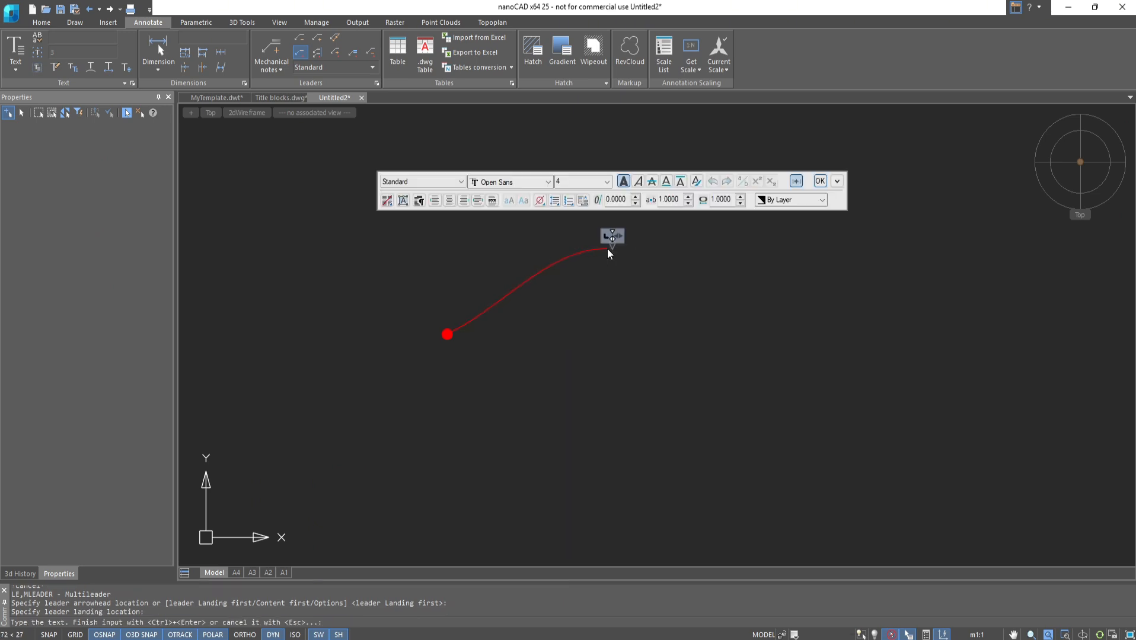
{"action": "type", "text": "TEST"}
{"action": "left_click", "coordinate": [744, 332]}
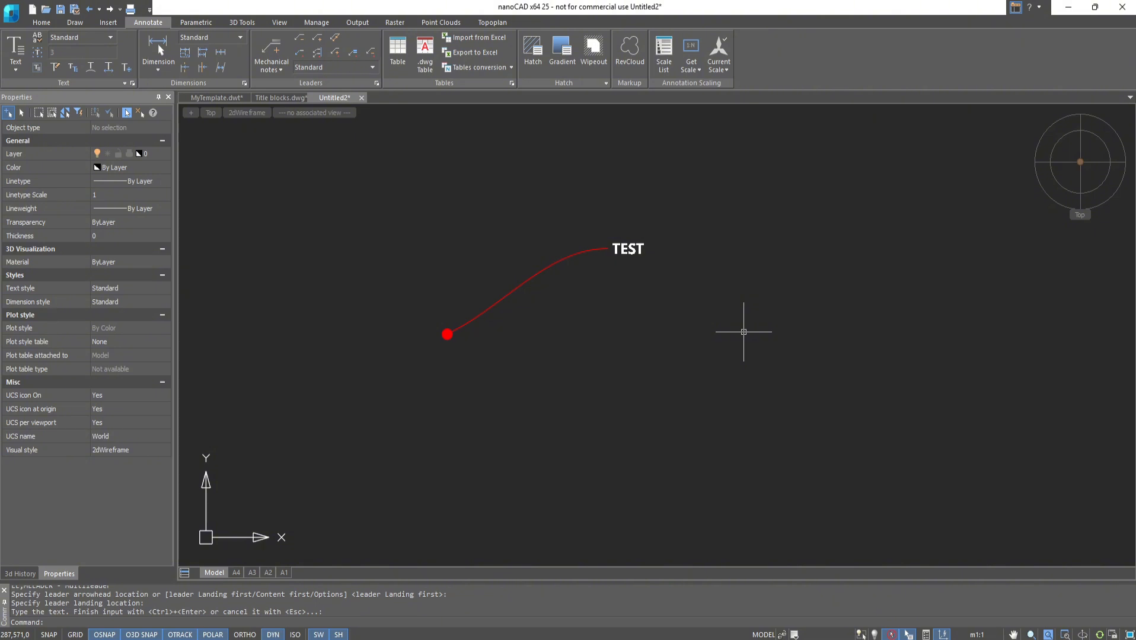
- Examine the frames and title blocks on the A4, A3, A2 and A1 layouts
{"action": "left_click", "coordinate": [238, 572]}
{"action": "scroll", "coordinate": [642, 504], "scroll_direction": "up", "scroll_amount": 2}
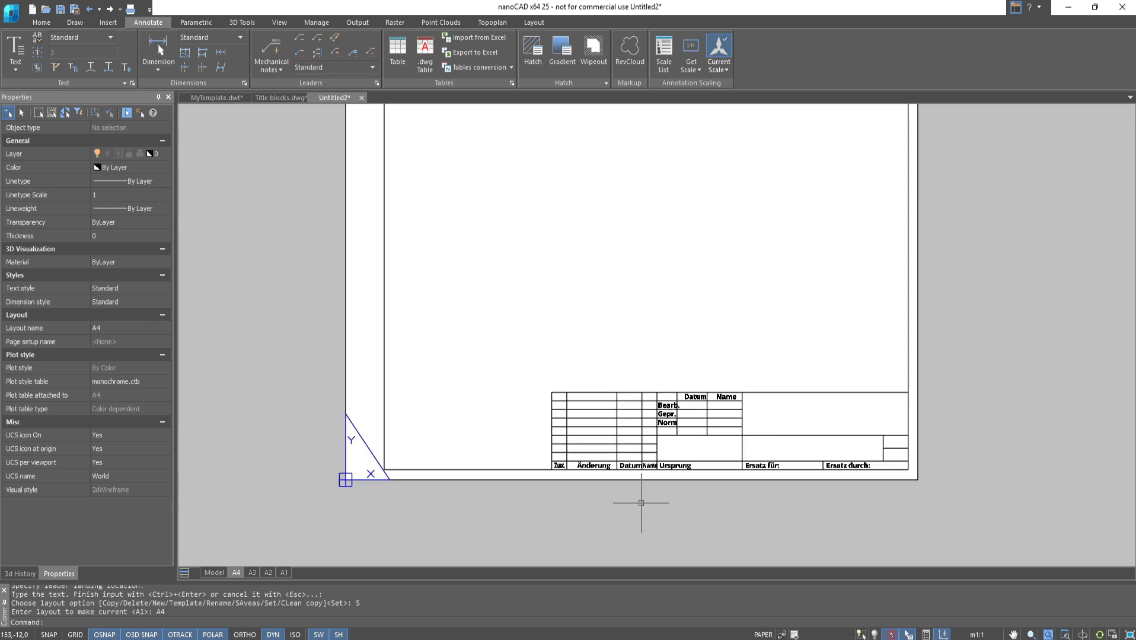
{"action": "middle_click_drag", "start_coordinate": [643, 505], "coordinate": [574, 597]}
{"action": "left_click", "coordinate": [255, 573]}
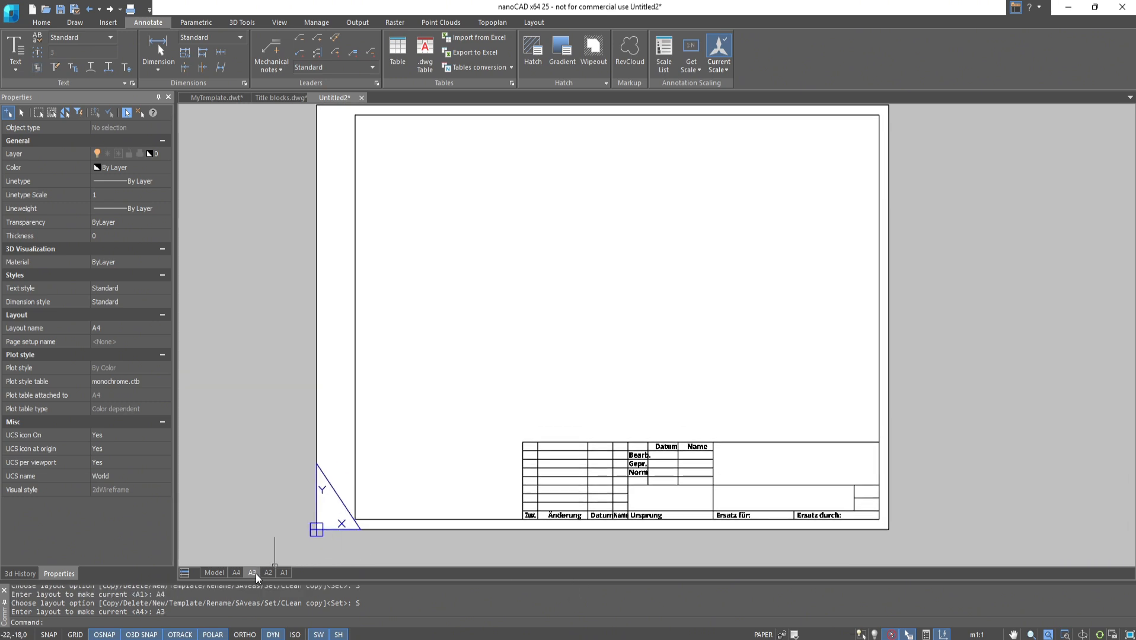
{"action": "left_click", "coordinate": [267, 574]}
{"action": "left_click", "coordinate": [283, 574]}
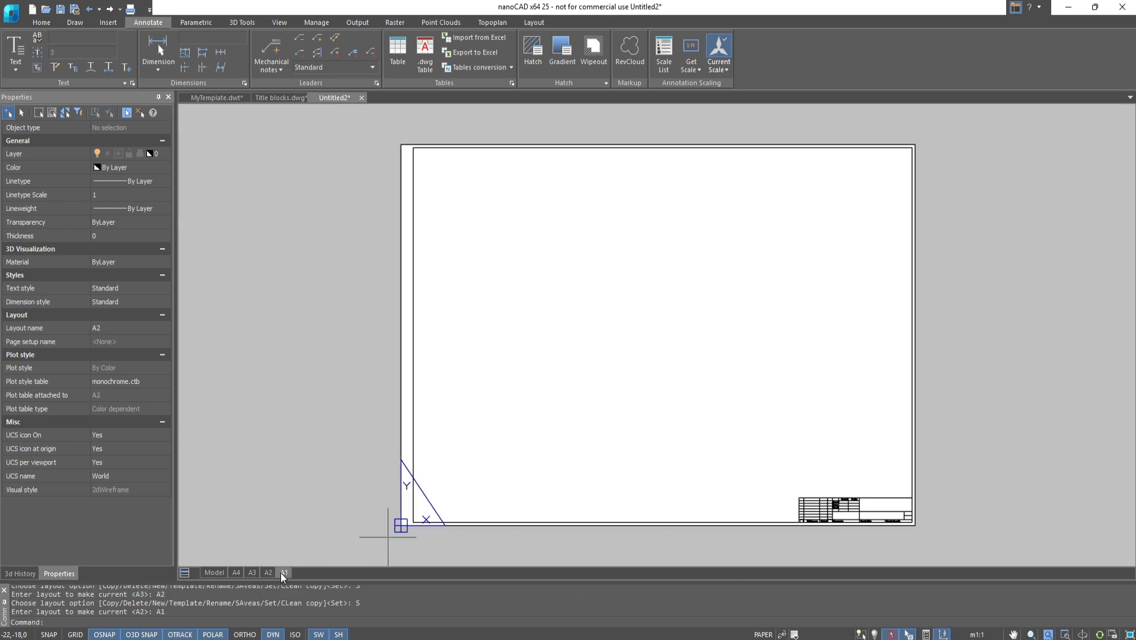
- Check the plot settings of the A3 layout without plotting it
{"action": "left_click", "coordinate": [252, 574]}
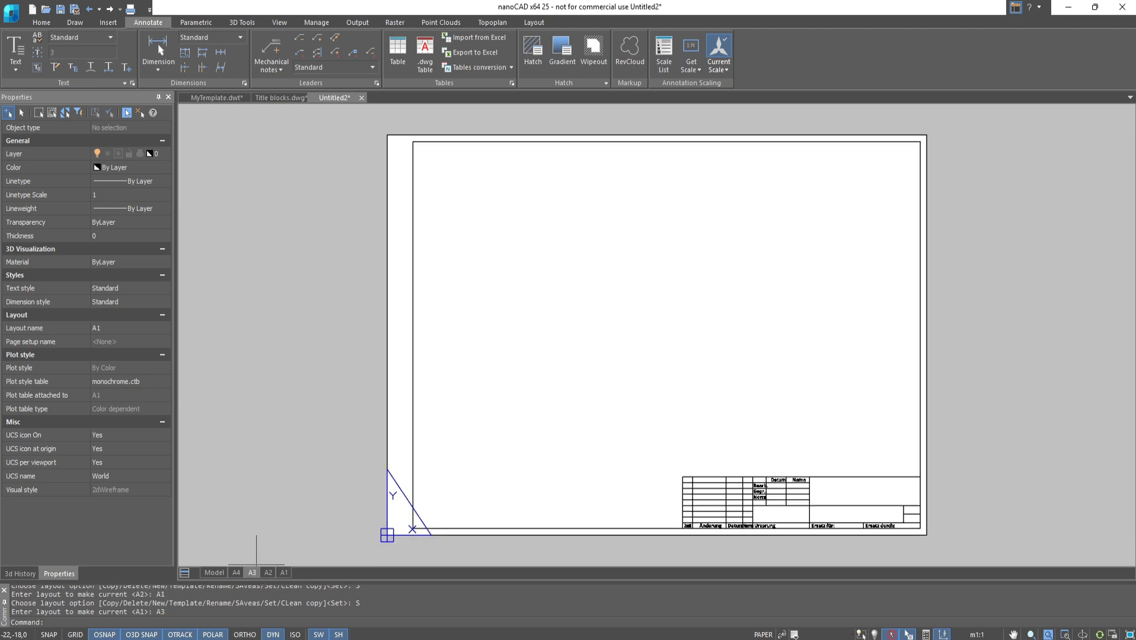
{"action": "key", "text": "ctrl+p"}
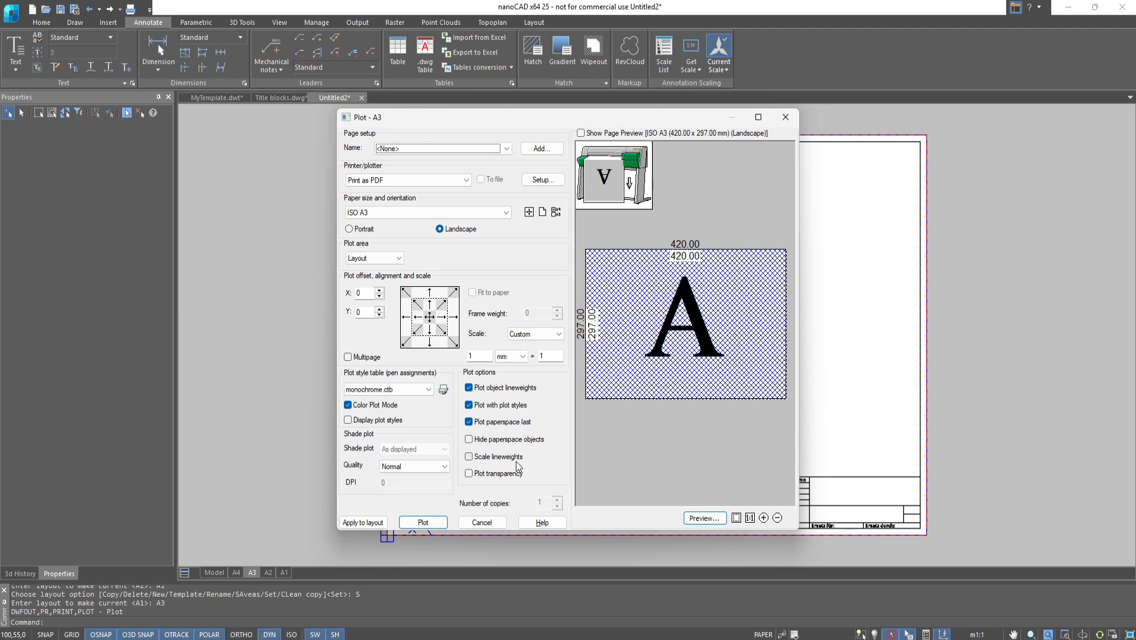
{"action": "left_click", "coordinate": [784, 120]}
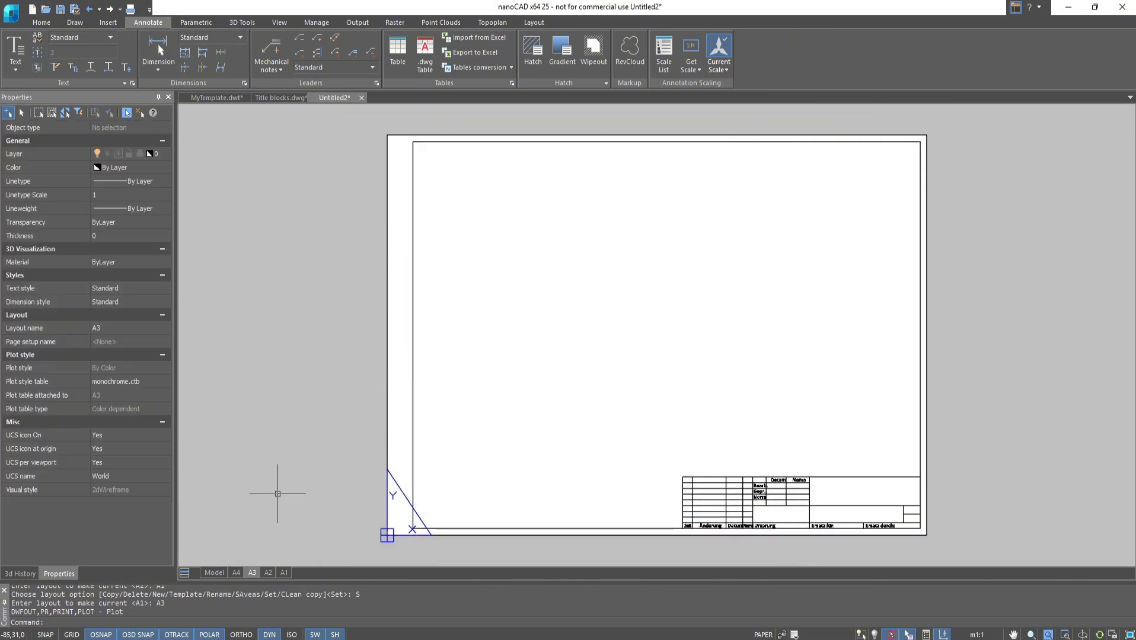